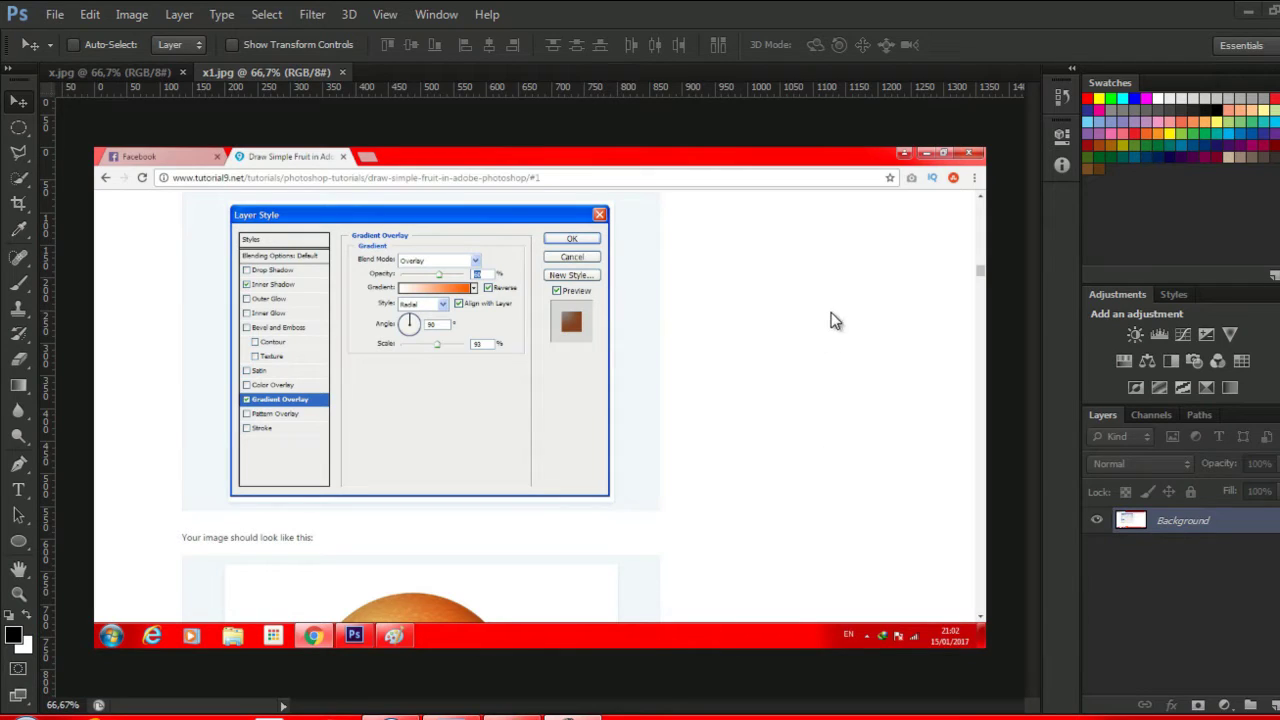
- Start a new Photoshop document from the fruit tutorial reference
key(ctrl+n)
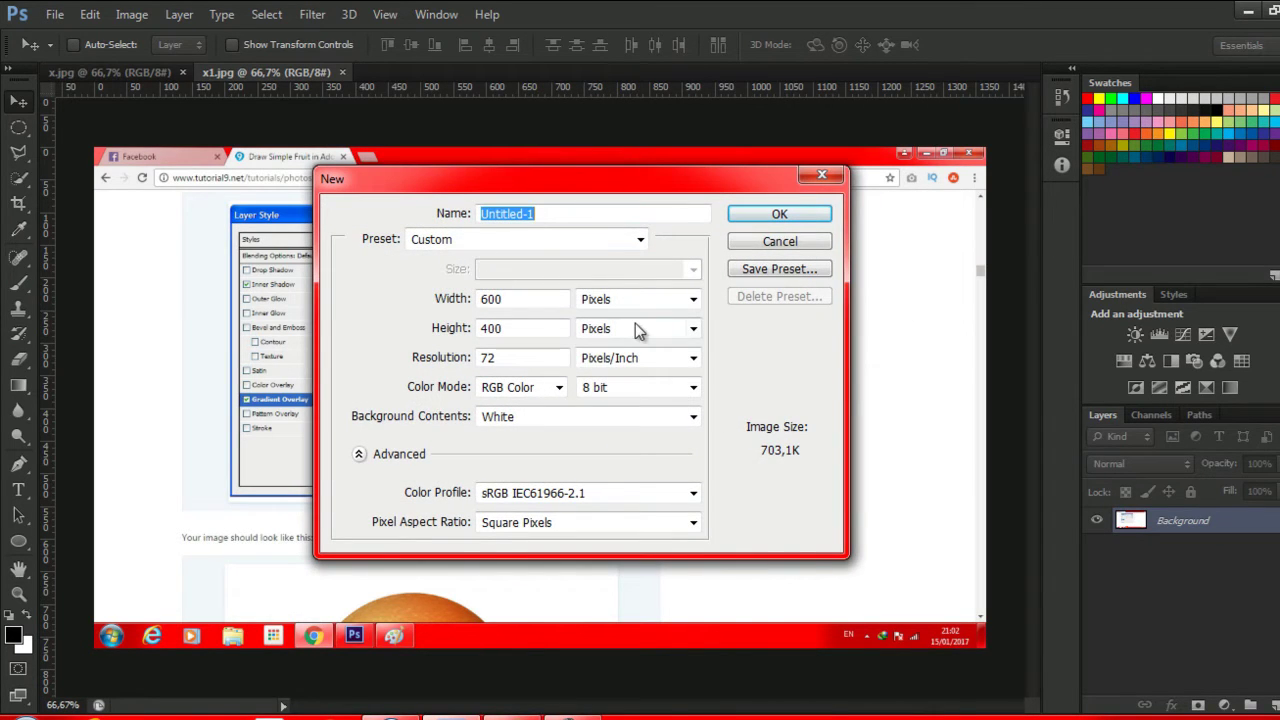
- Create the white 600 × 400 px, 72 ppi document, fit it to the window, and select the Elliptical Marquee Tool
click(538, 297)
click(500, 328)
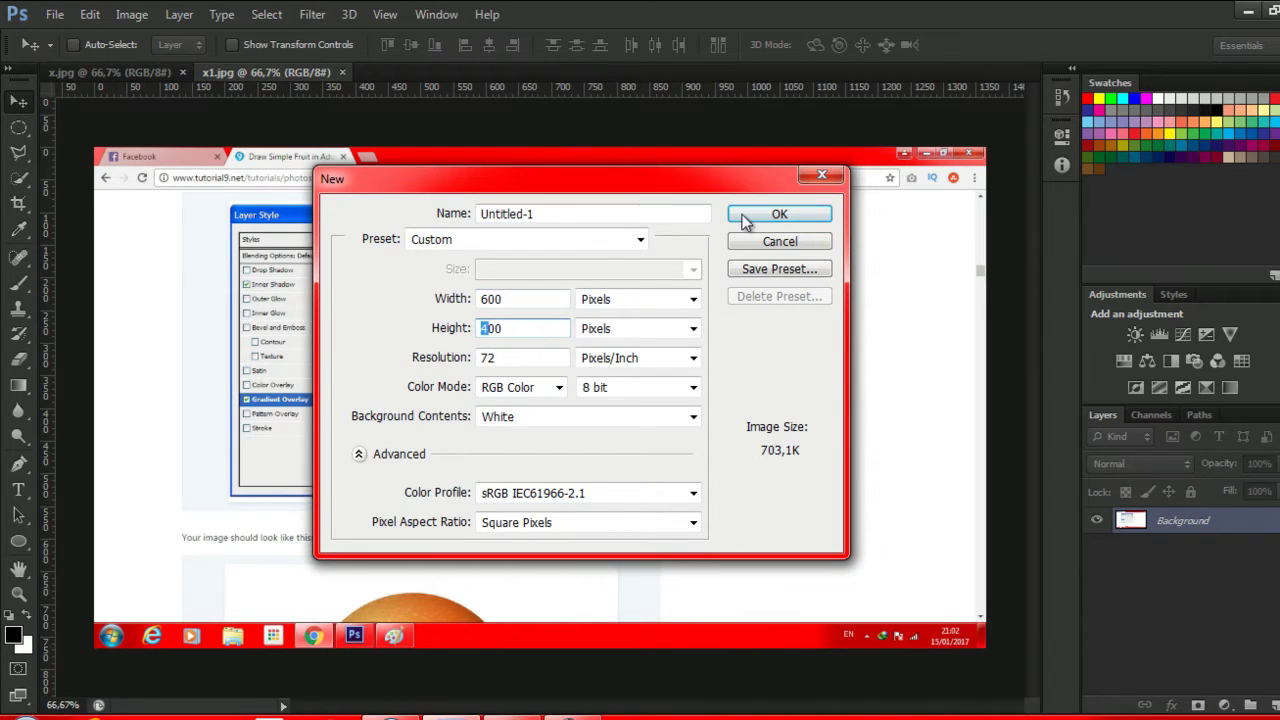
click(768, 214)
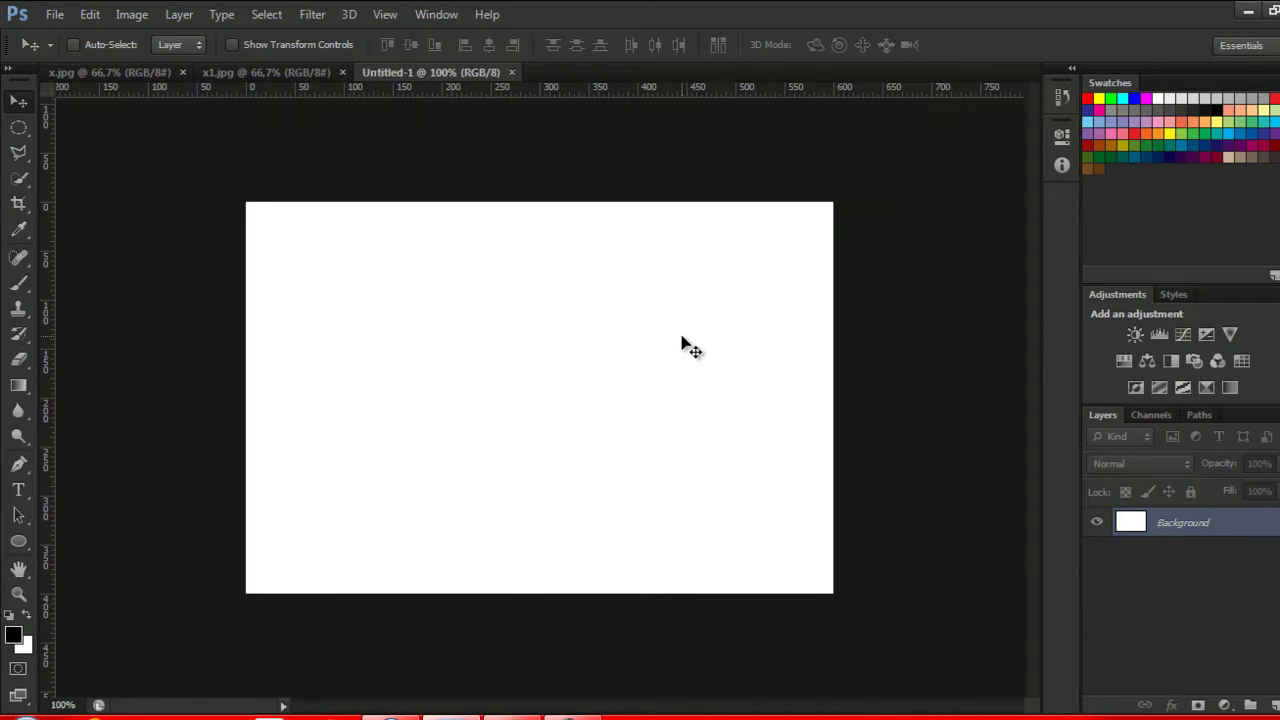
key(ctrl+0)
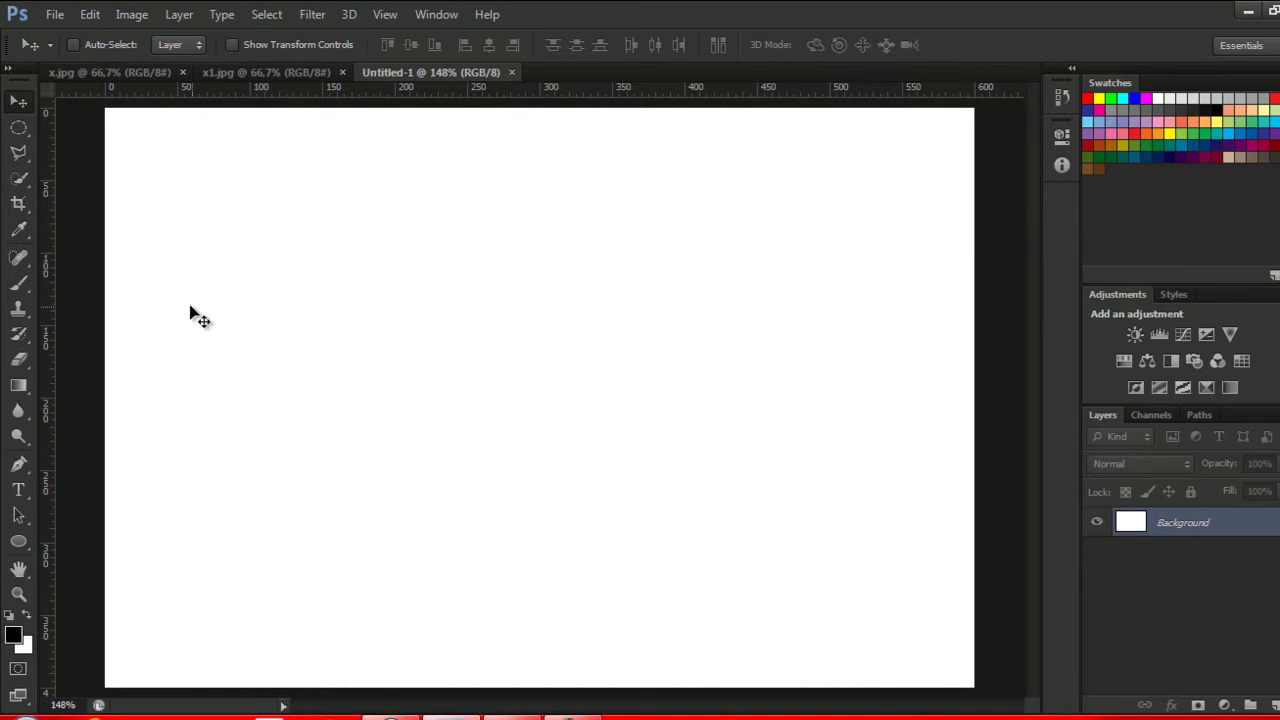
drag(18, 127, 80, 150)
click(104, 150)
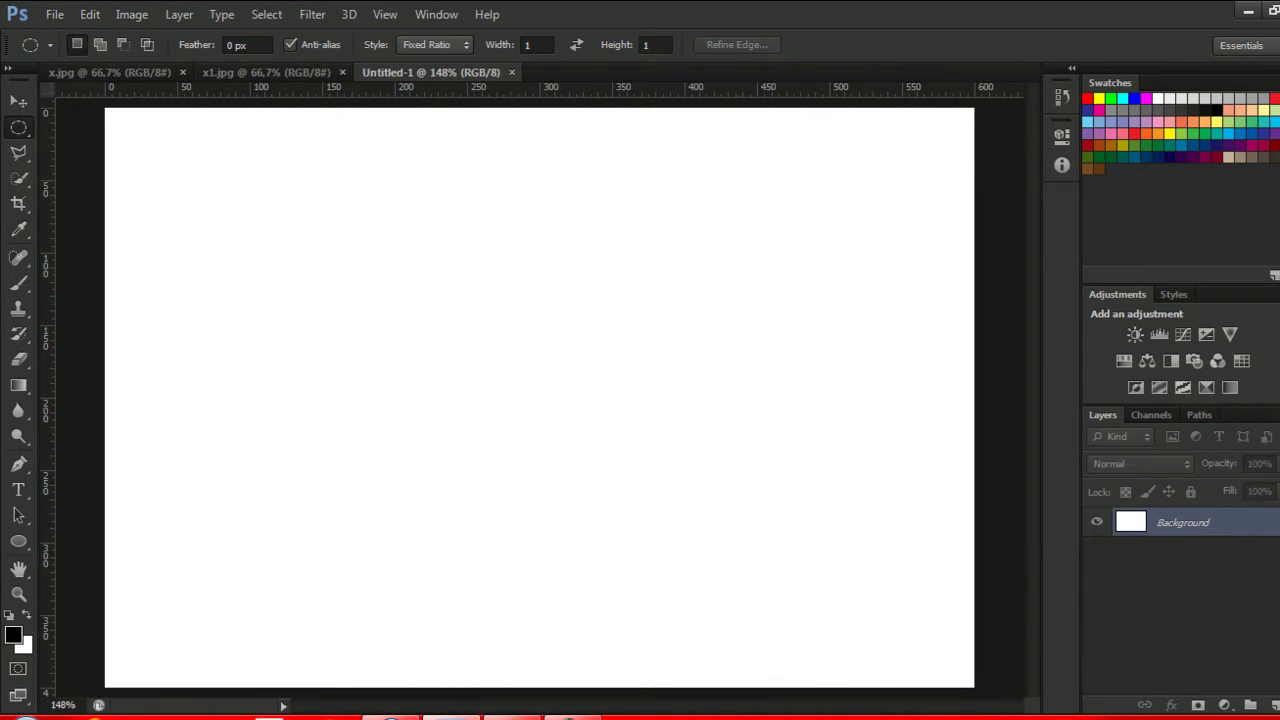
- Add a new layer and draw a circular selection near the canvas centre
key(ctrl+shift+alt+n)
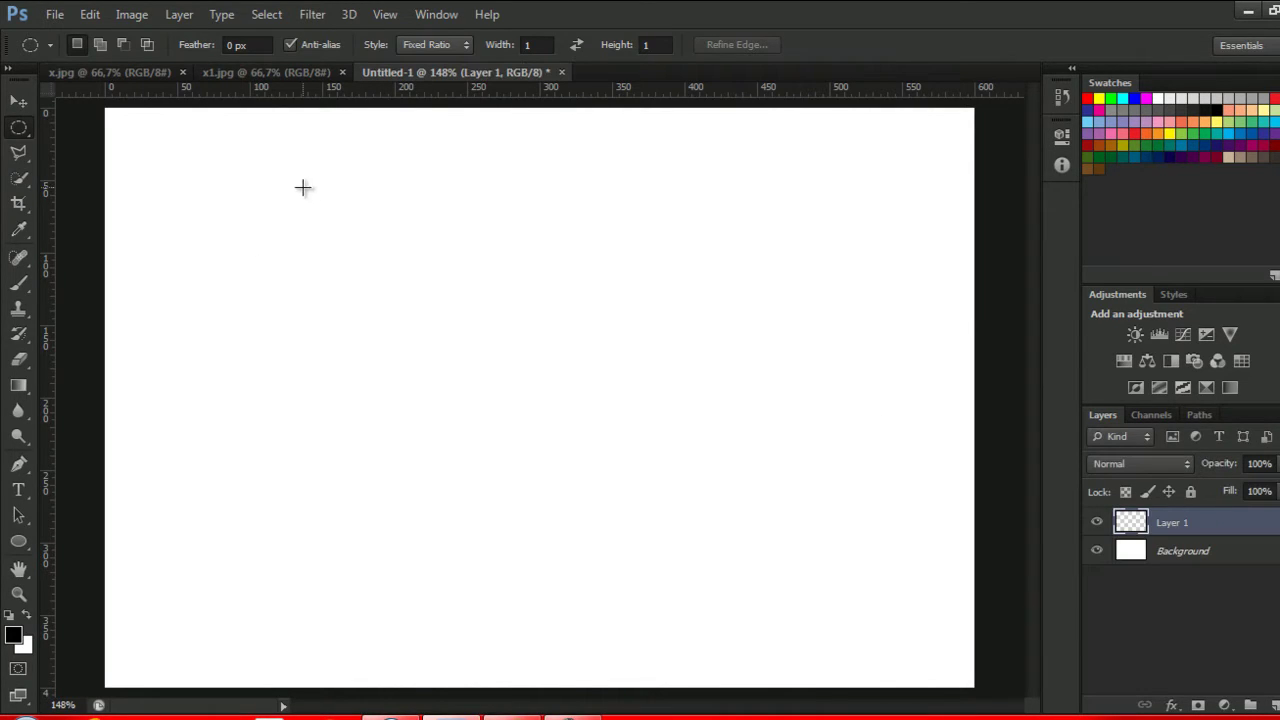
mouse_move(391, 222)
mouse_down()
mouse_move(783, 534)
mouse_move(769, 523)
mouse_up()
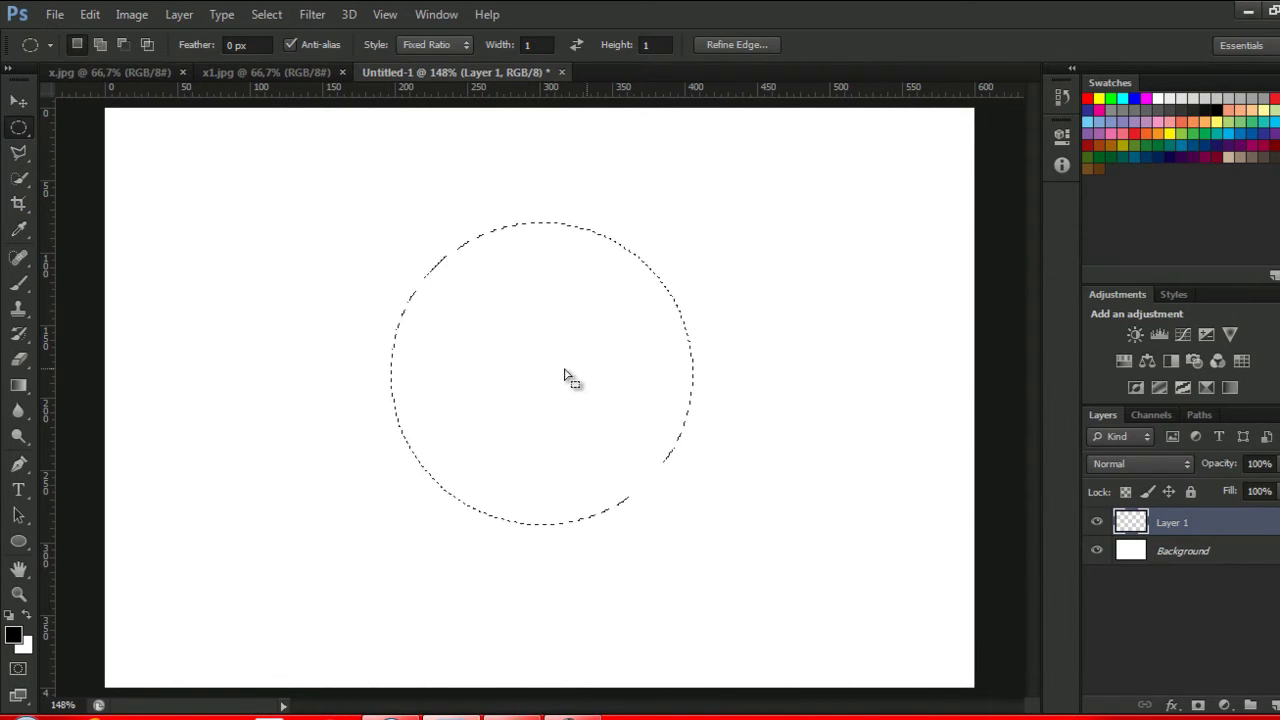
right_click(20, 389)
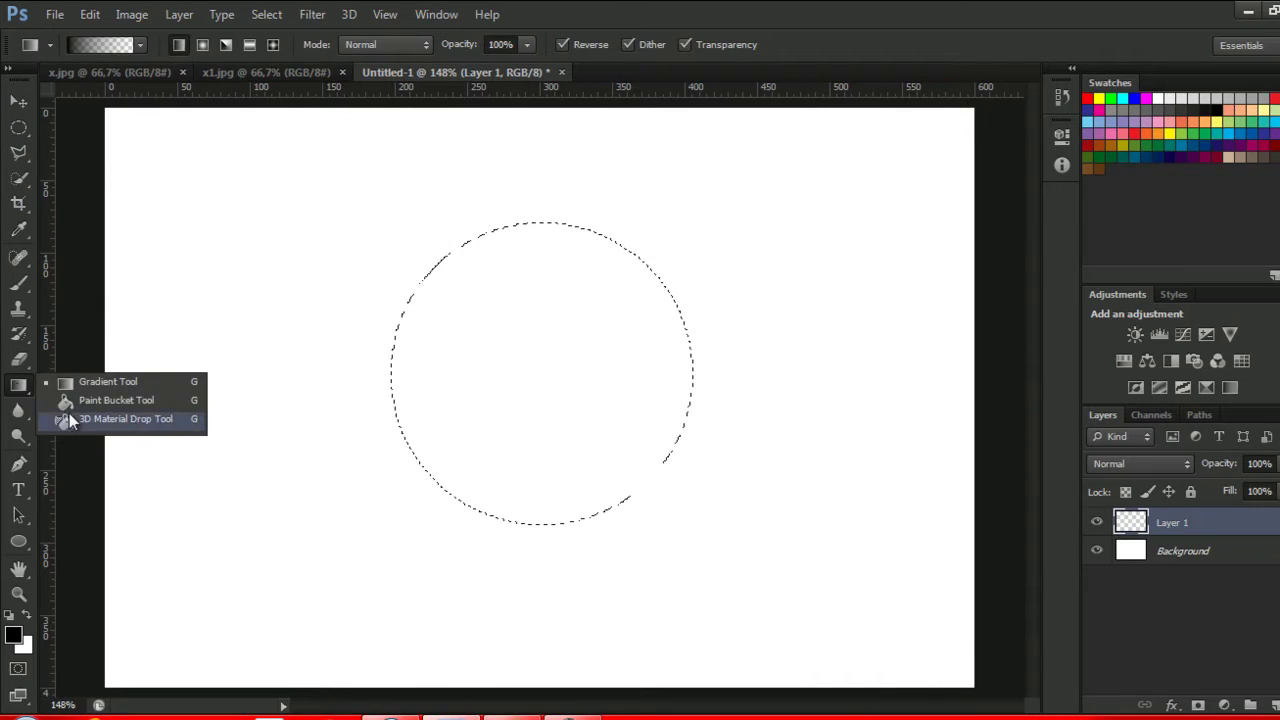
click(94, 398)
click(551, 364)
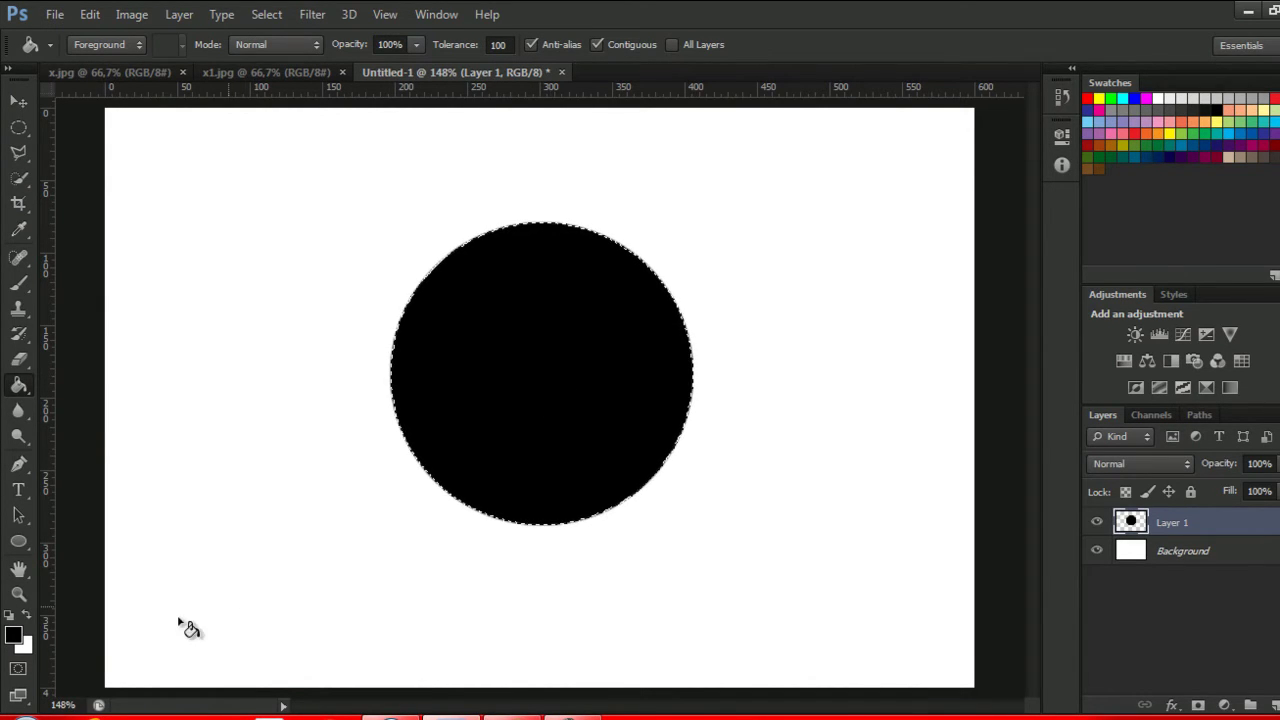
key(ctrl+z)
- Fill the circle with orange #c87b43 using the Paint Bucket
click(13, 634)
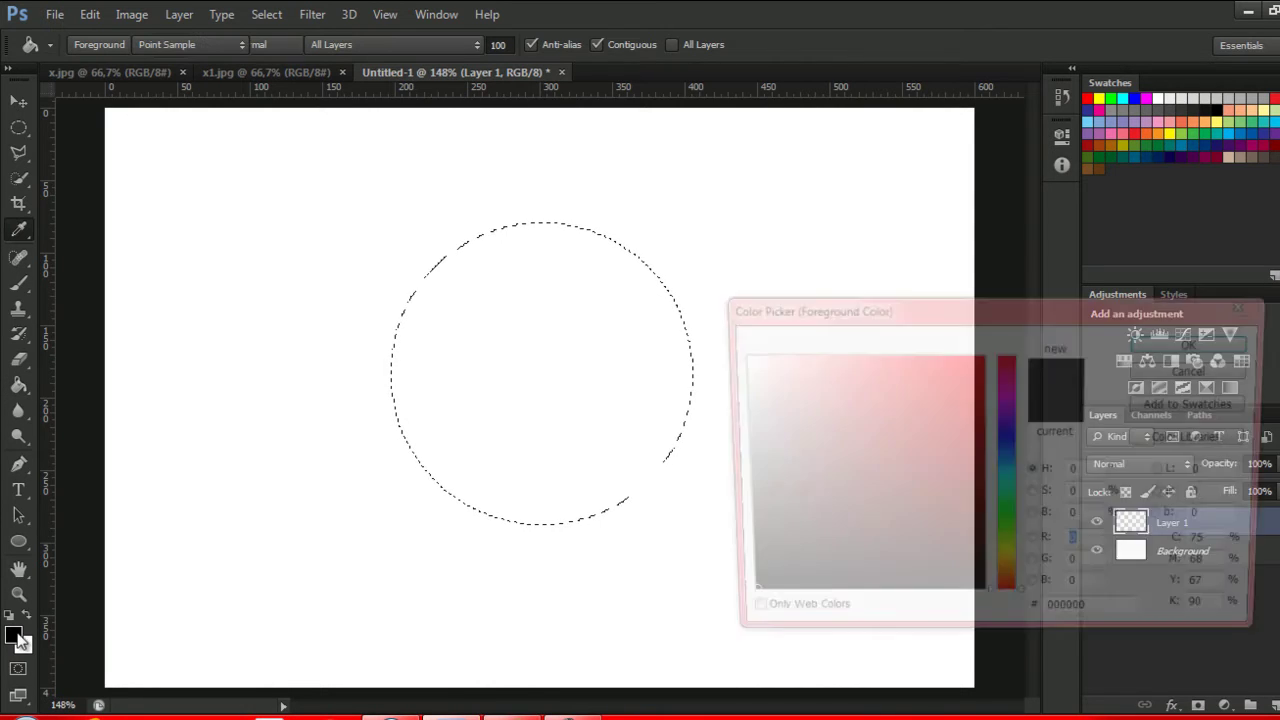
click(1116, 625)
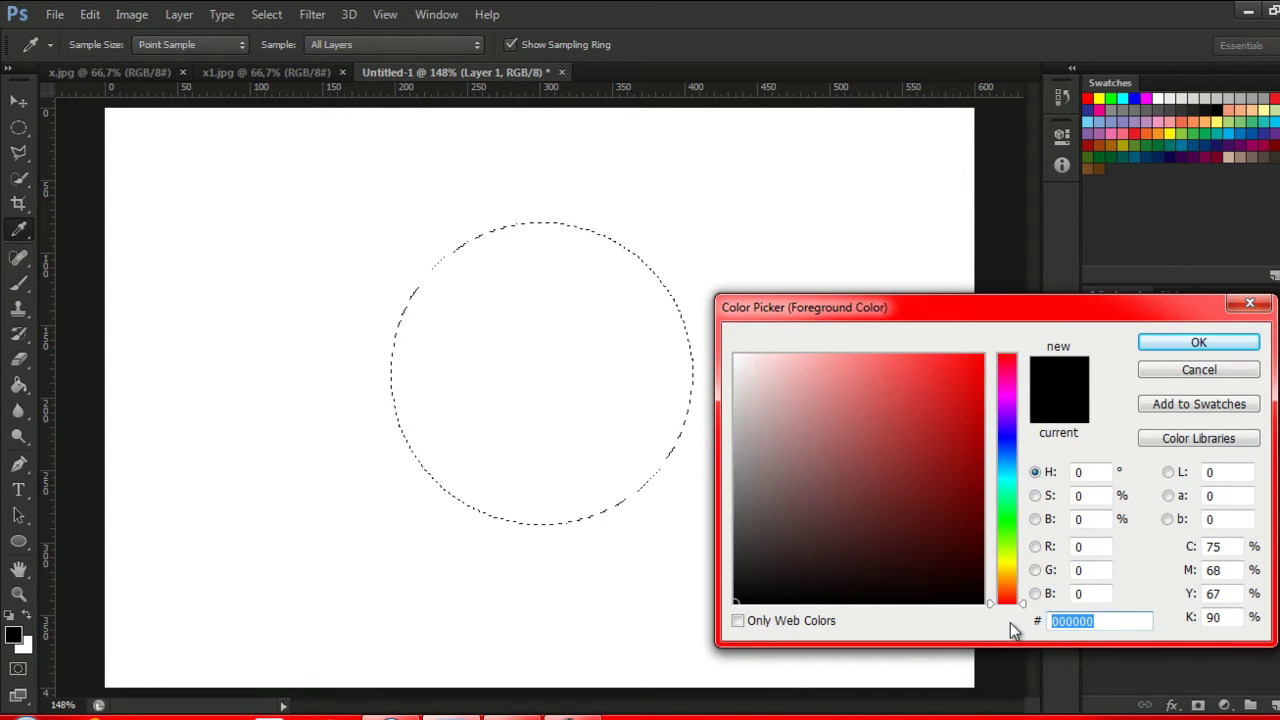
text(c87b43)
click(1198, 342)
key(g)
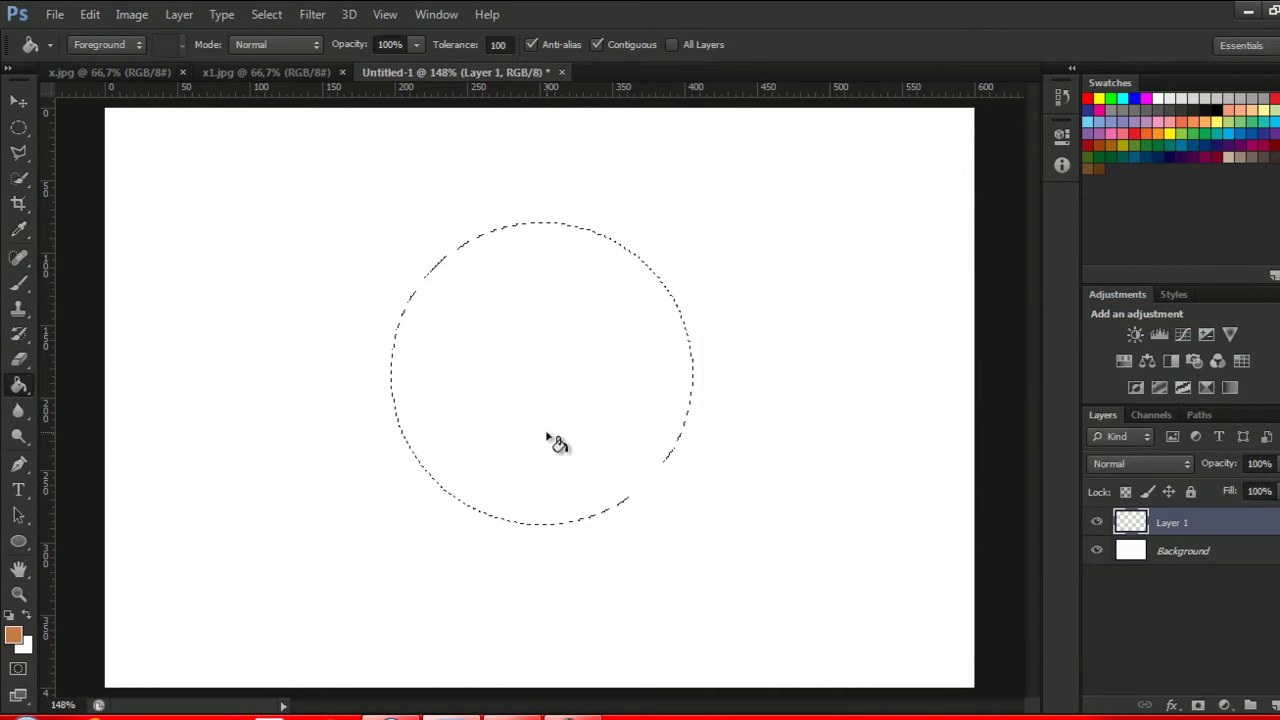
click(524, 340)
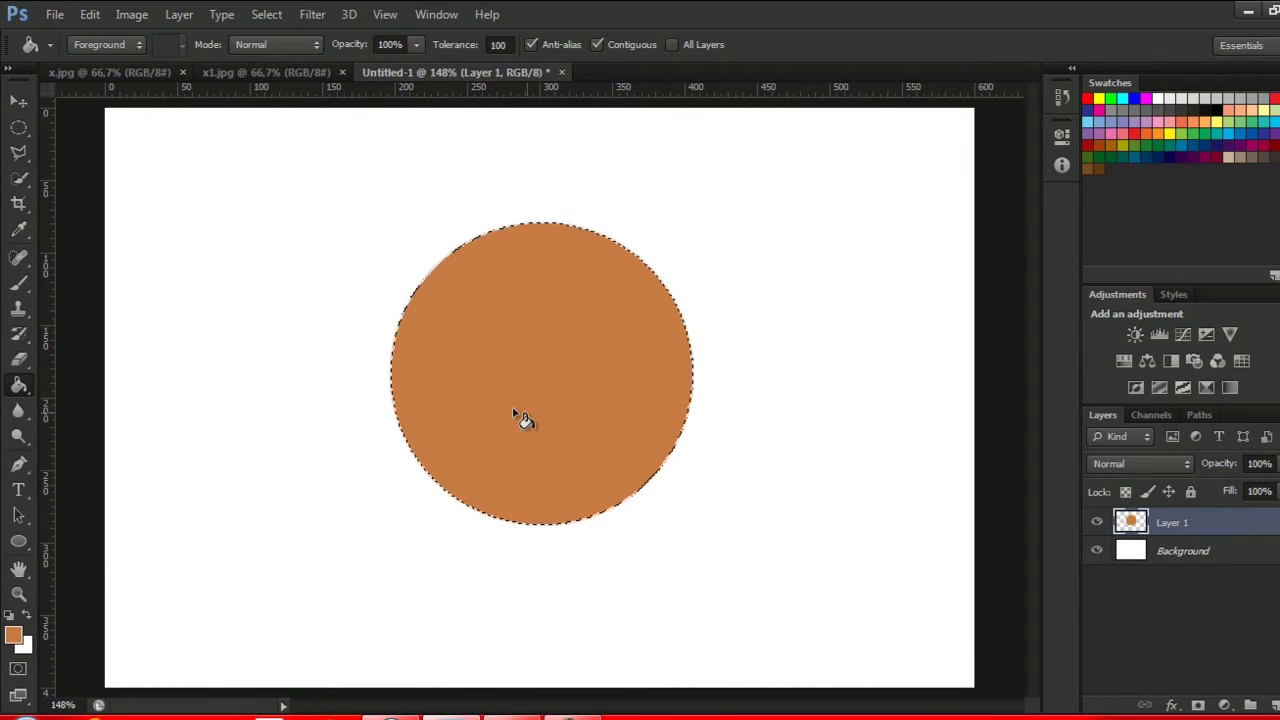
click(22, 103)
key(ctrl+d)
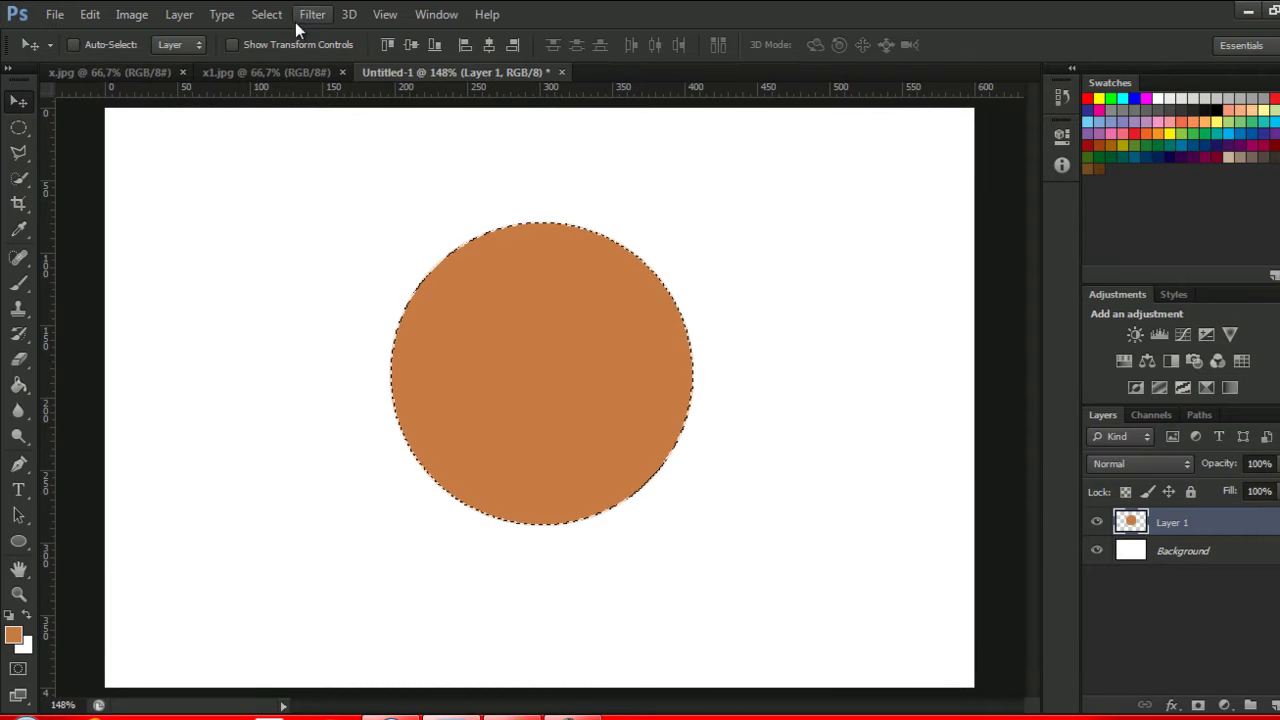
- Deselect and apply Add Noise at 1%, Gaussian and monochromatic, to the orange circle
key(ctrl+d)
click(313, 15)
mouse_move(326, 268)
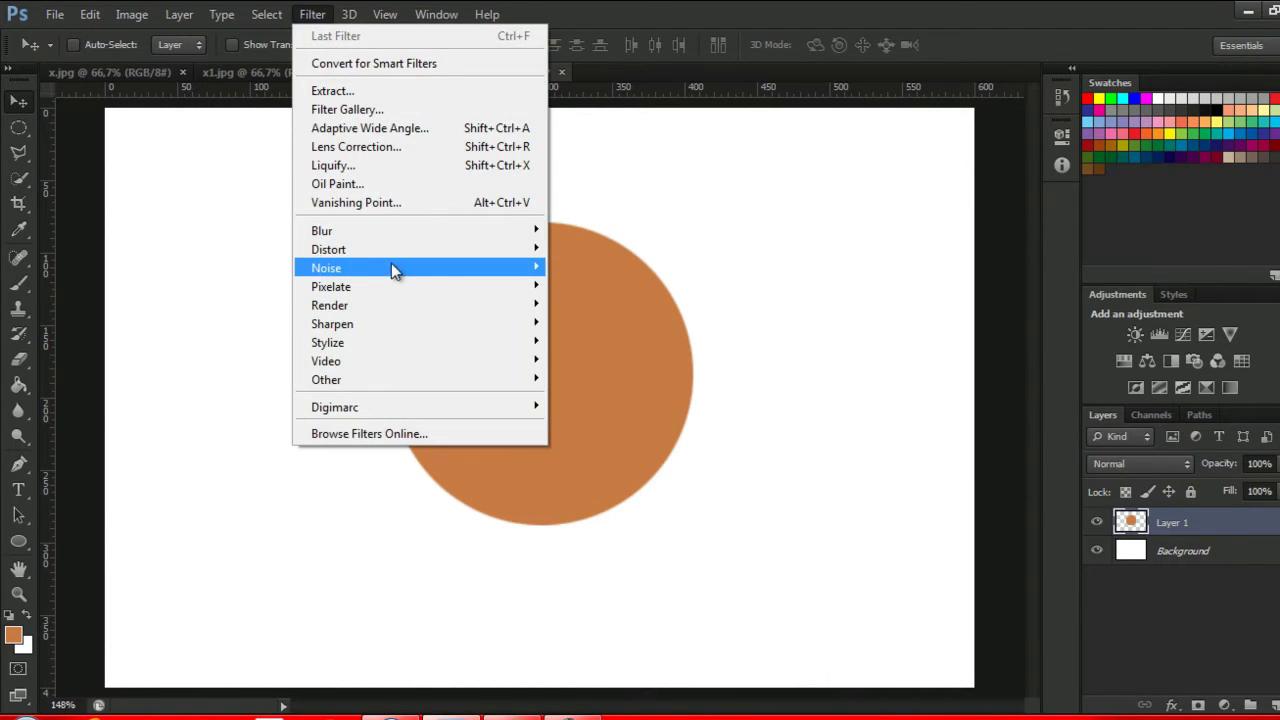
click(577, 269)
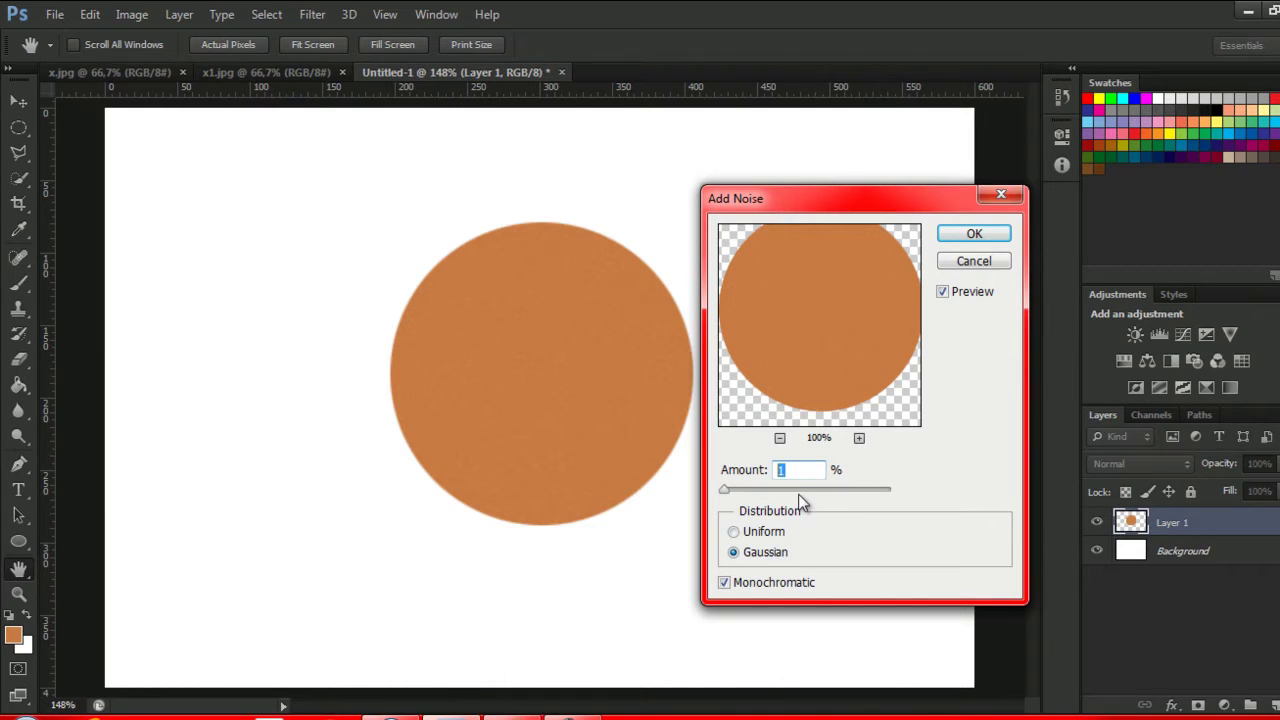
click(970, 236)
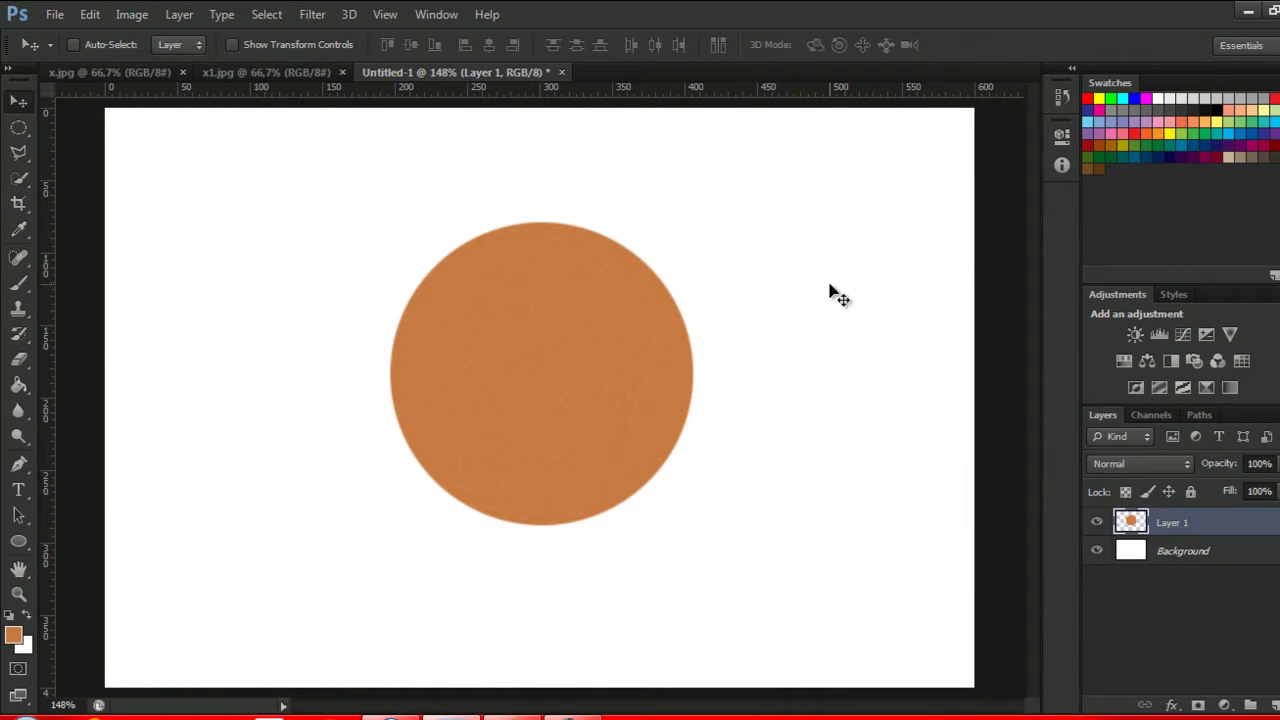
- Apply the Plastic Wrap filter with Highlight Strength 4, Detail 12 and Smoothness 2
click(313, 16)
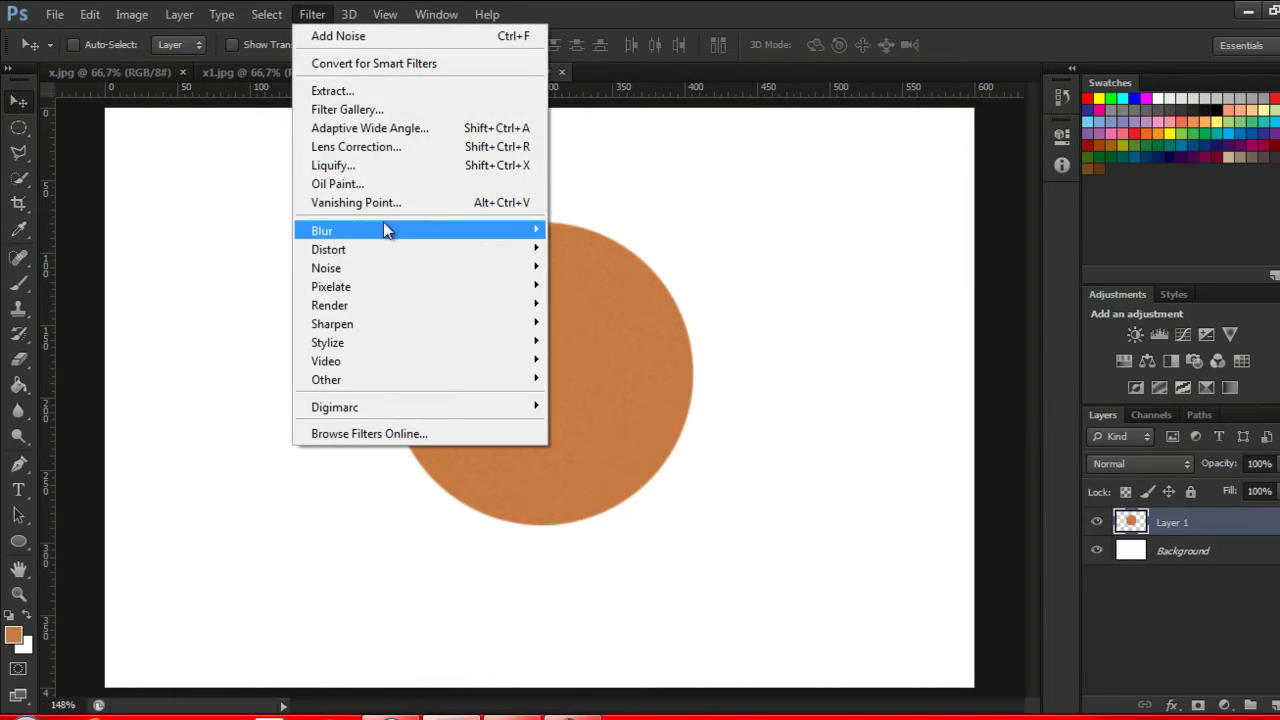
click(406, 112)
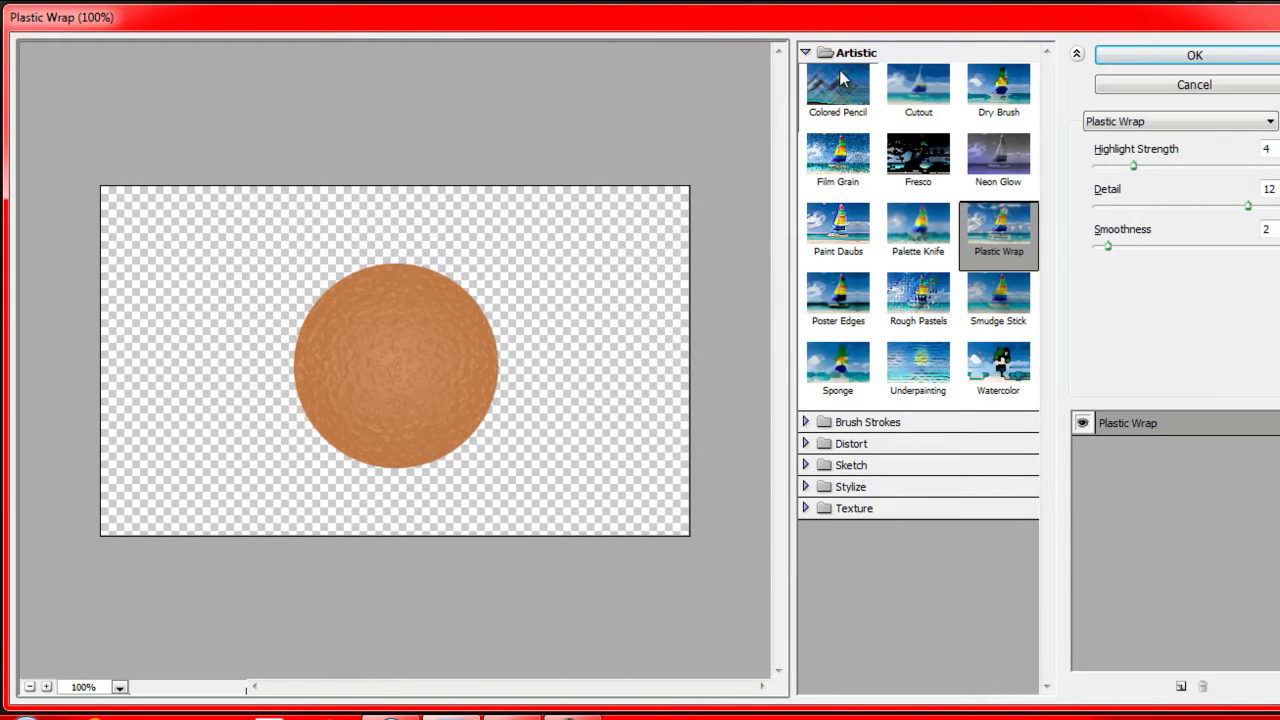
click(872, 55)
click(856, 53)
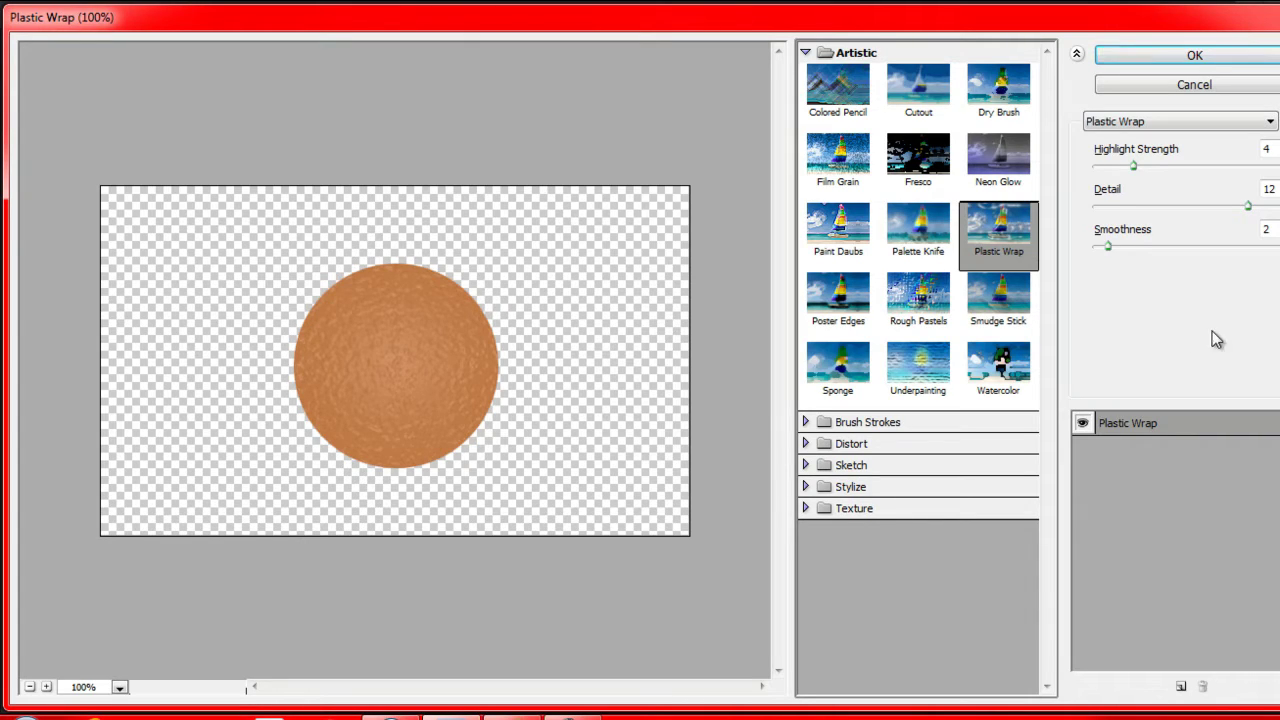
double_click(1268, 149)
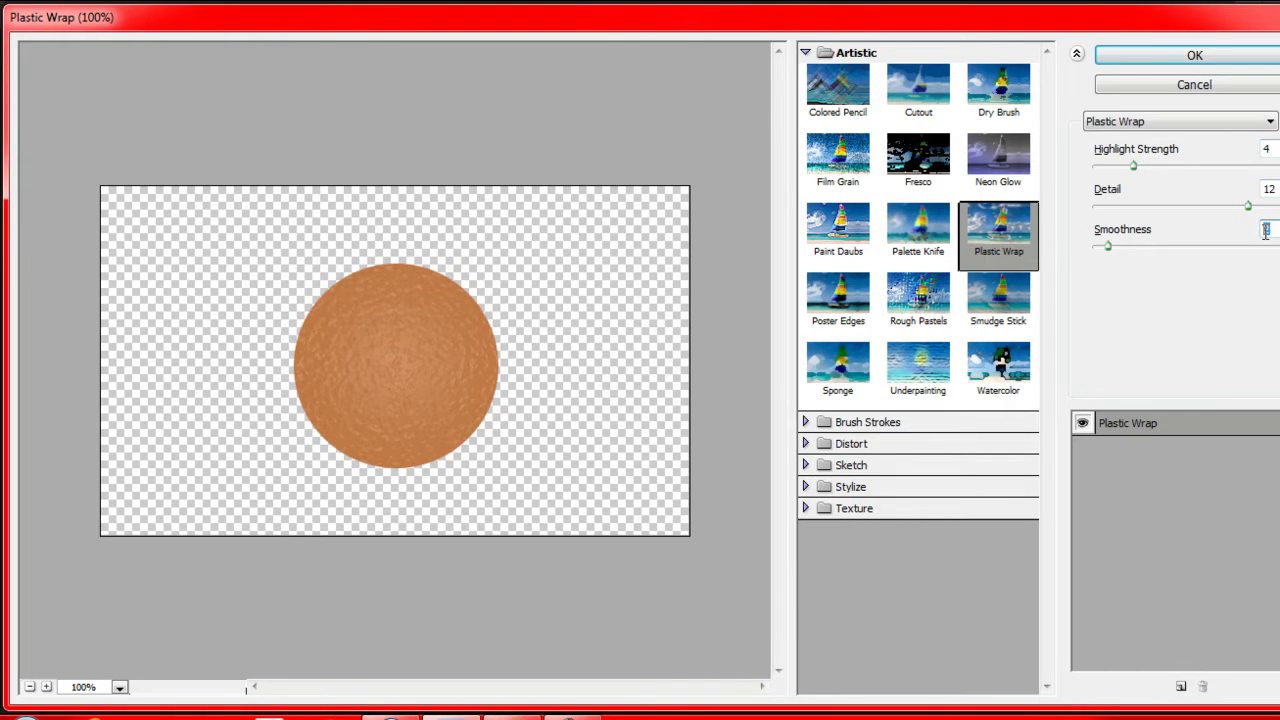
click(1220, 60)
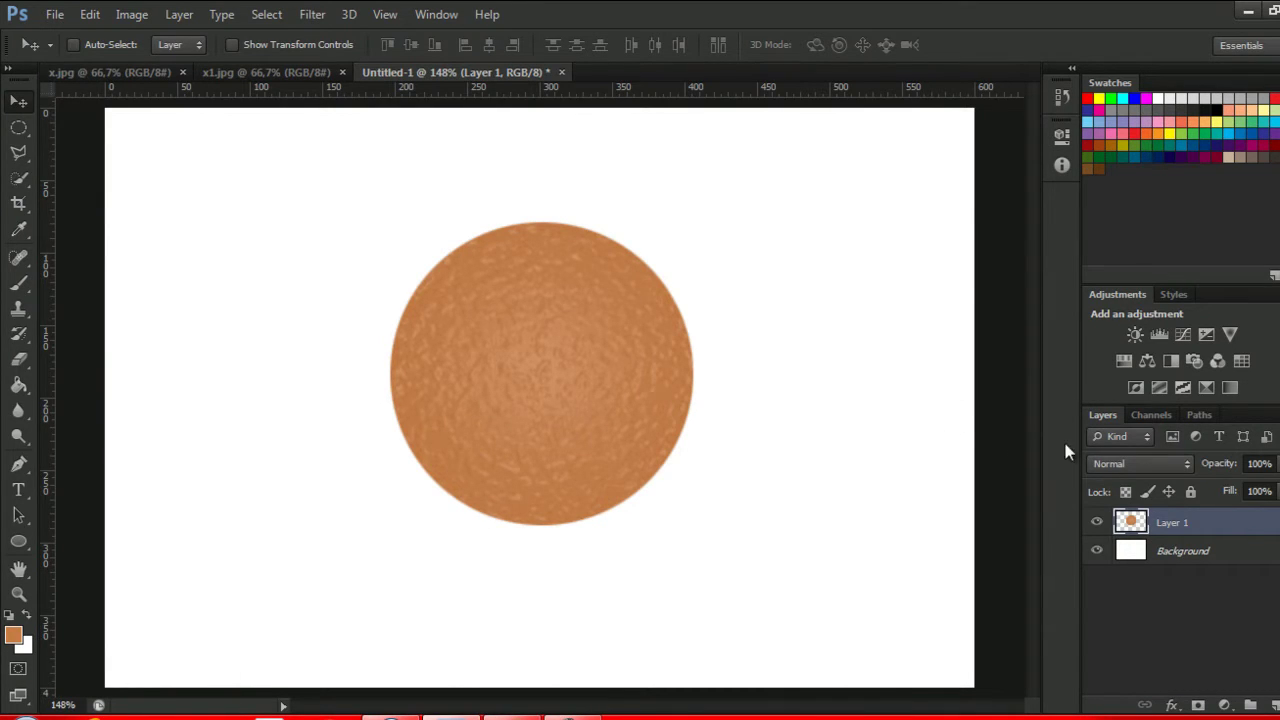
- Add an Inner Shadow to Layer 1 at 32% opacity, 52° angle, 73 px distance, 51 px size
right_click(1258, 532)
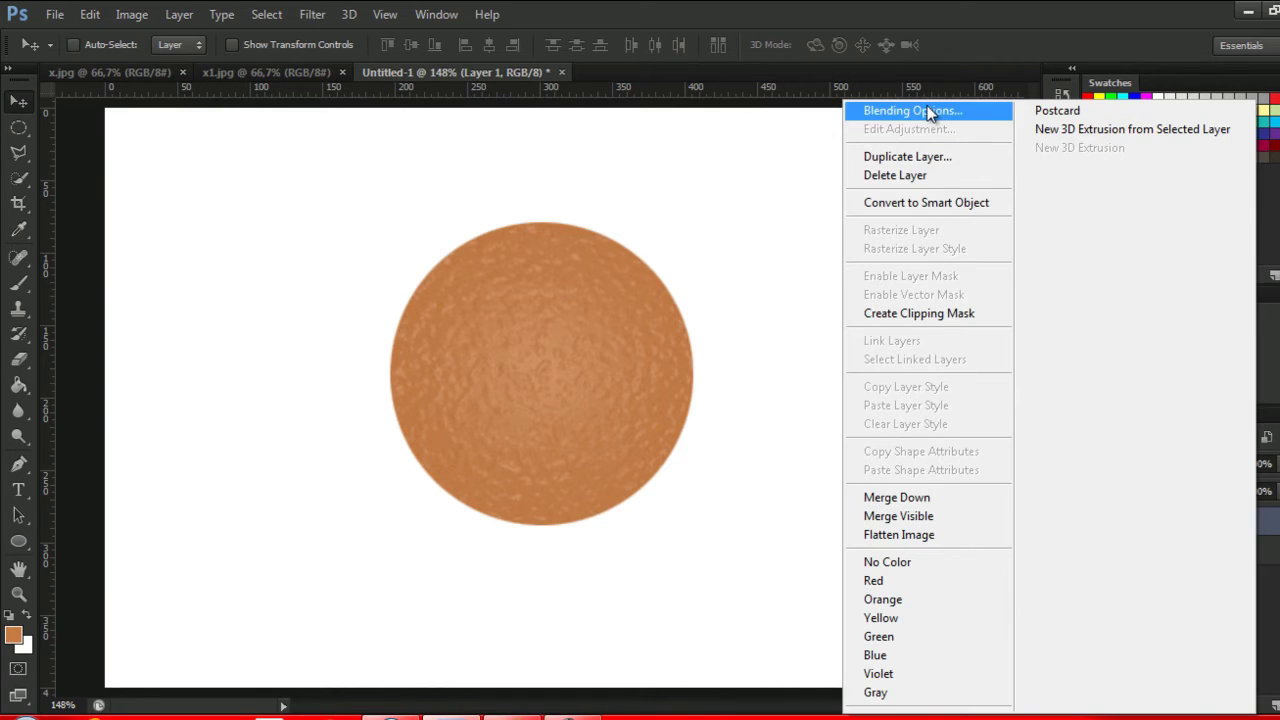
click(928, 112)
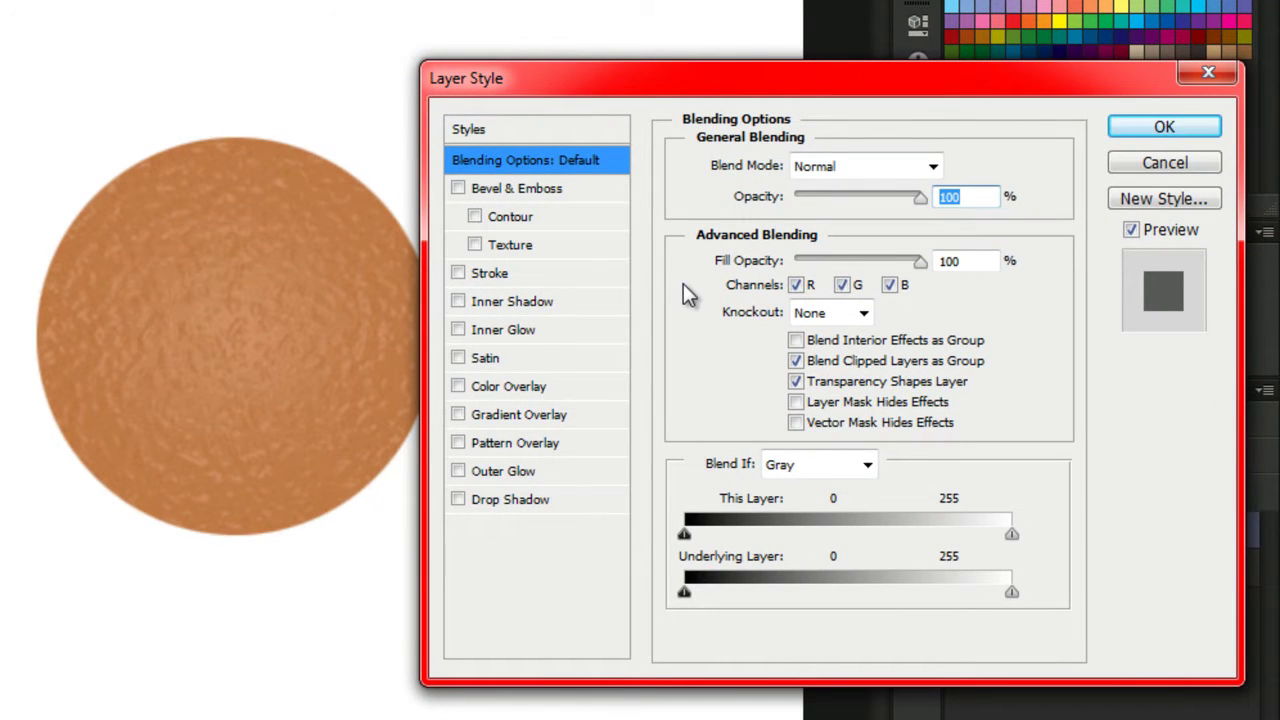
click(526, 301)
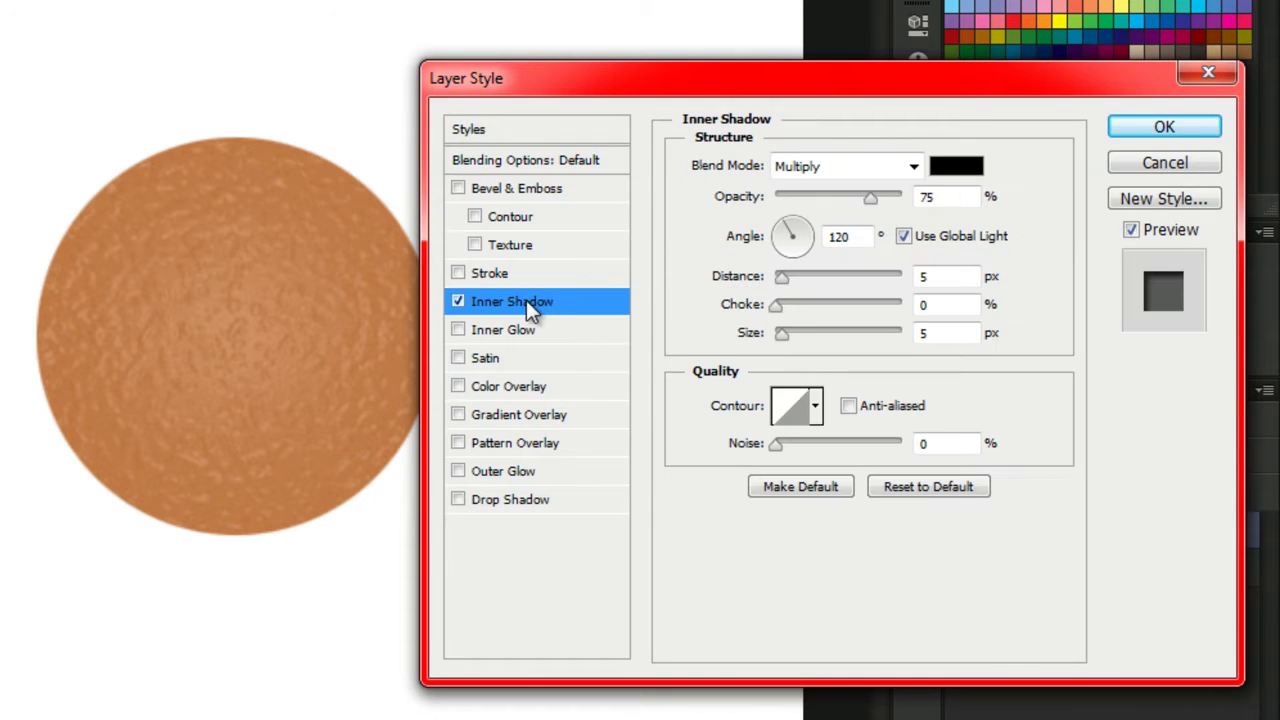
double_click(948, 196)
text(32)
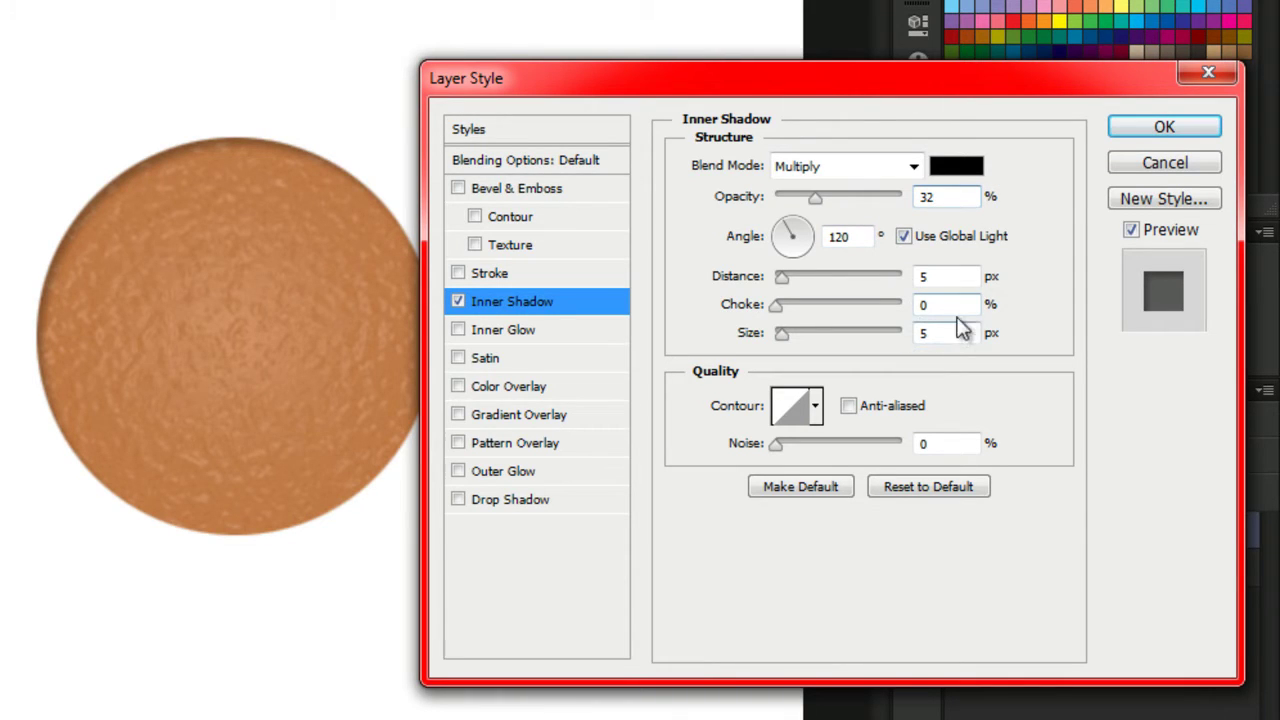
double_click(843, 236)
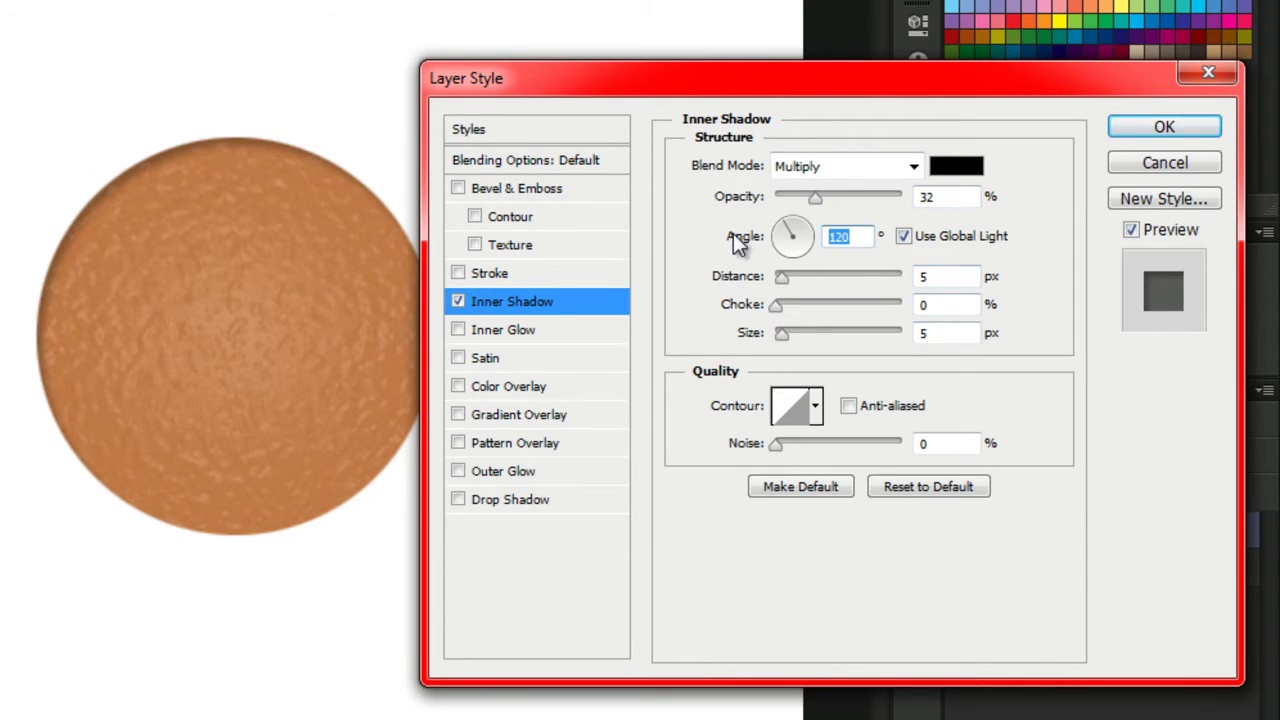
text(-52)
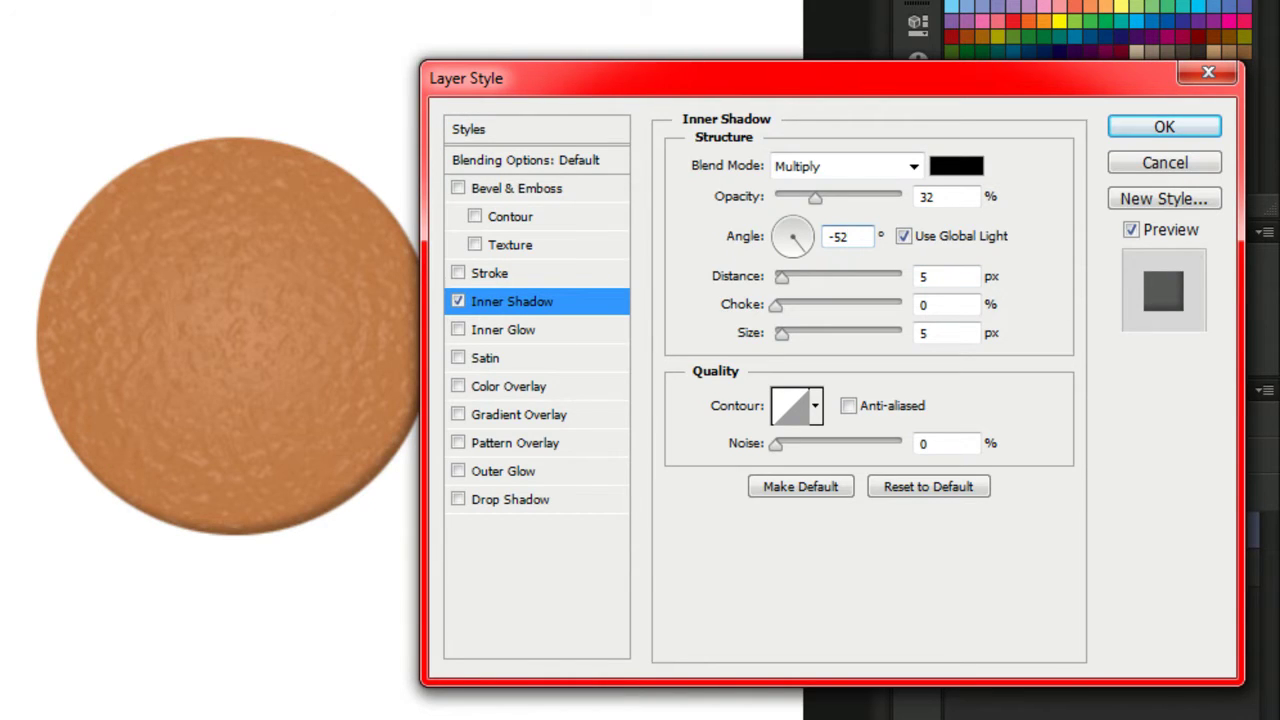
double_click(940, 277)
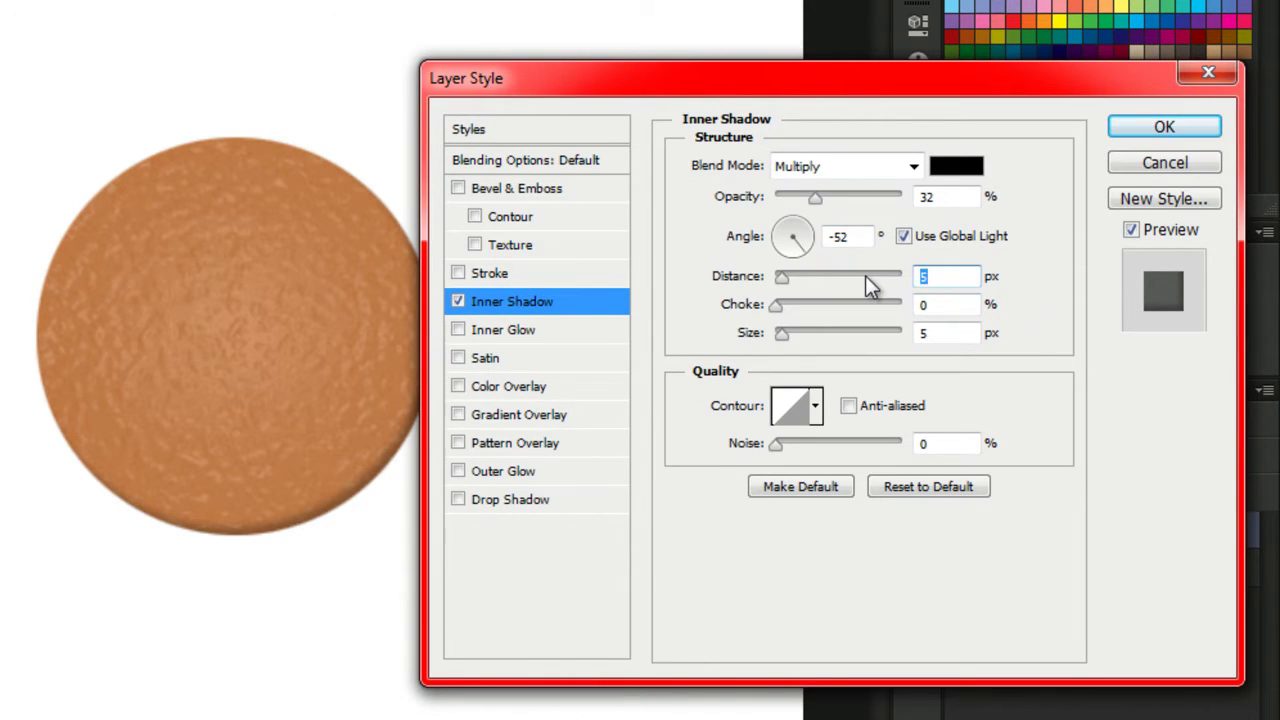
text(73)
key(Tab)
key(Tab)
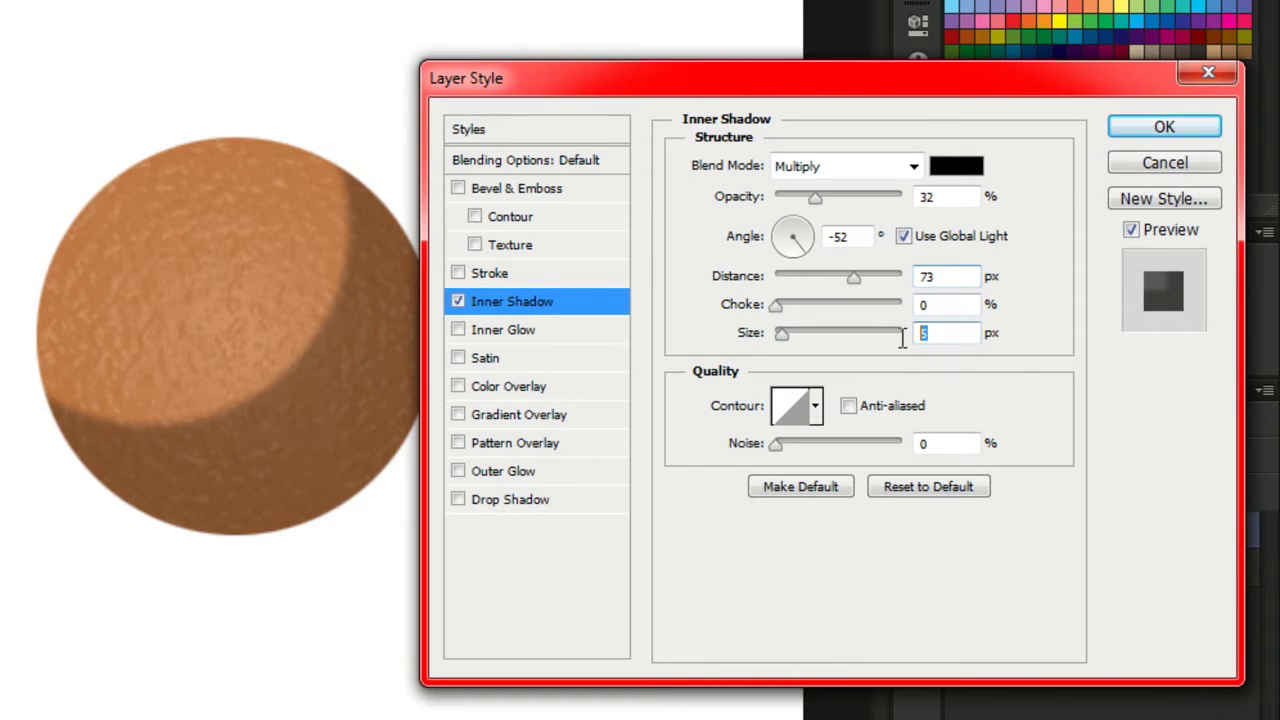
text(51)
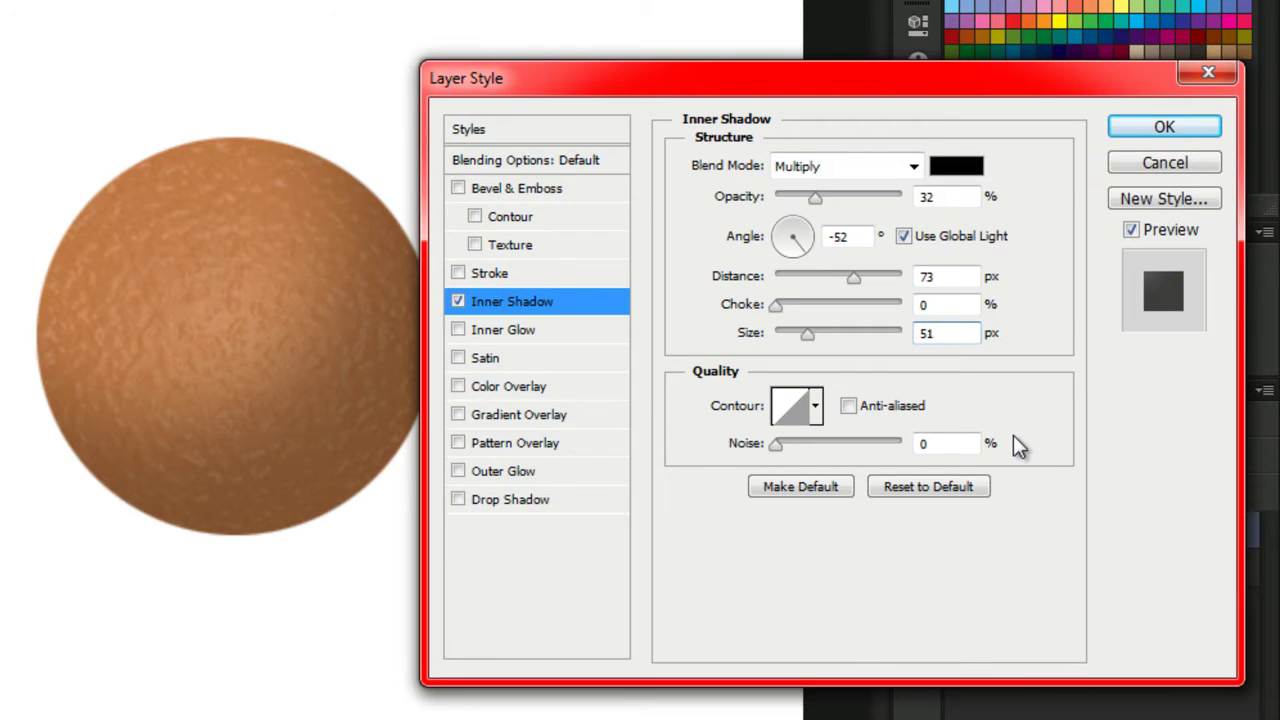
click(500, 332)
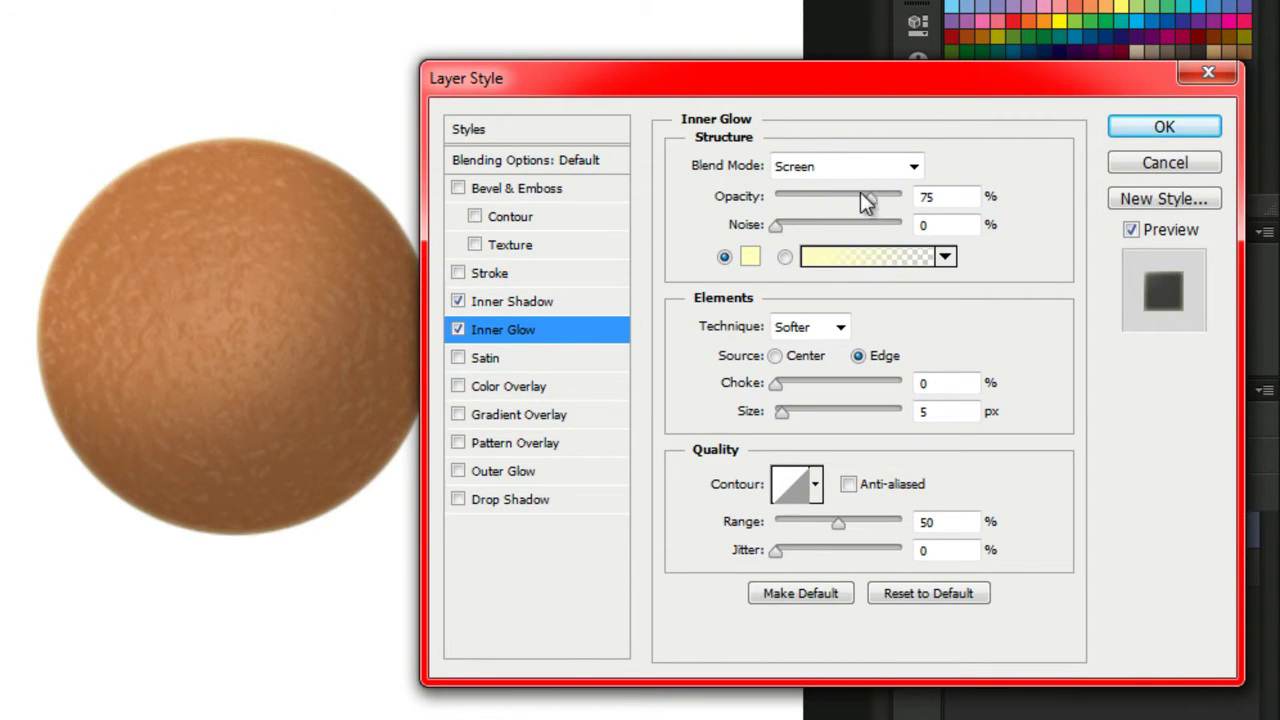
- Set the Inner Glow to Multiply blend mode at 18% opacity
click(864, 166)
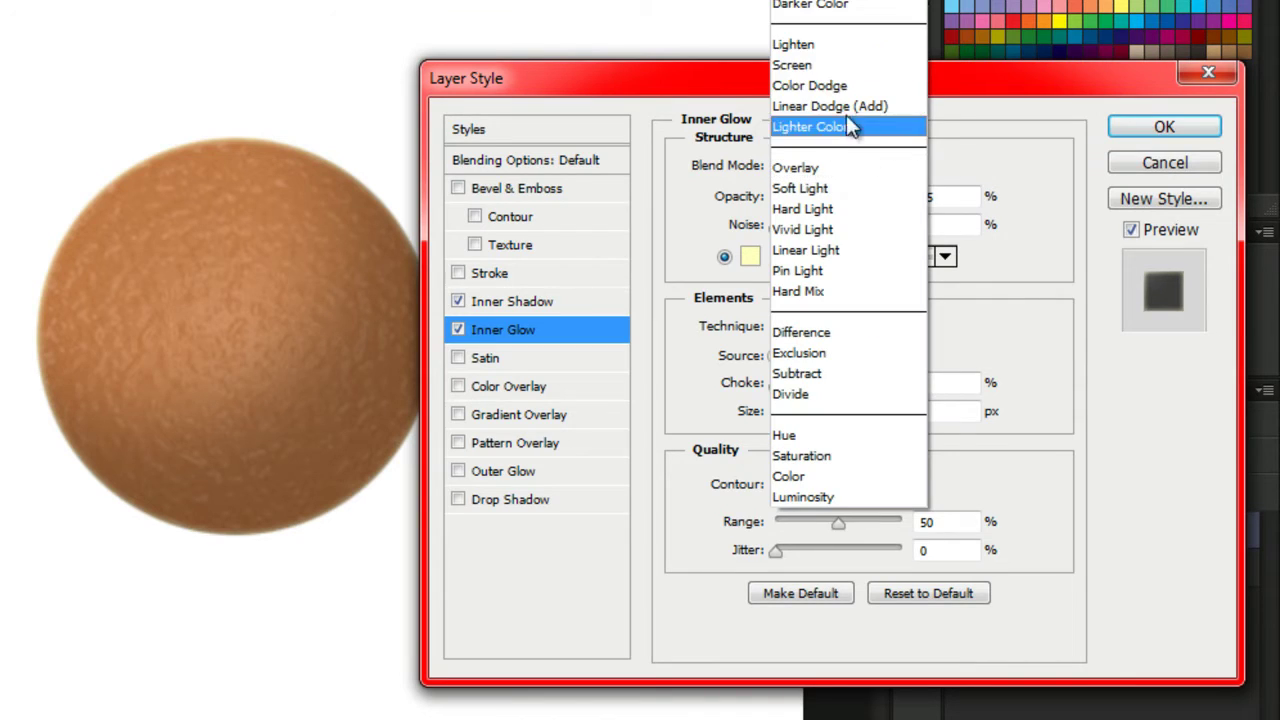
key(Escape)
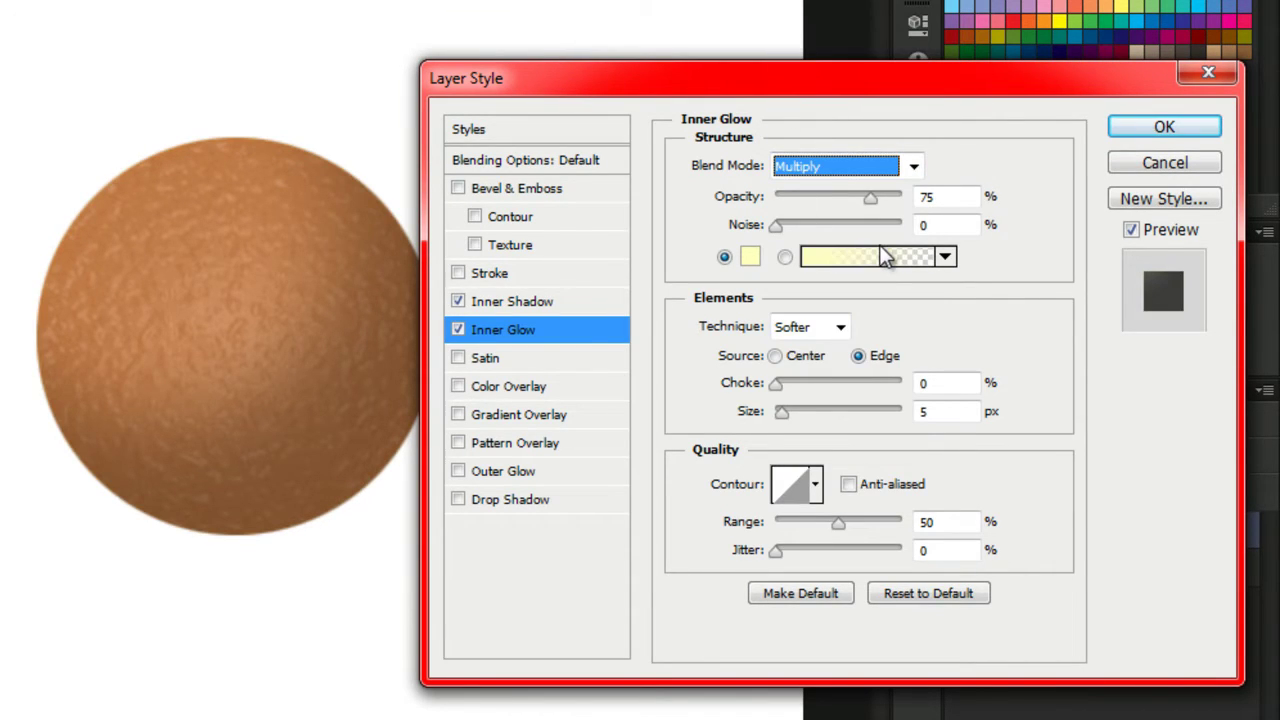
double_click(922, 197)
text(18)
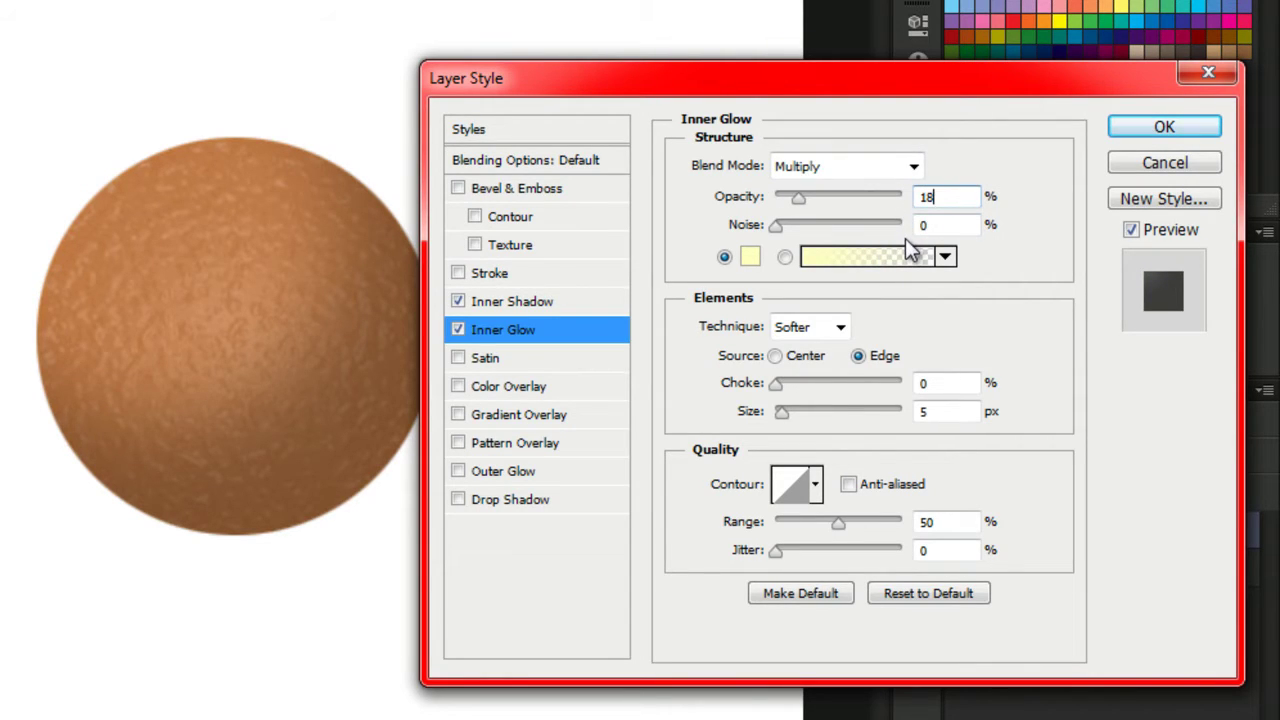
- Make the inner glow colour black with a 54 px size
click(750, 258)
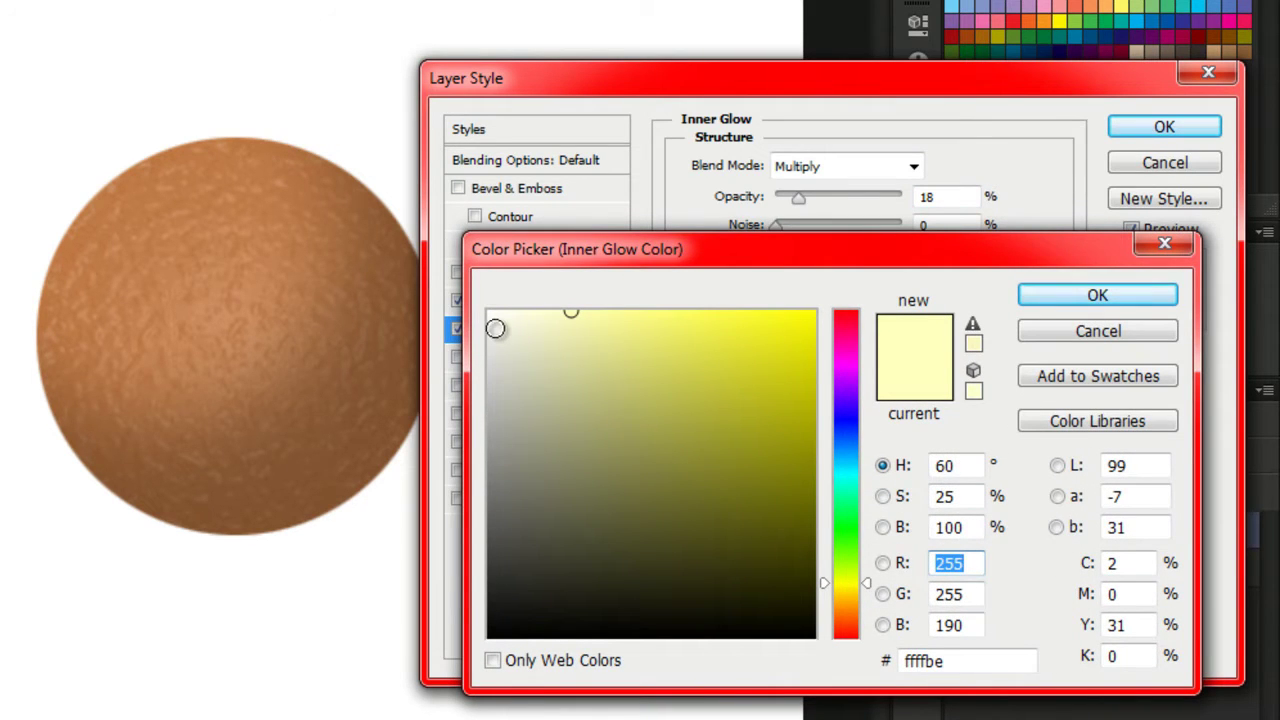
click(1076, 336)
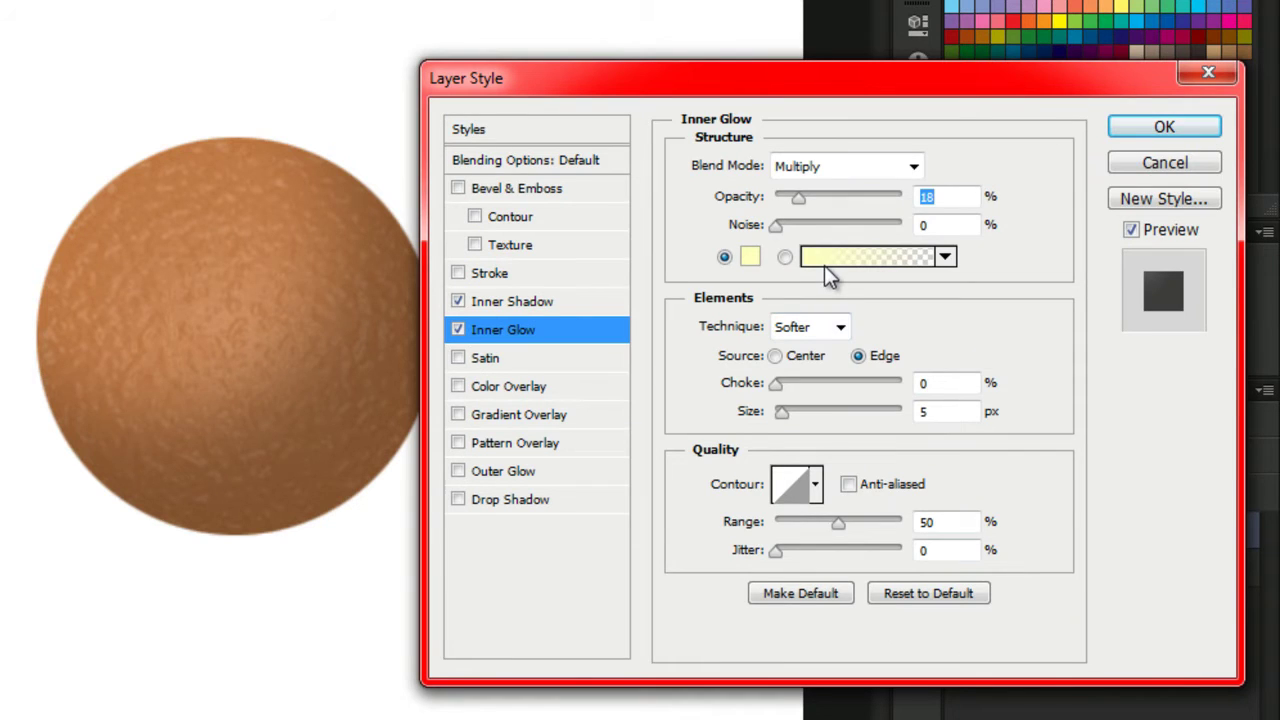
click(750, 258)
drag(789, 474, 815, 636)
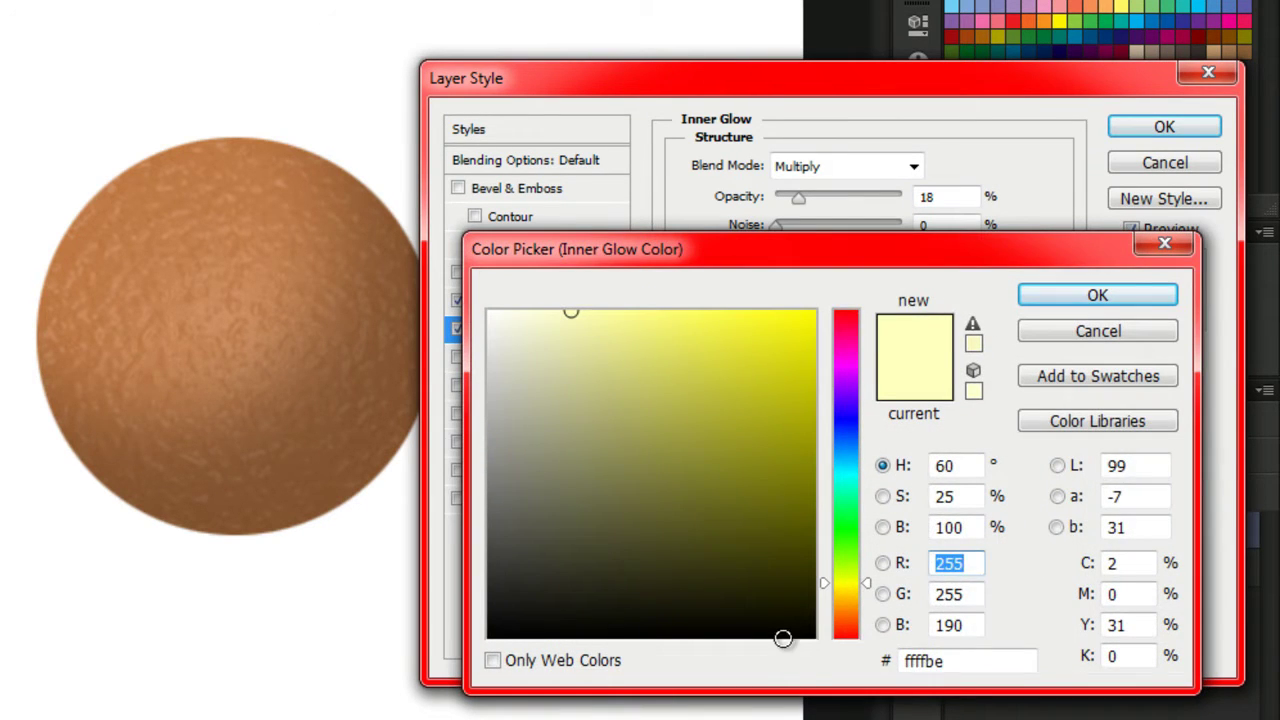
click(1038, 300)
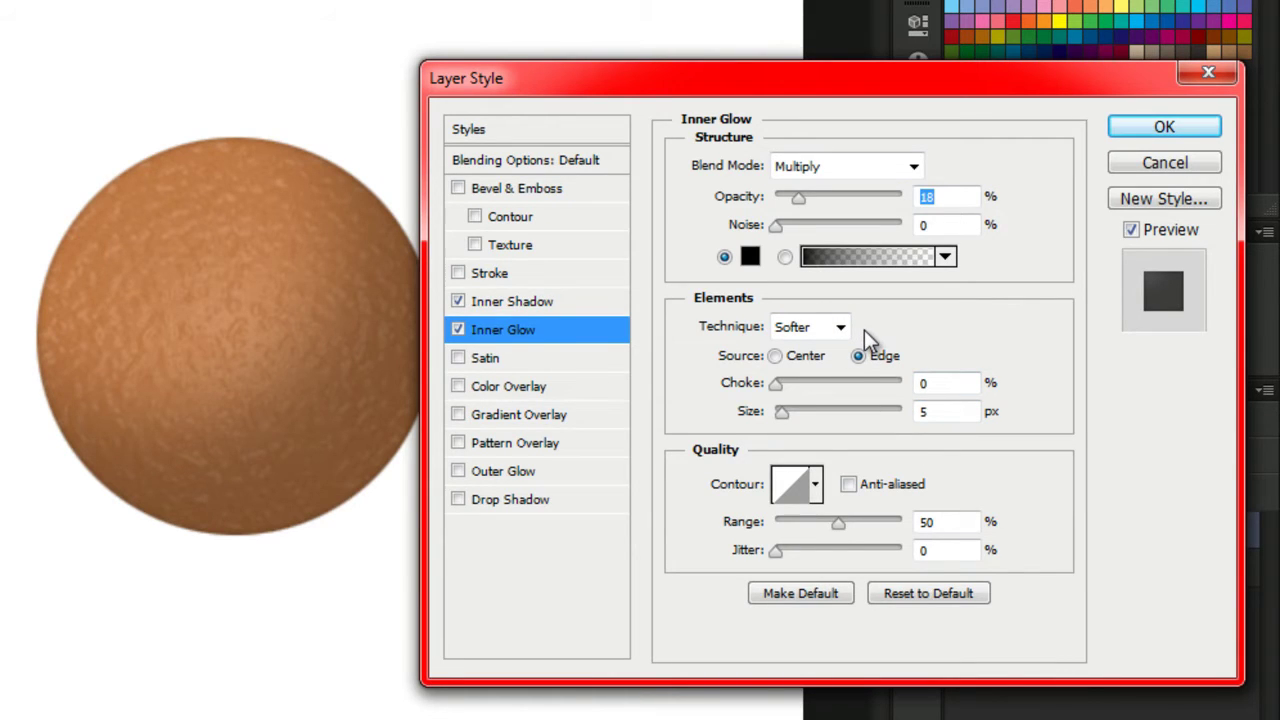
click(930, 412)
drag(930, 412, 897, 416)
text(54)
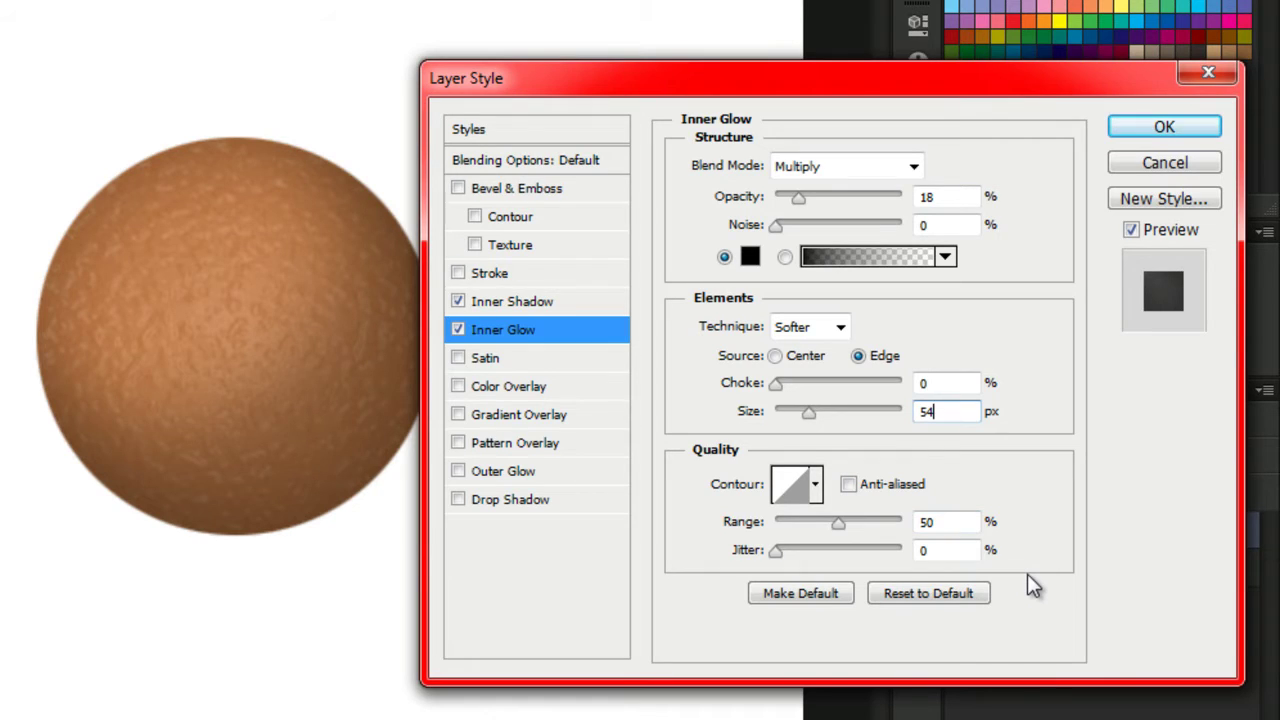
click(530, 416)
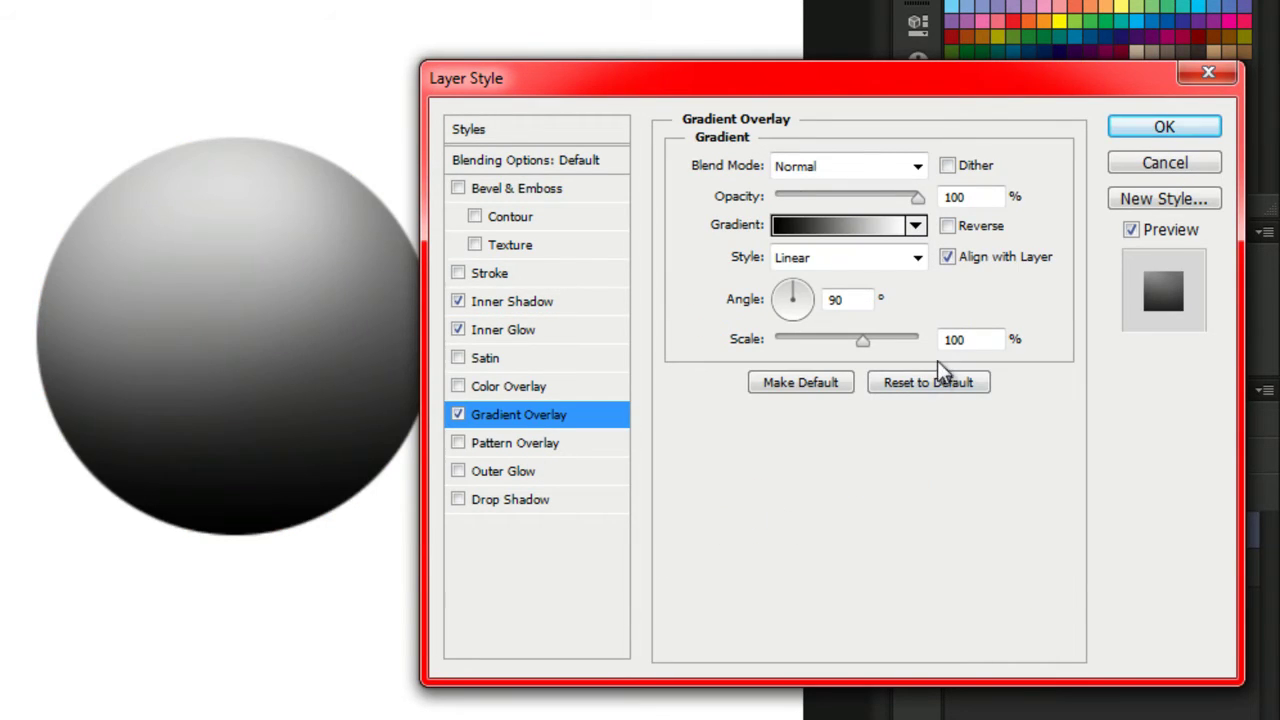
- Set the Gradient Overlay to Overlay mode, 60% opacity, Radial style and 93% scale
click(916, 166)
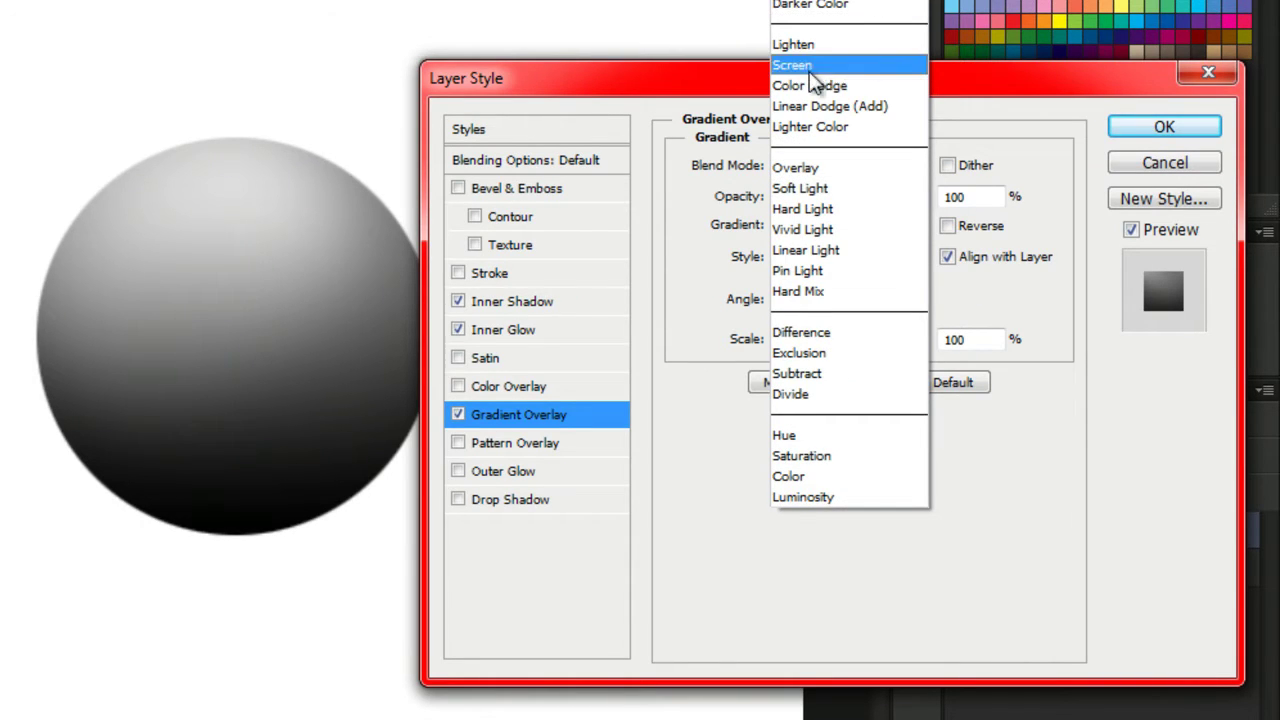
click(808, 170)
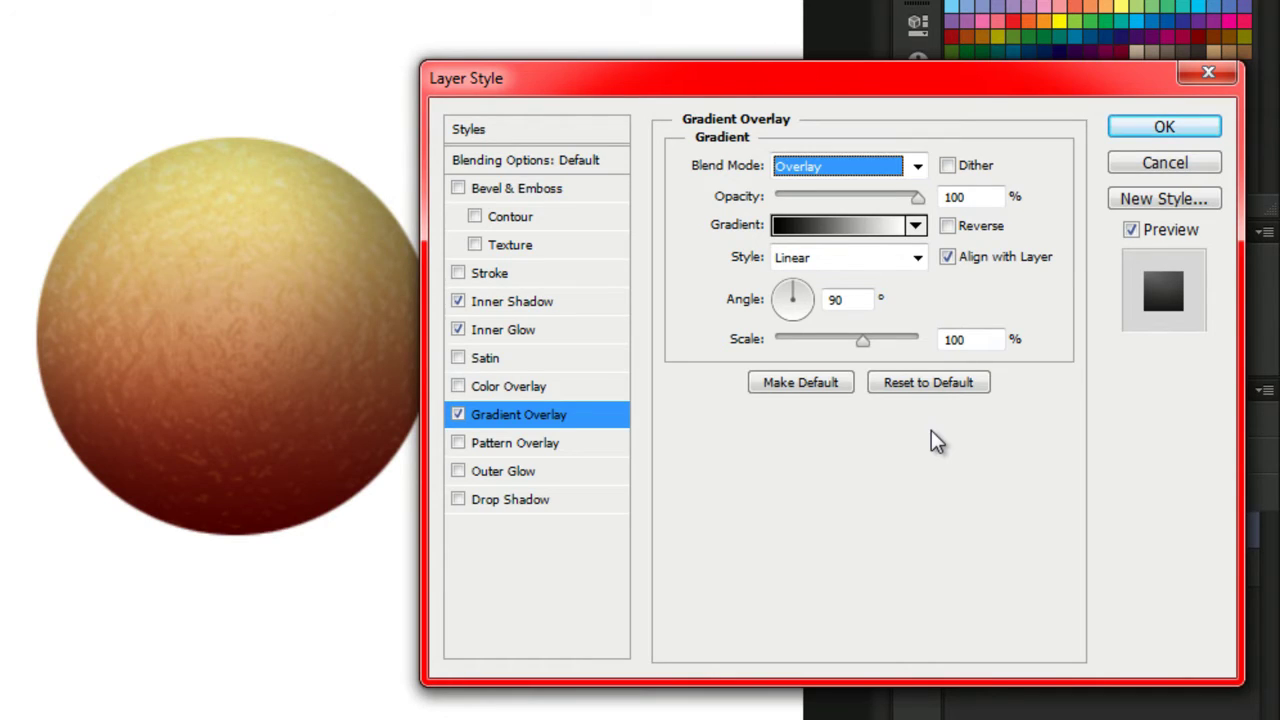
double_click(972, 197)
text(60)
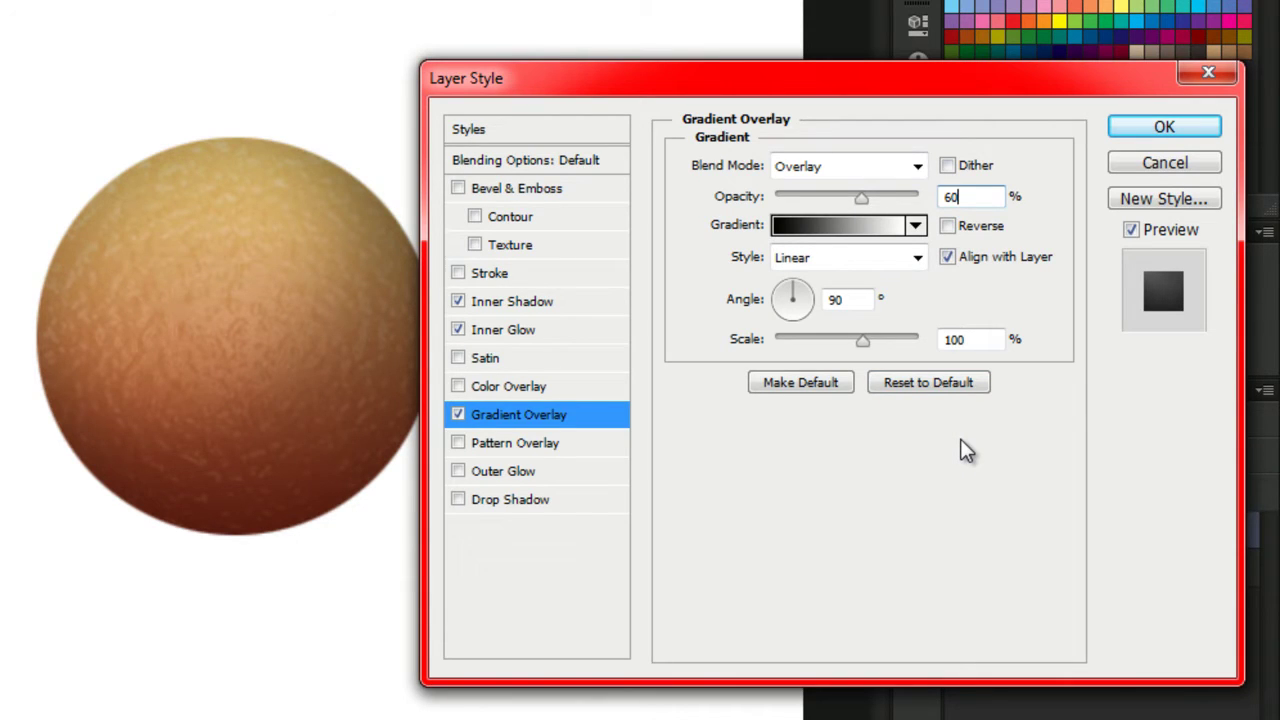
click(917, 258)
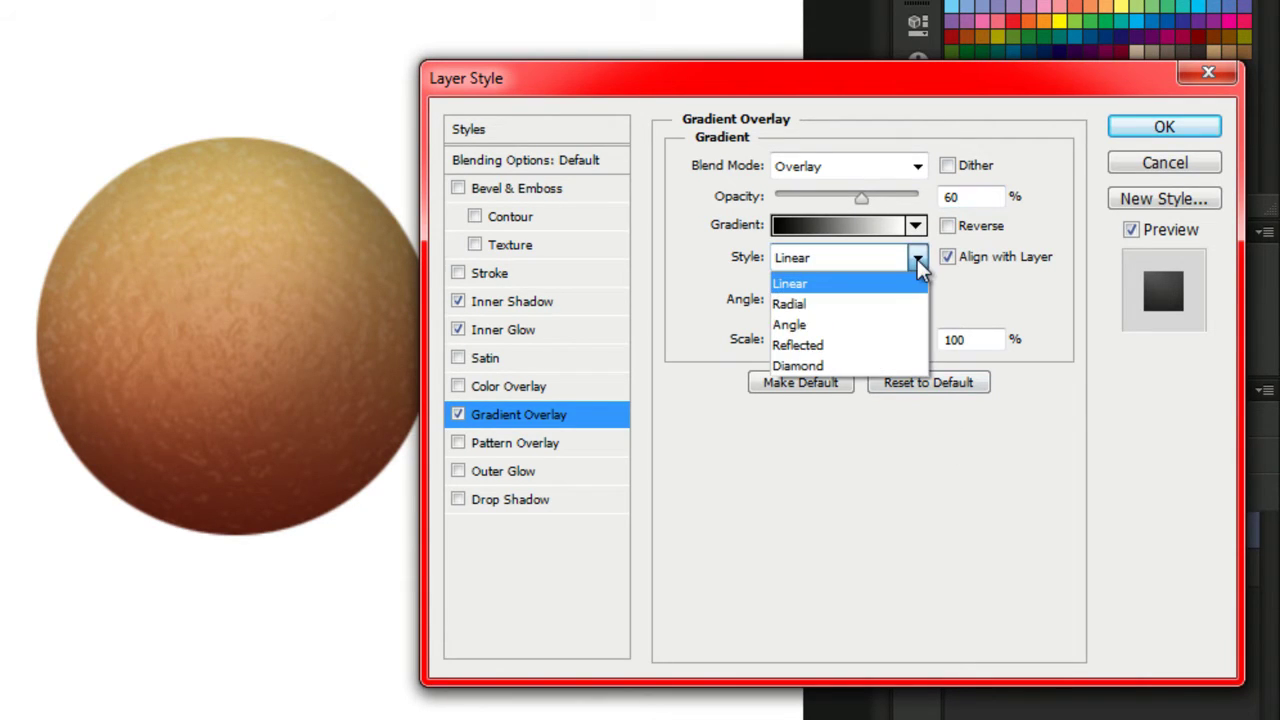
click(850, 304)
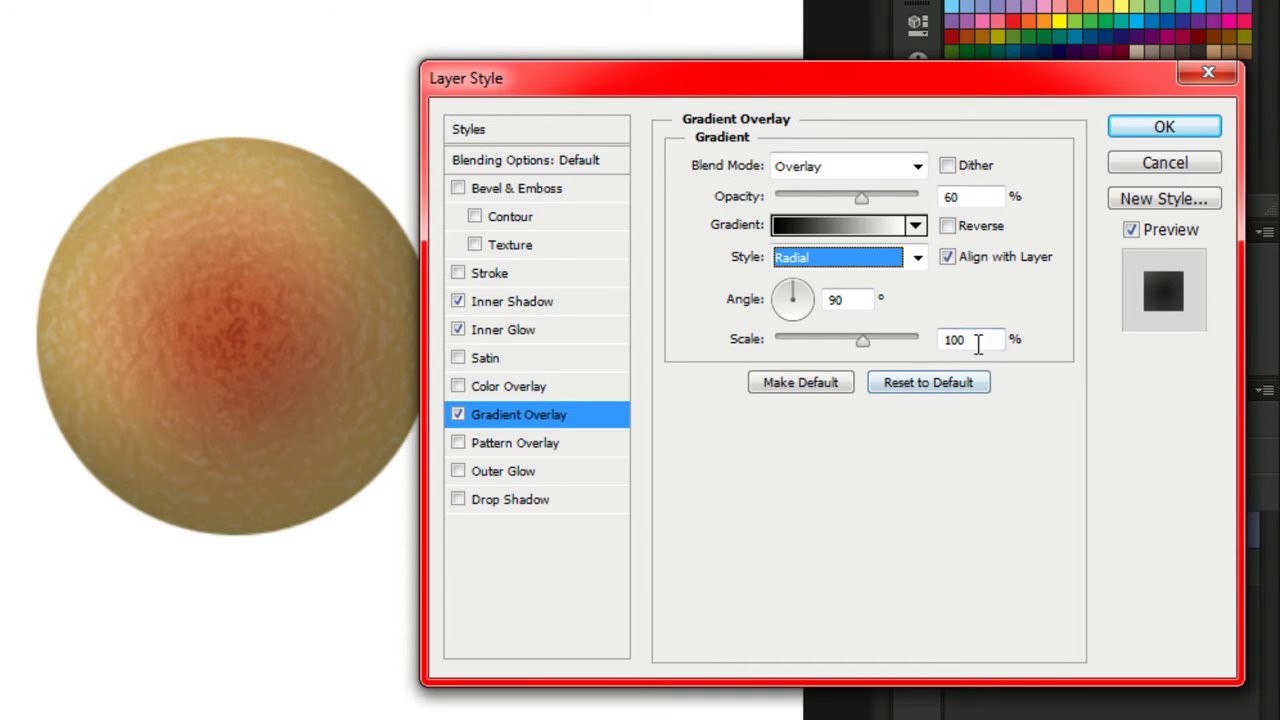
drag(980, 340, 932, 348)
text(93)
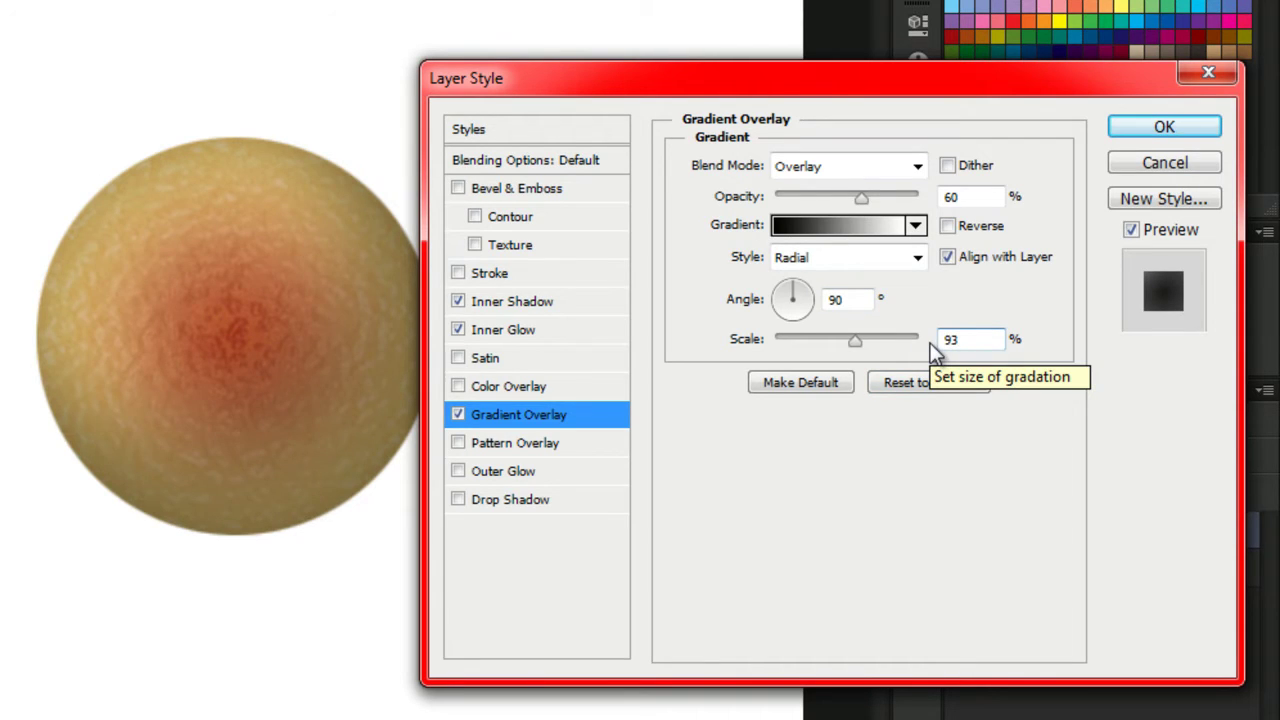
click(240, 719)
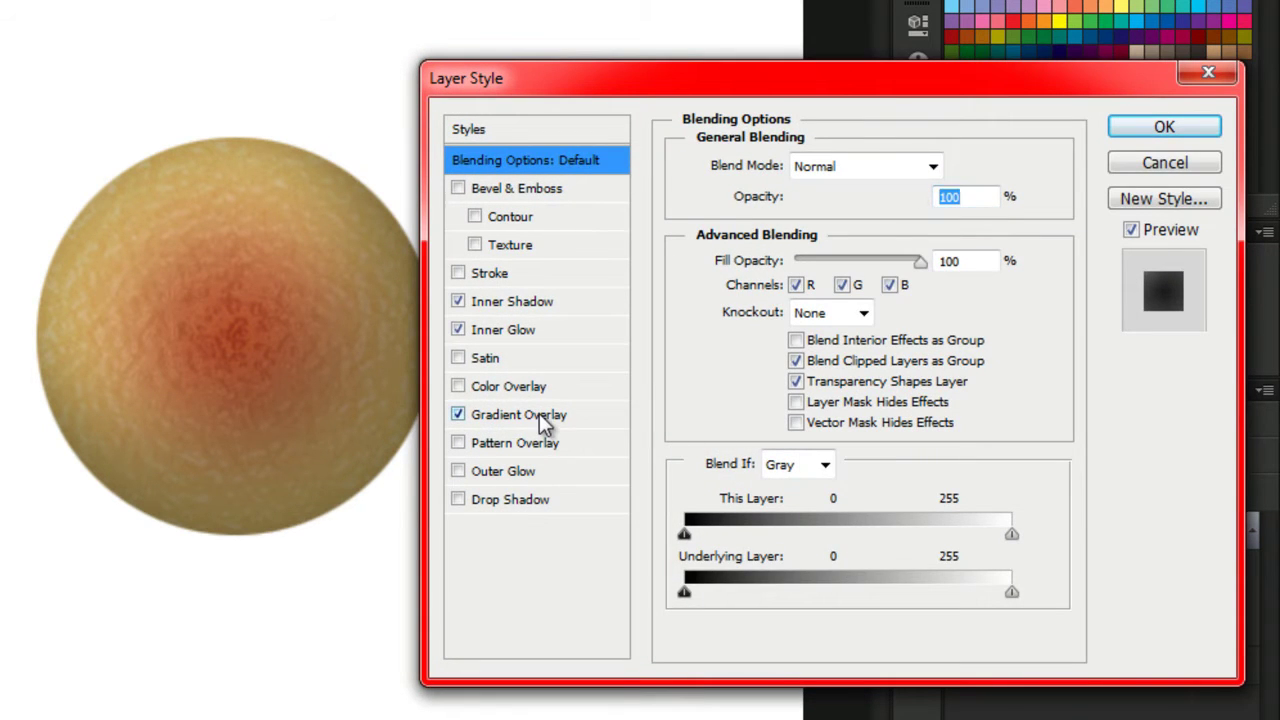
- Change the gradient overlay's left colour stop to white
click(548, 418)
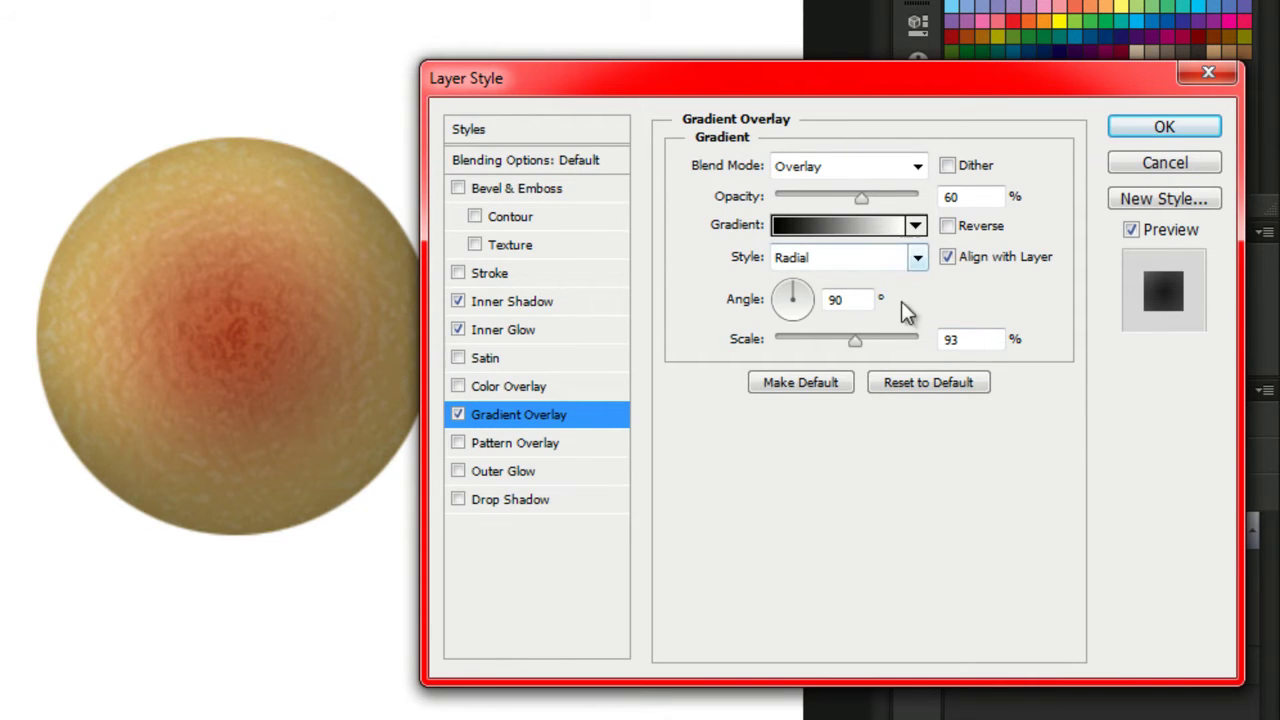
click(832, 224)
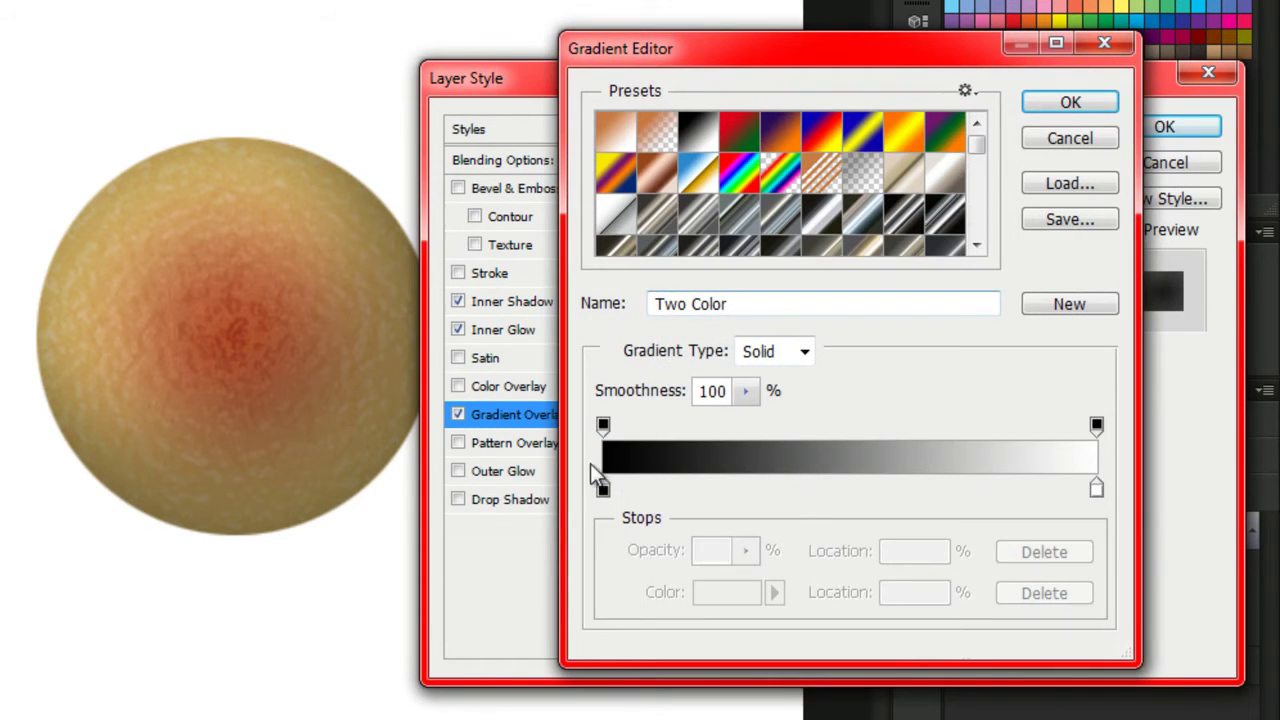
click(603, 488)
click(728, 595)
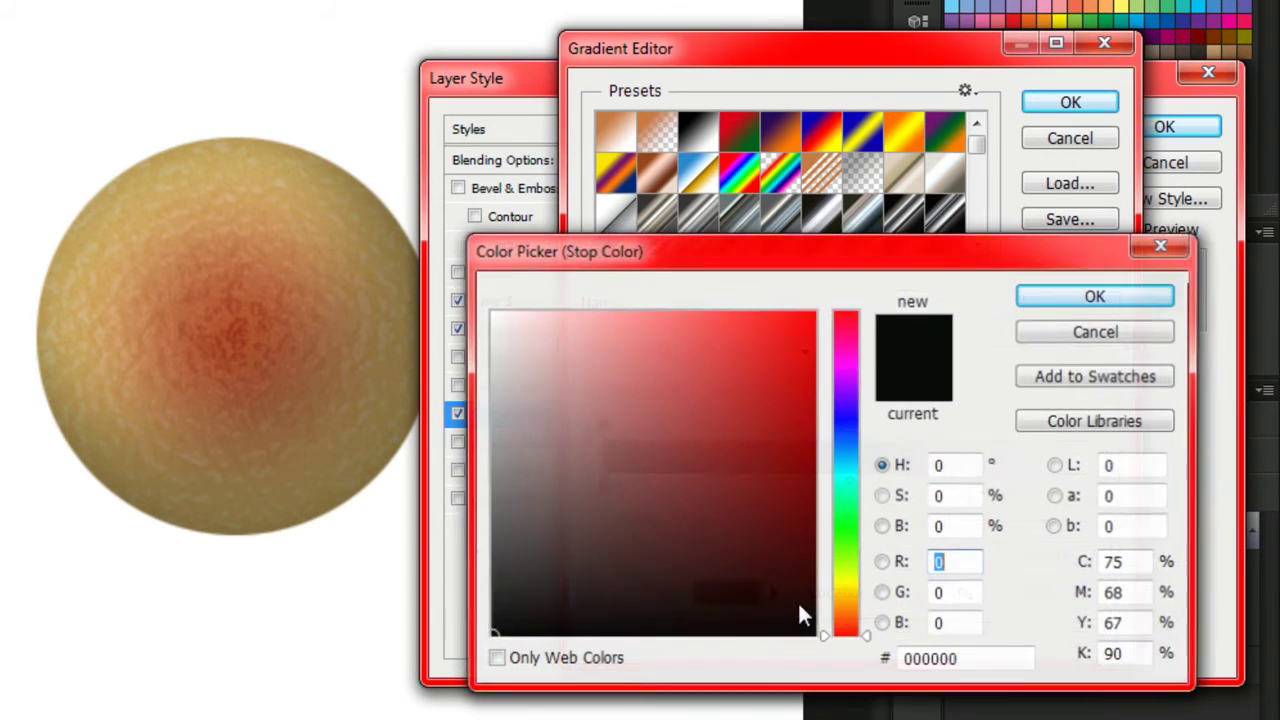
click(617, 496)
drag(554, 408, 488, 311)
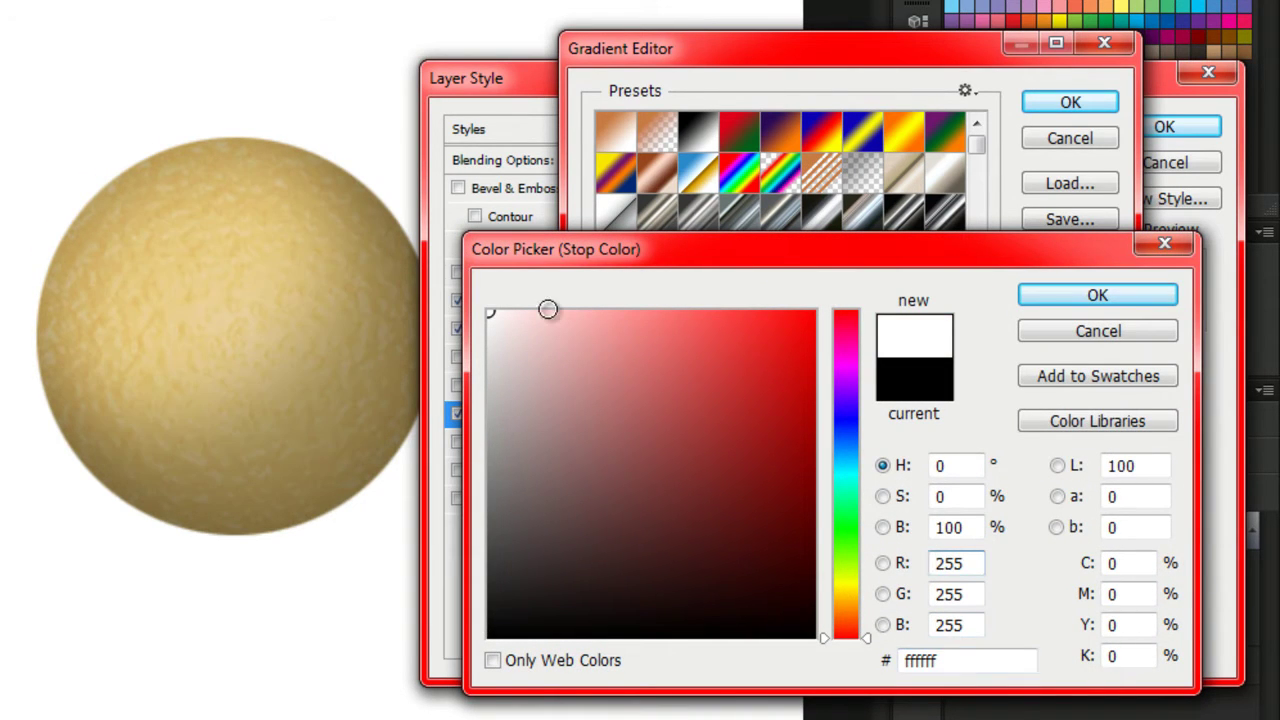
click(1066, 299)
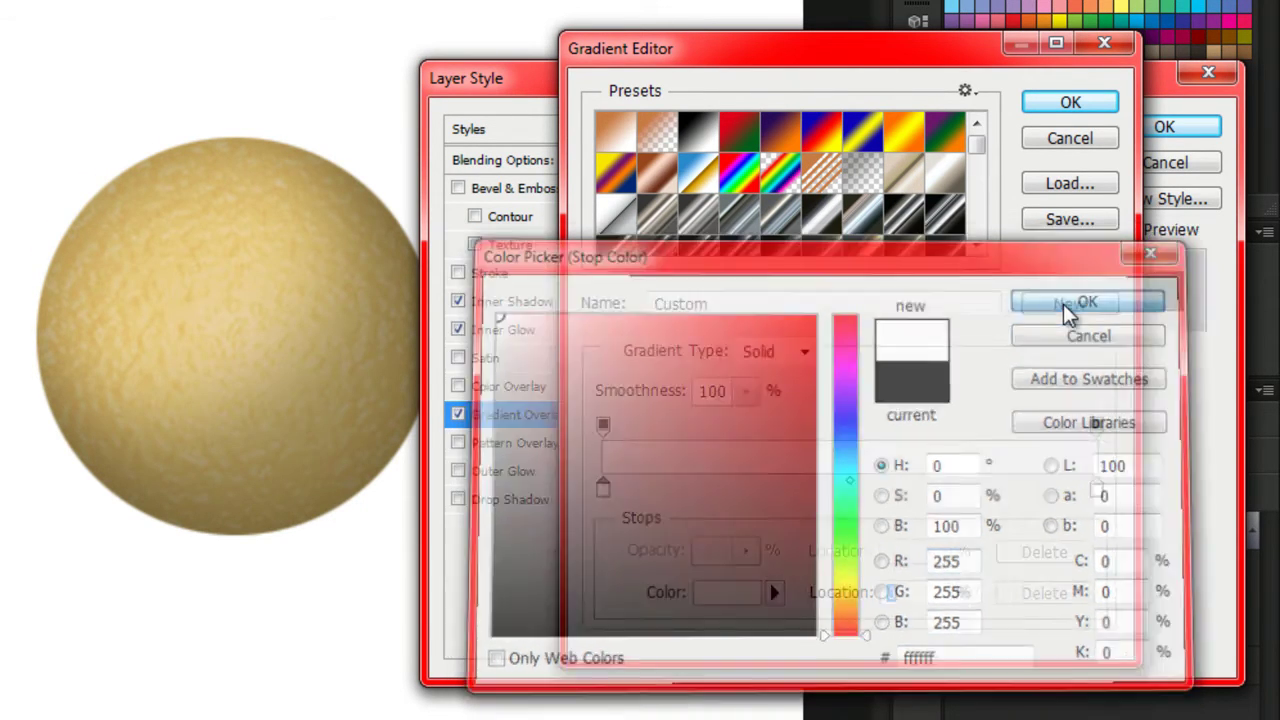
- Set the right gradient stop to orange #ff5a04 and apply the layer style
click(1097, 490)
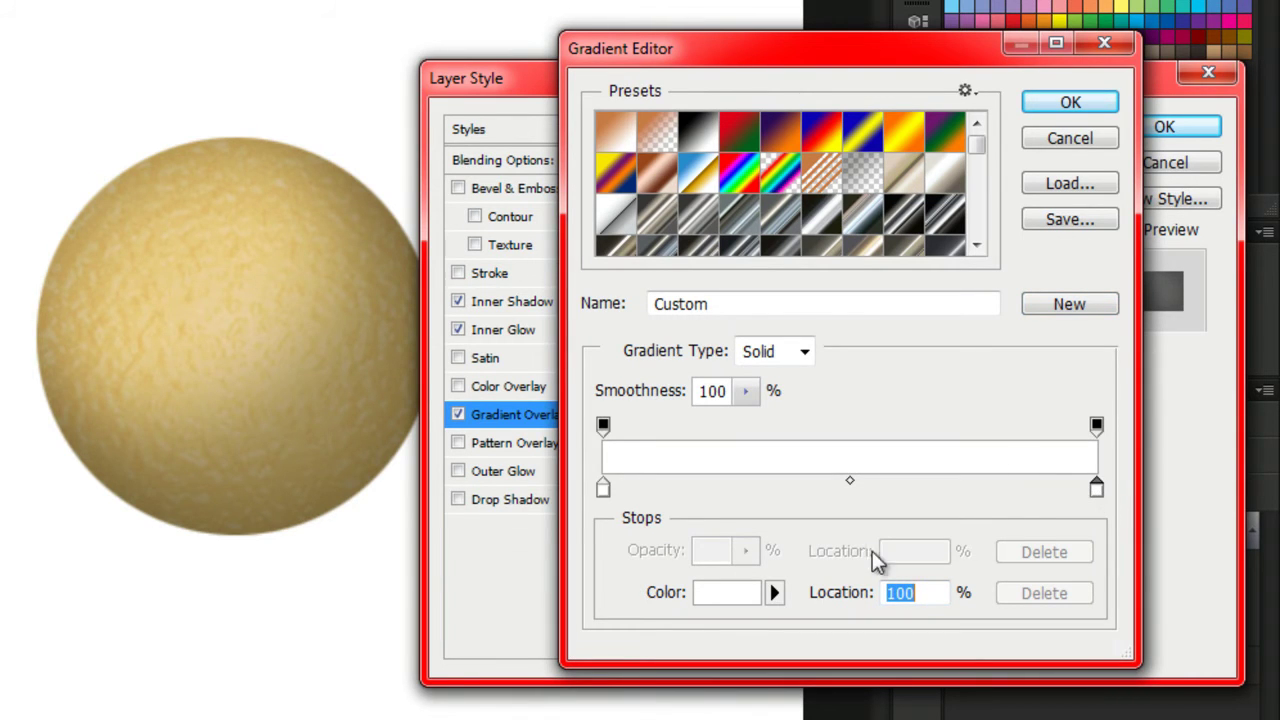
click(728, 593)
double_click(978, 661)
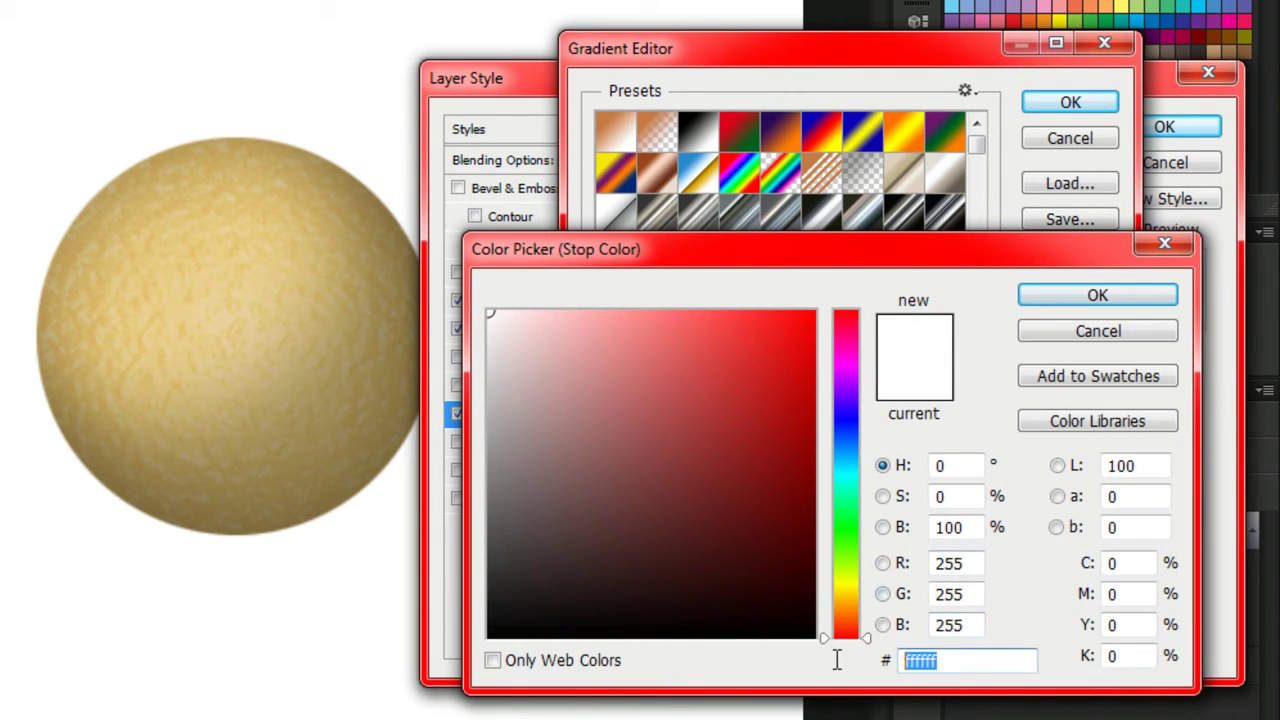
text(ff5a04)
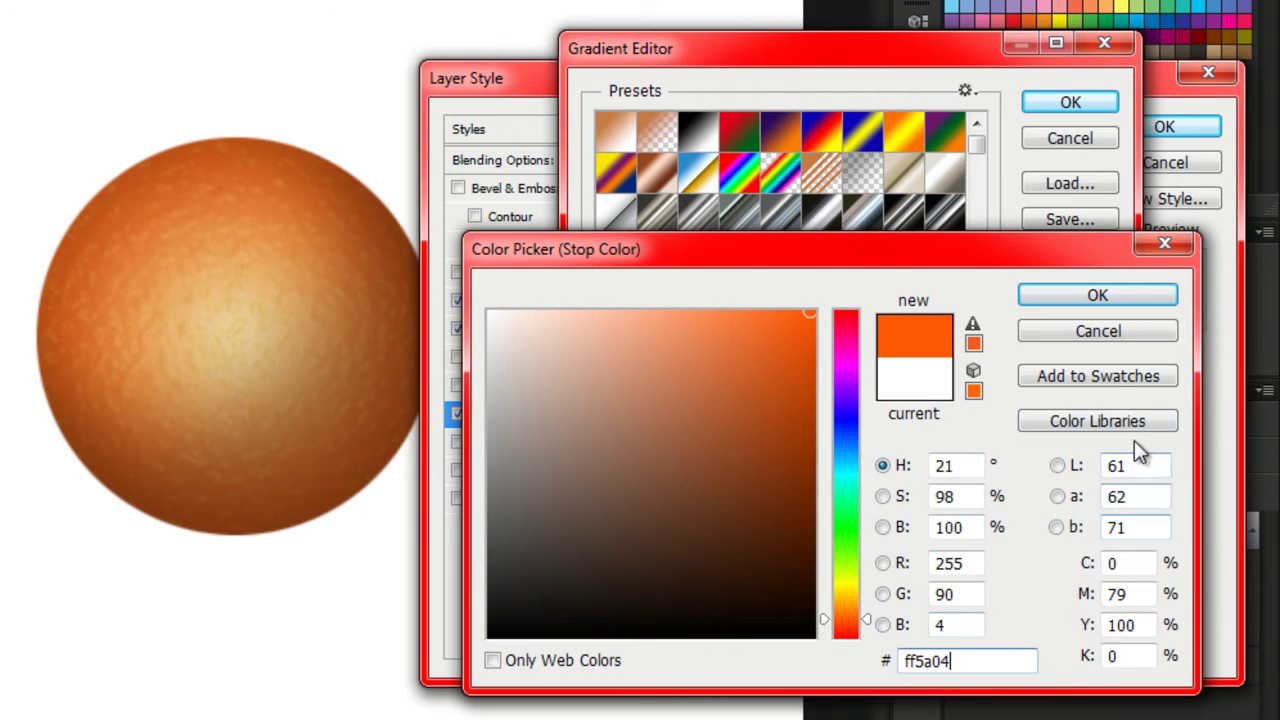
click(1097, 295)
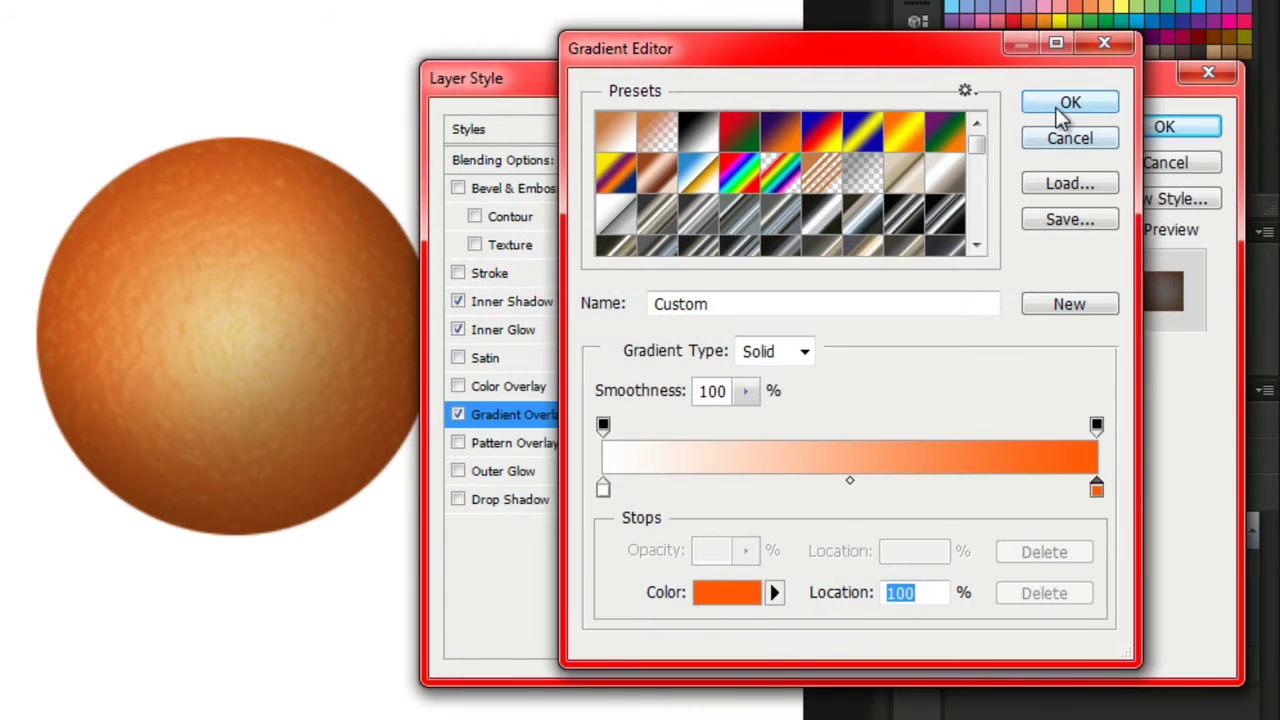
click(1070, 103)
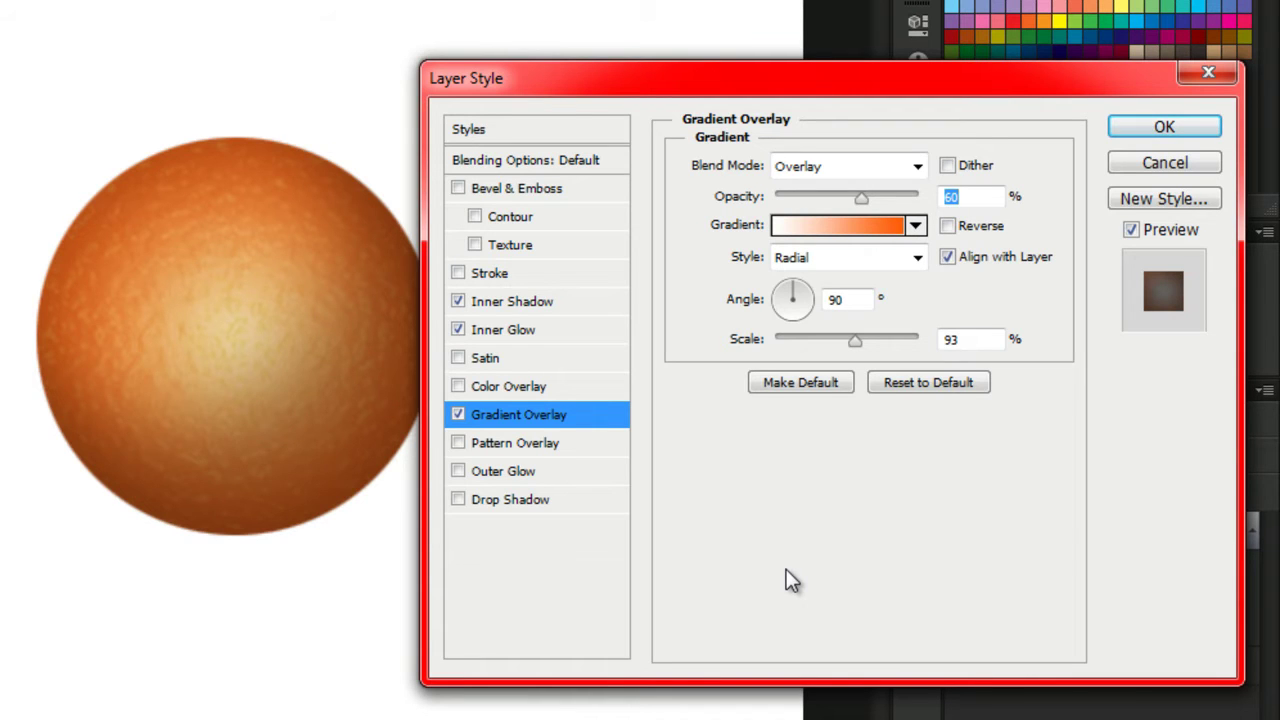
click(1129, 128)
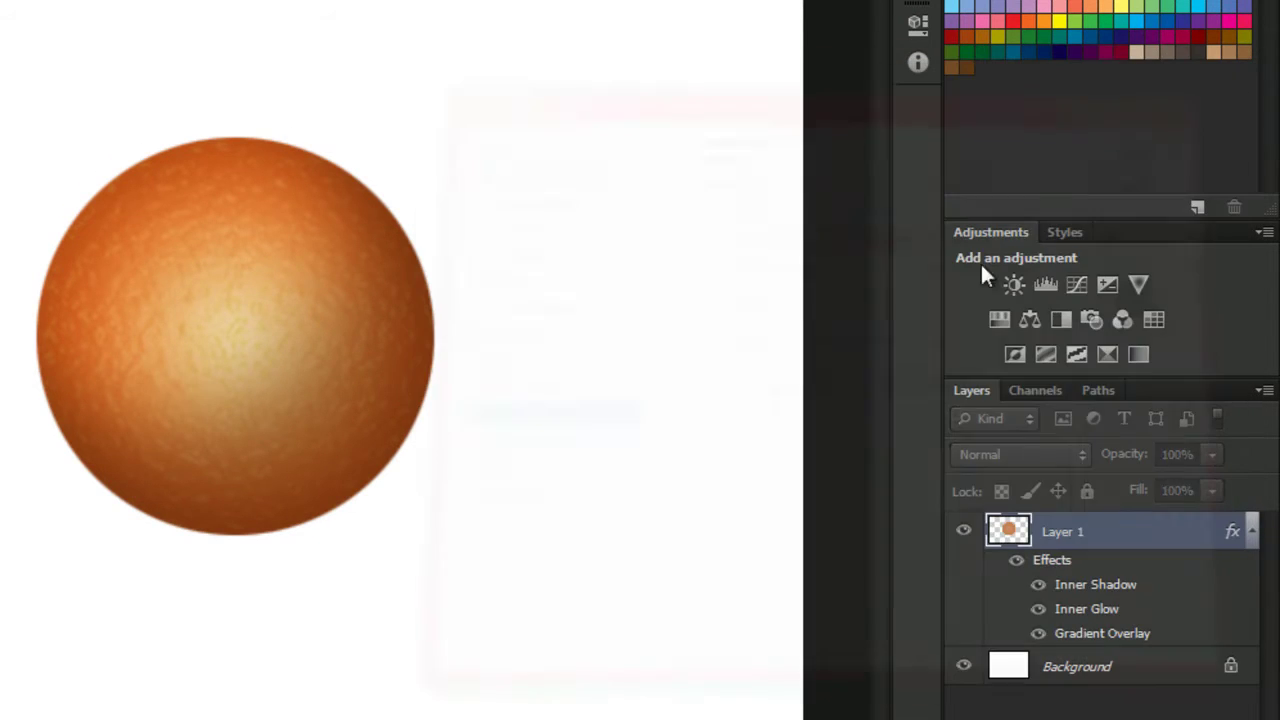
- Add a new layer, reset default colours, and set up a soft 7 px brush at 40% opacity
click(1250, 533)
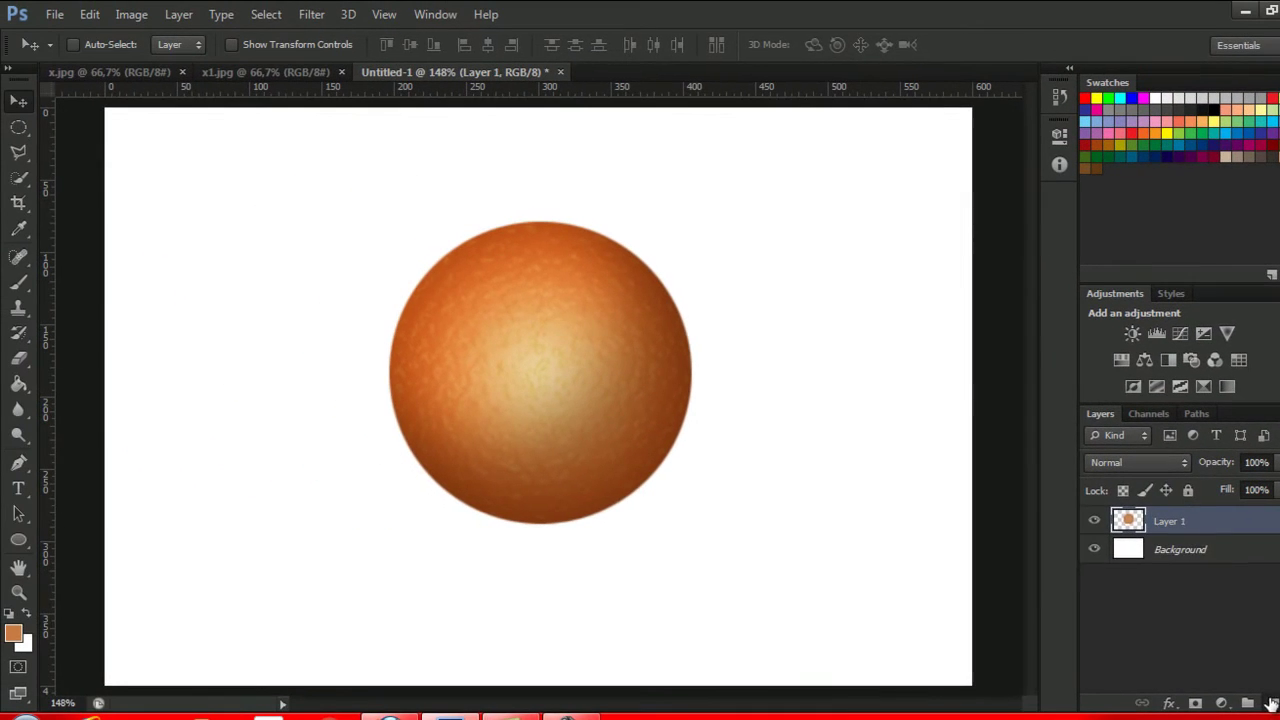
click(1270, 703)
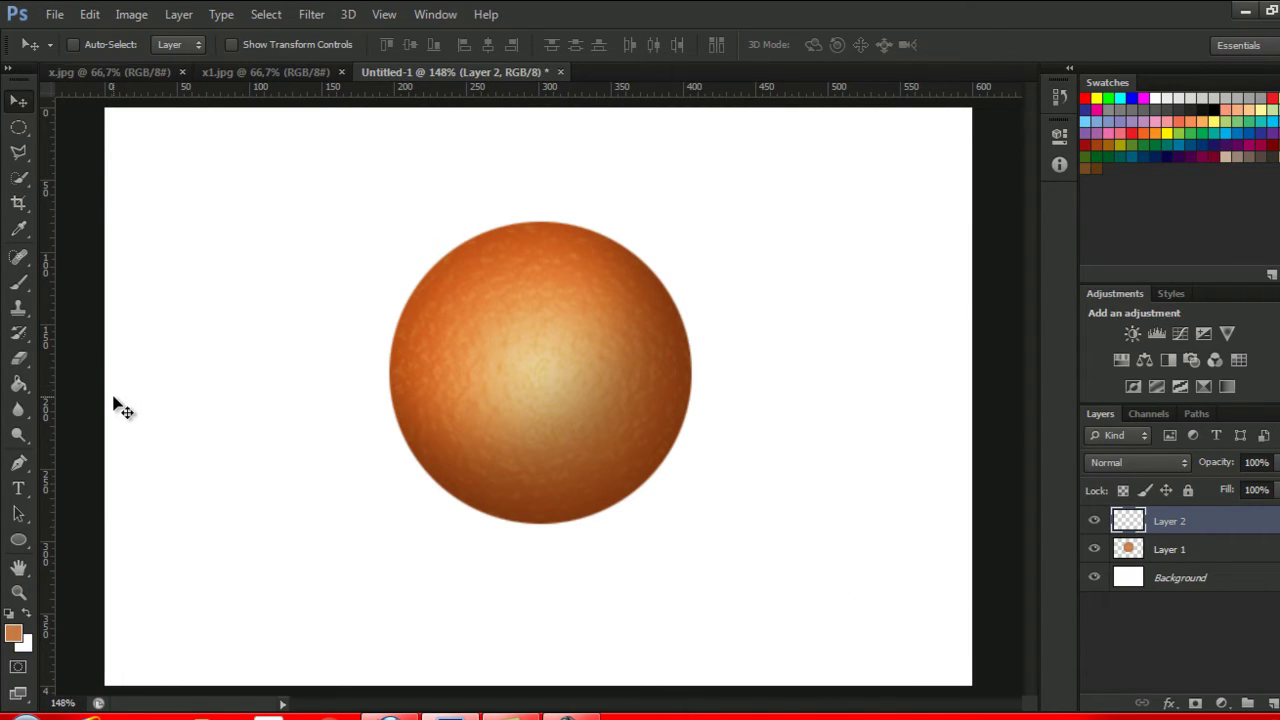
key(d)
click(31, 278)
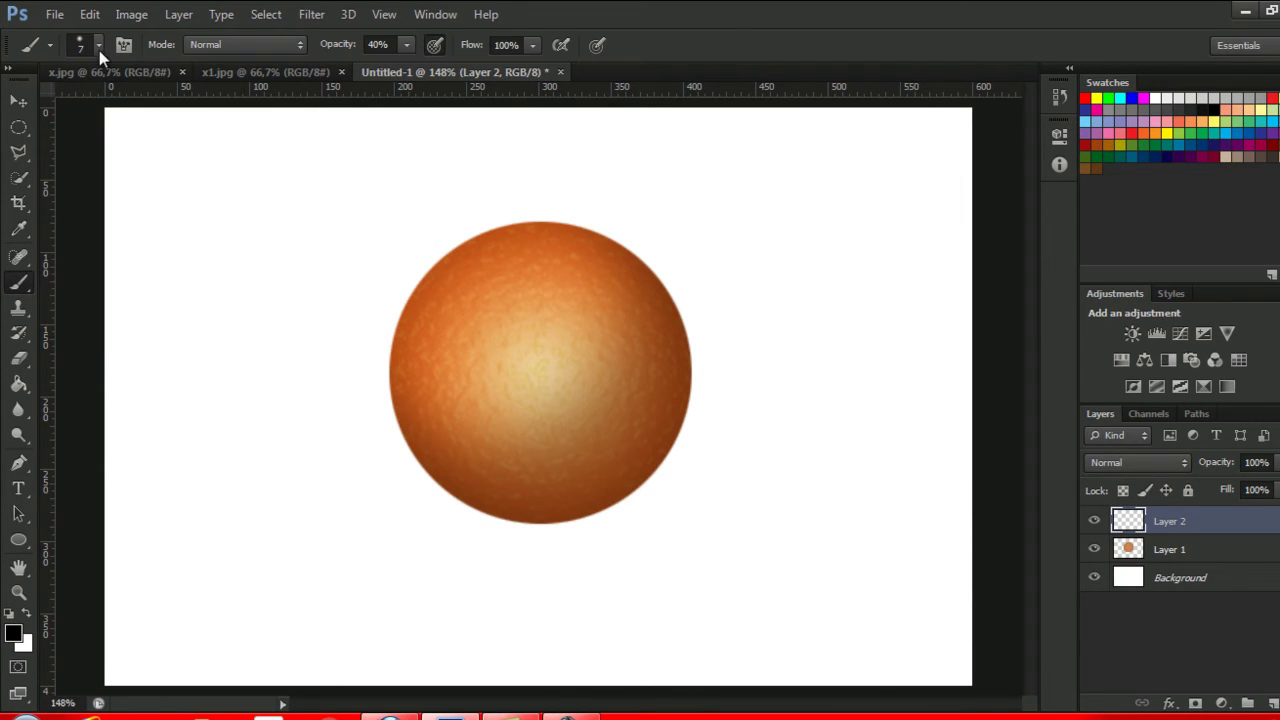
click(99, 47)
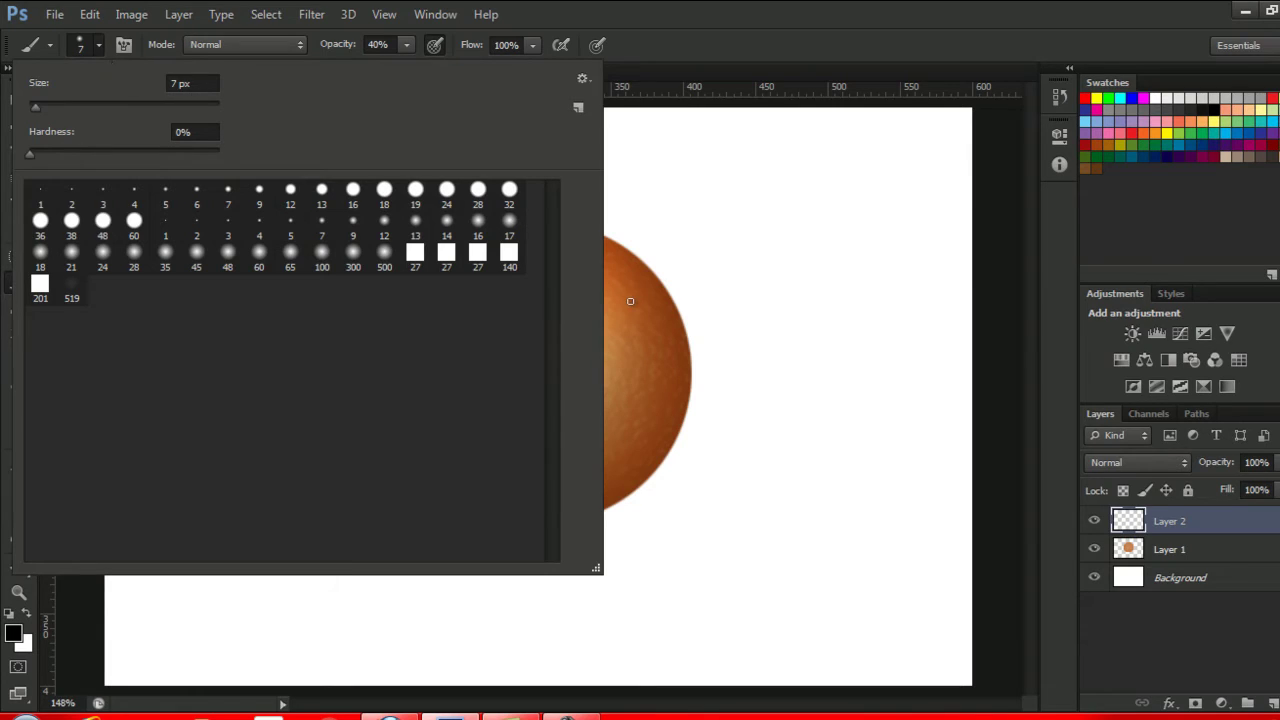
click(632, 9)
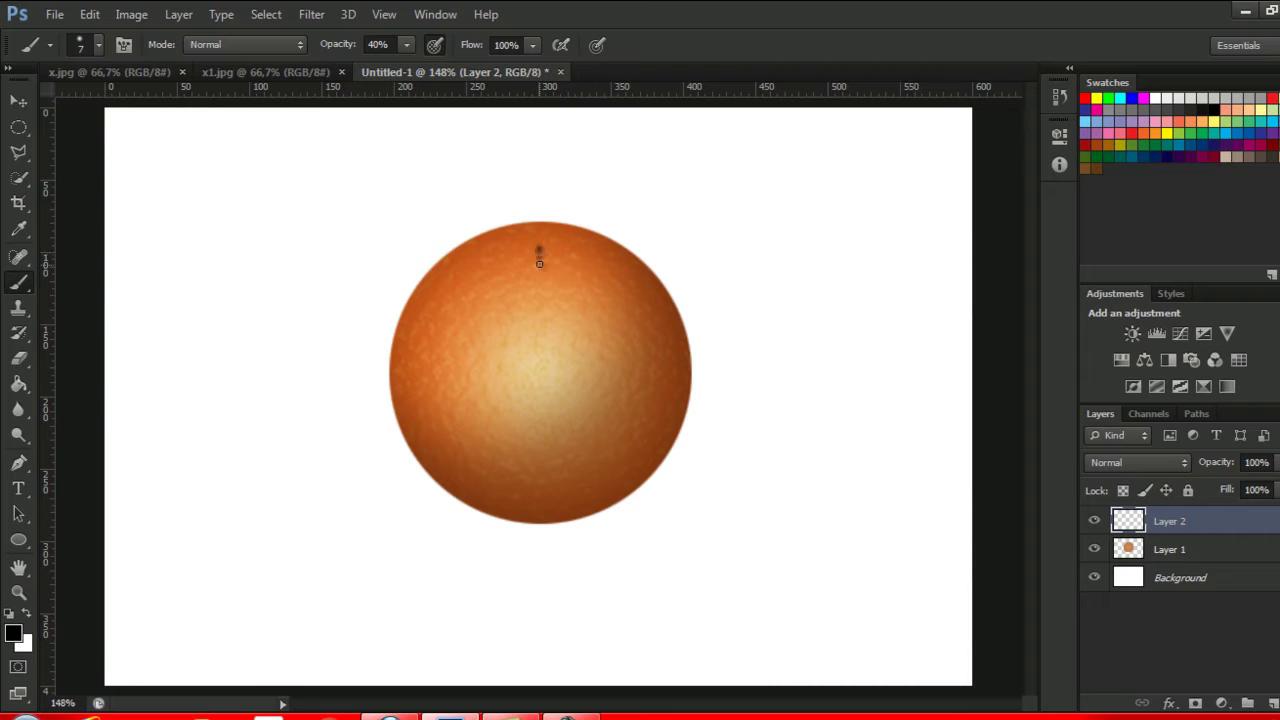
- Paint a small dark star-shaped stem mark near the top of the orange
drag(539, 271, 539, 285)
drag(518, 258, 558, 278)
click(561, 279)
click(561, 254)
mouse_move(537, 270)
mouse_down()
mouse_move(521, 284)
mouse_move(559, 254)
mouse_up()
click(124, 16)
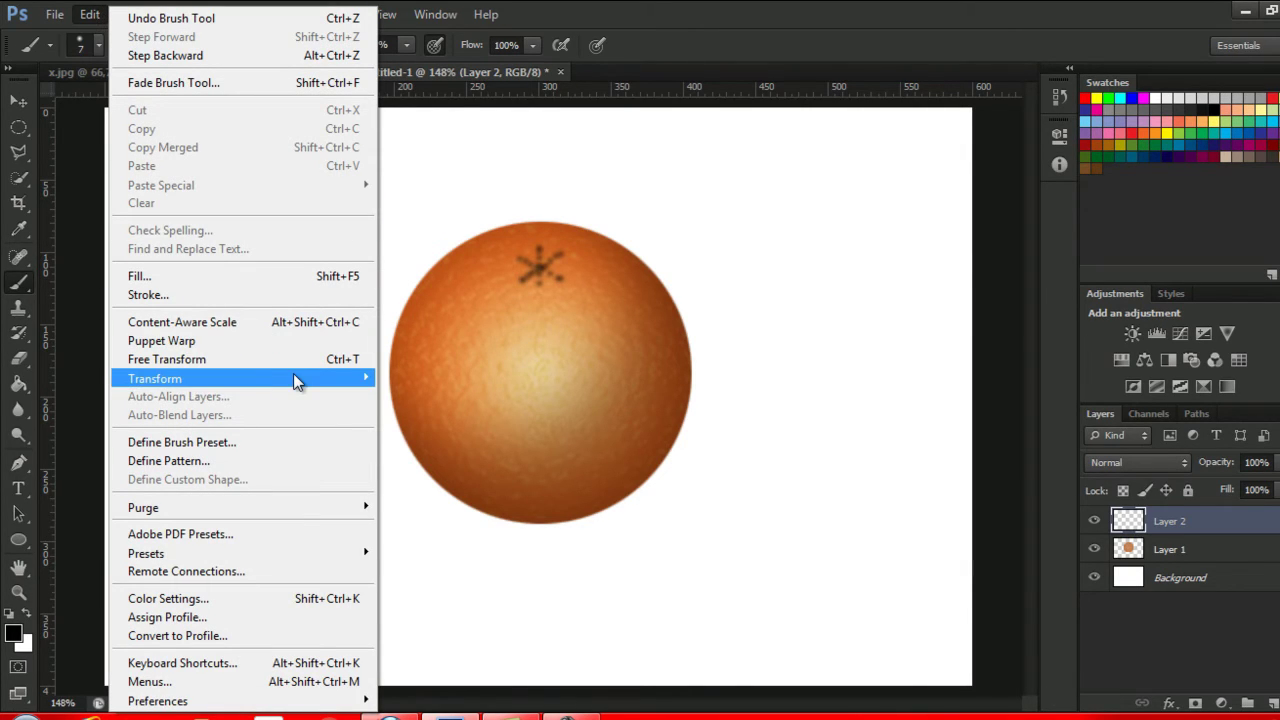
- Warp the stem mark into a tighter star whose arms curve over the orange's top, and commit it
mouse_move(240, 378)
click(441, 503)
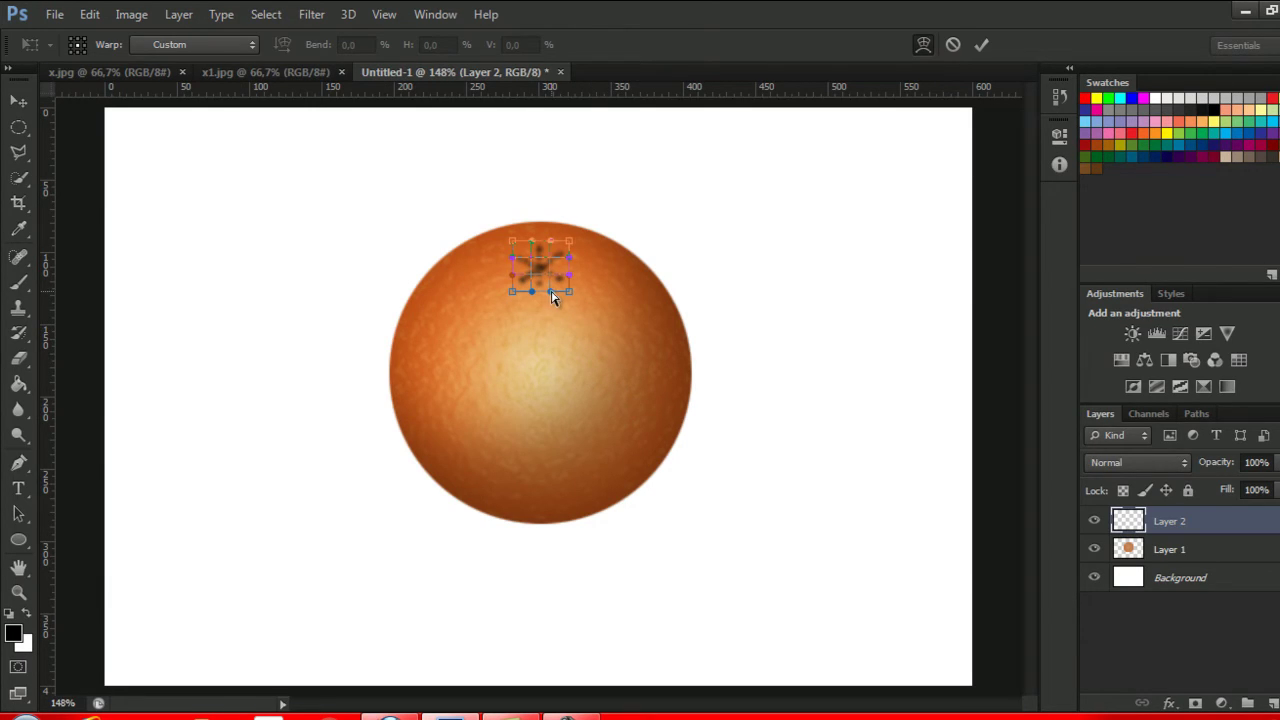
drag(551, 292, 537, 266)
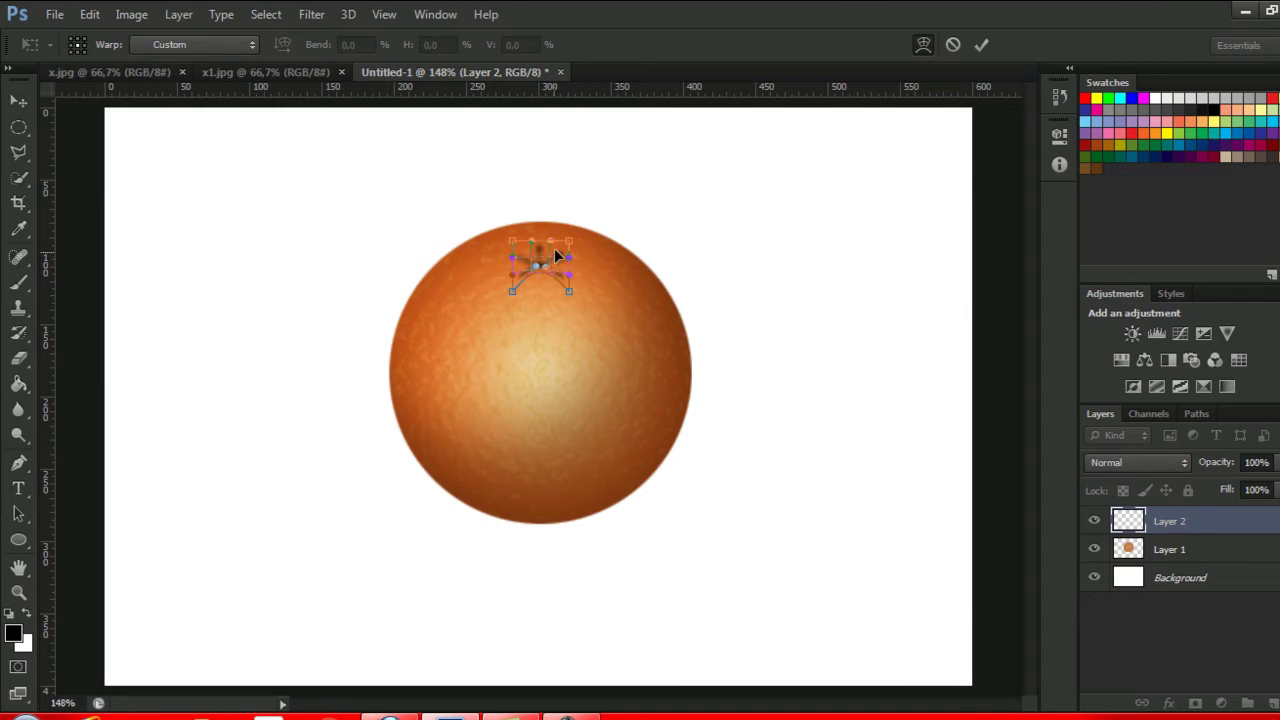
drag(550, 262, 533, 259)
drag(521, 276, 511, 264)
drag(570, 297, 560, 288)
drag(561, 289, 563, 244)
click(975, 50)
key(b)
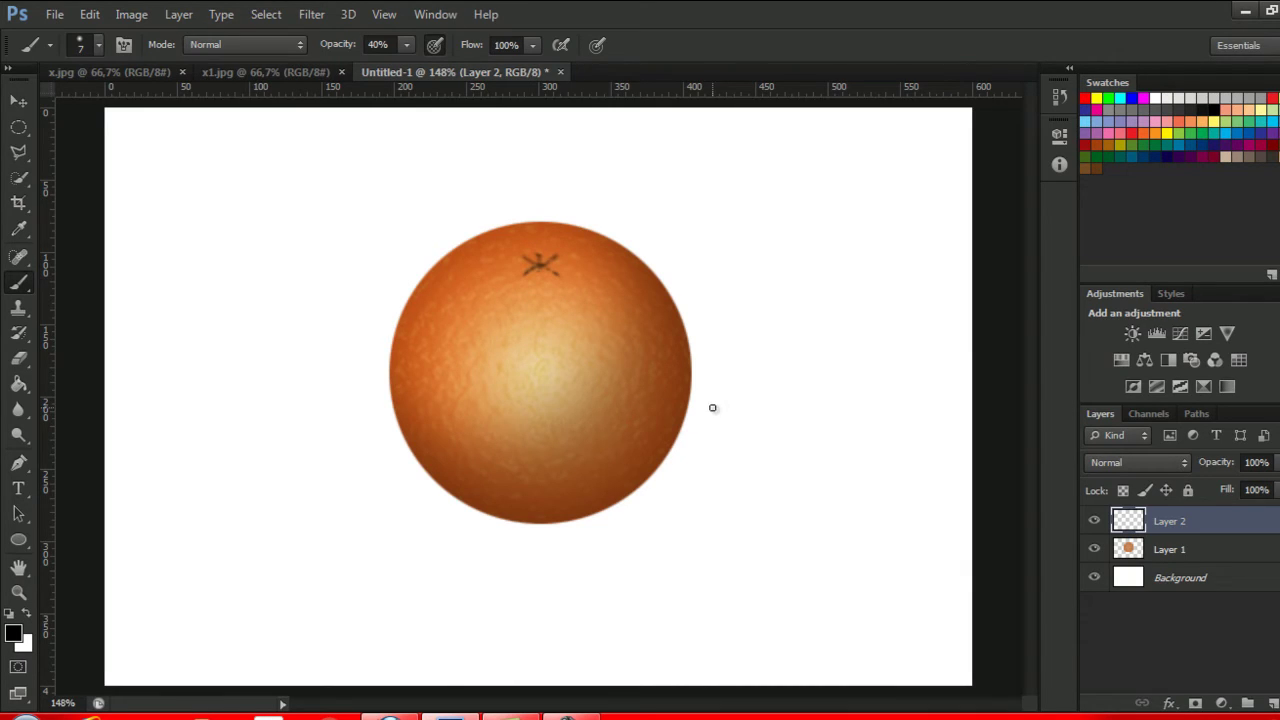
- Nudge the stem mark slightly up and set Layer 2's blend mode to Overlay
key(v)
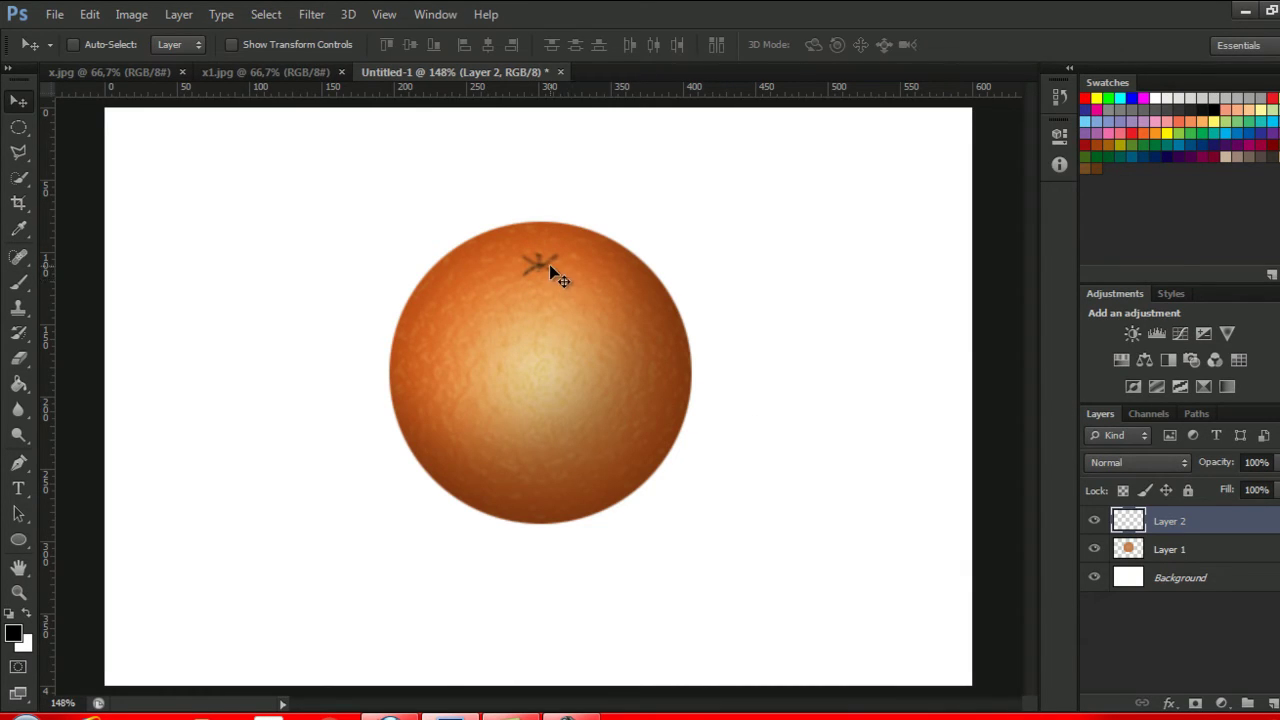
drag(549, 264, 549, 257)
click(1182, 464)
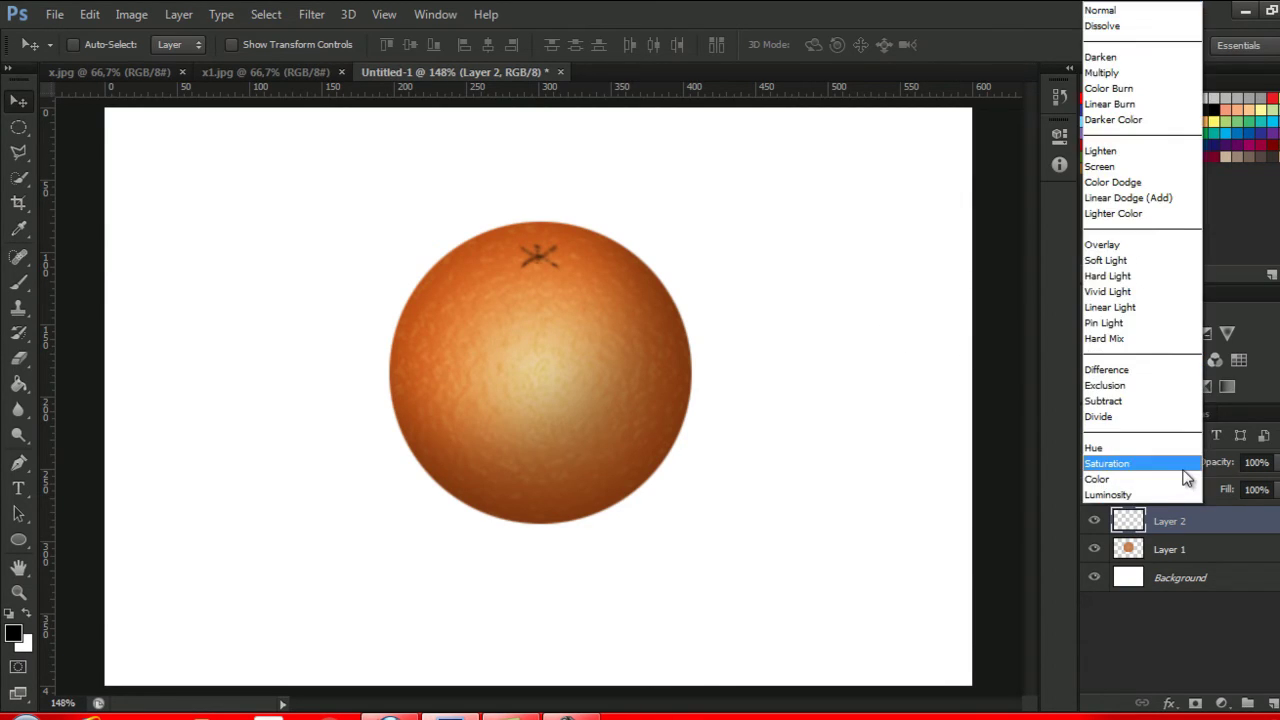
click(1140, 245)
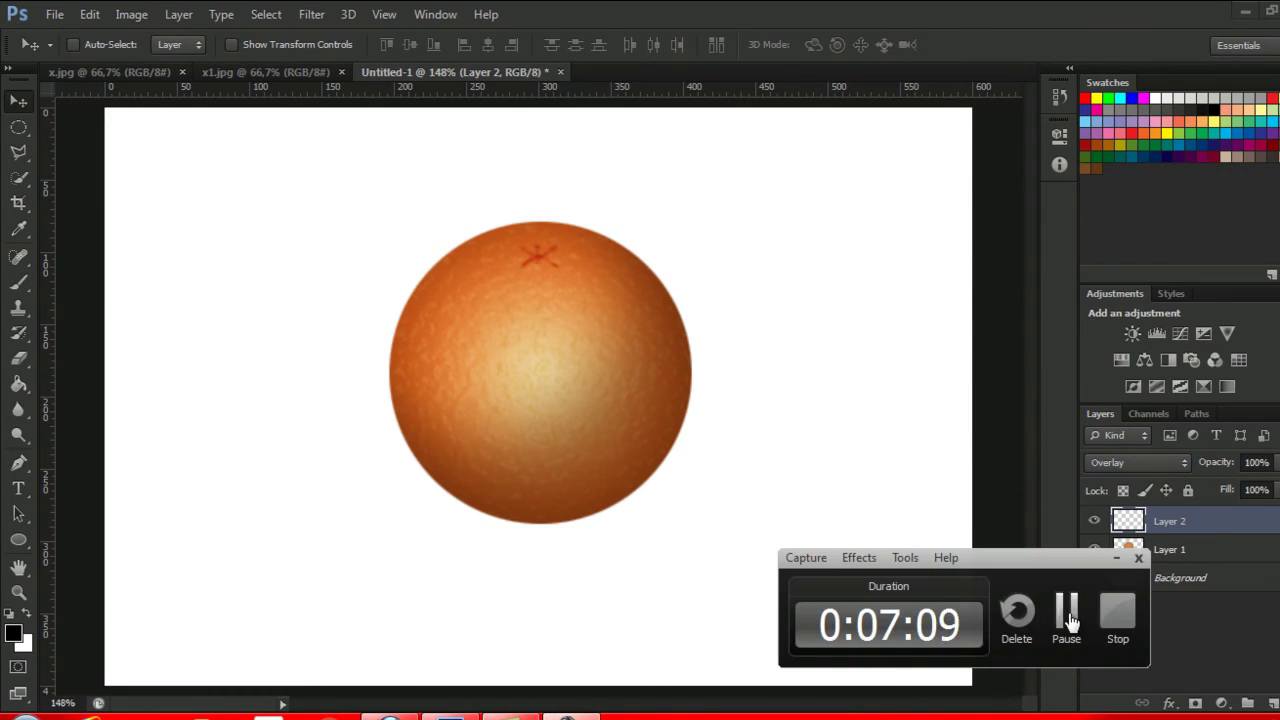
- Switch to the Burn tool with a 7 px brush
key(o)
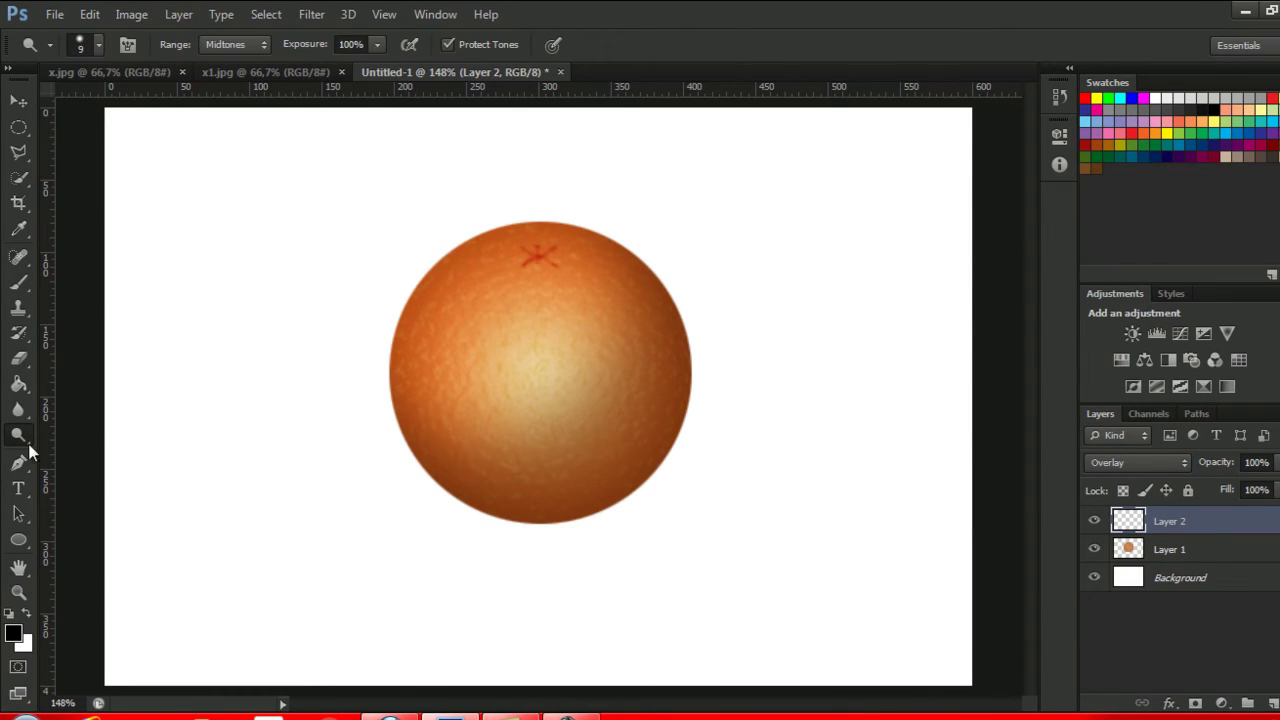
right_click(23, 437)
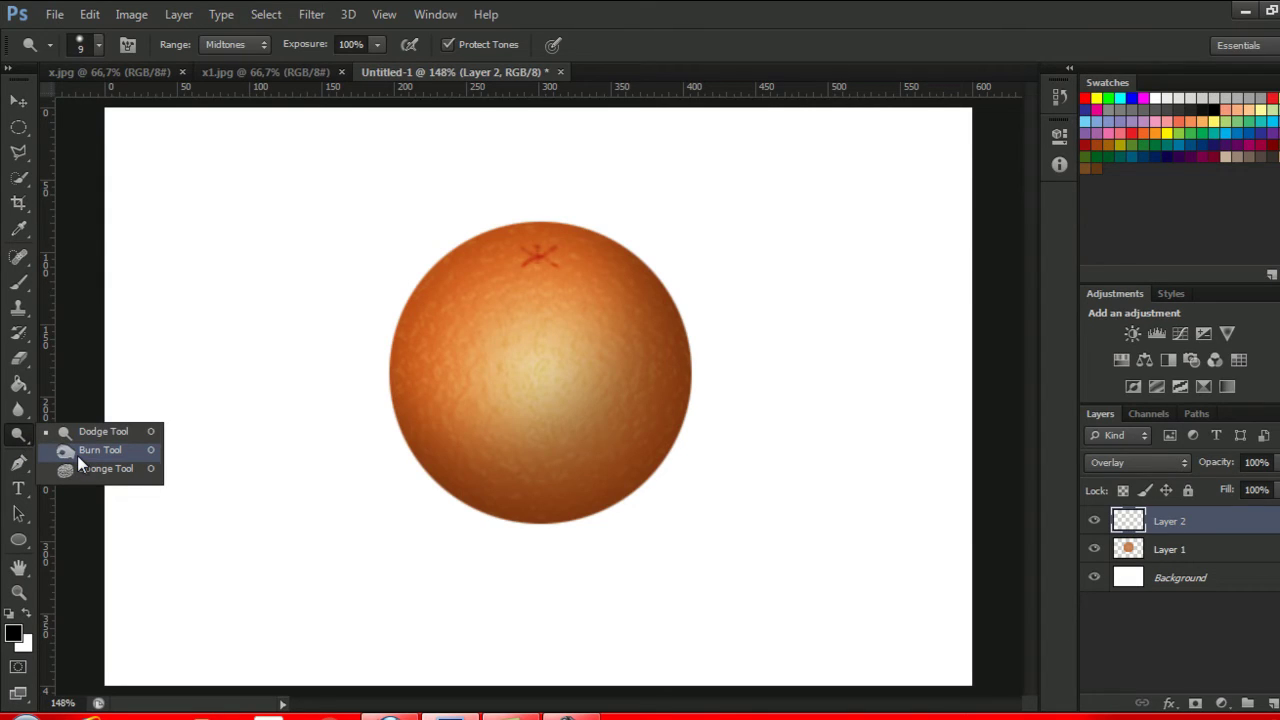
click(80, 451)
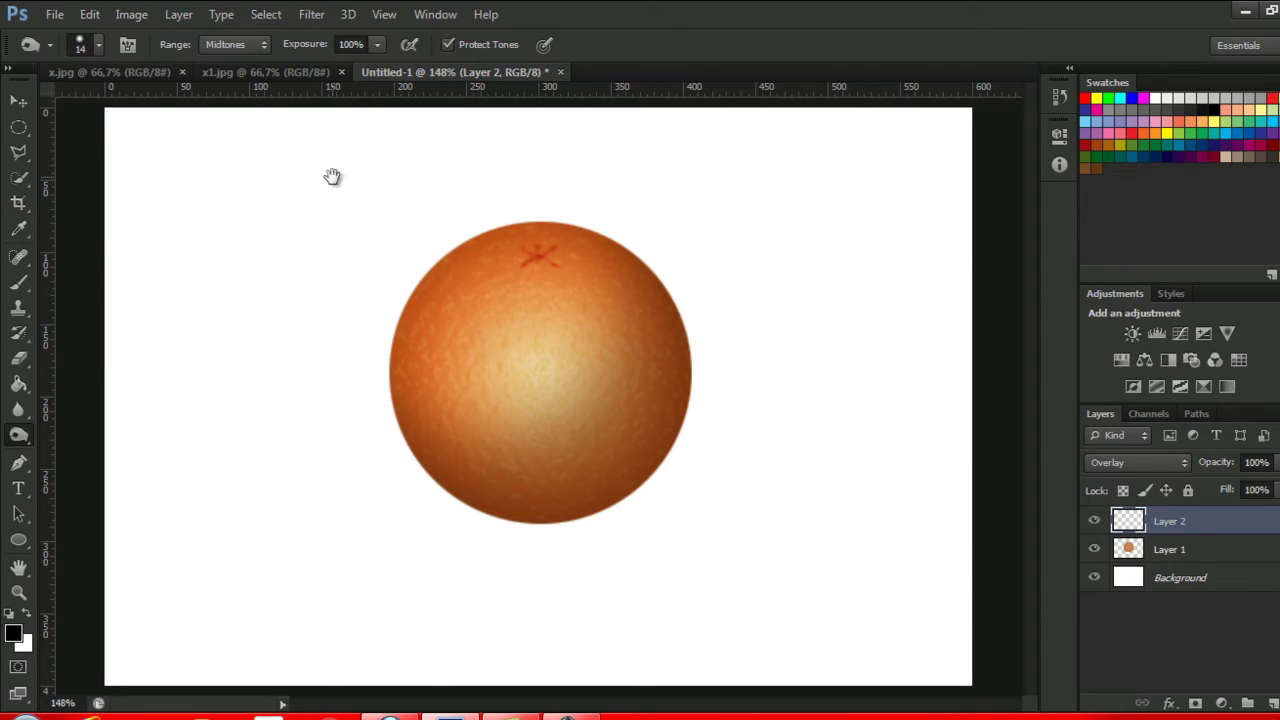
click(99, 44)
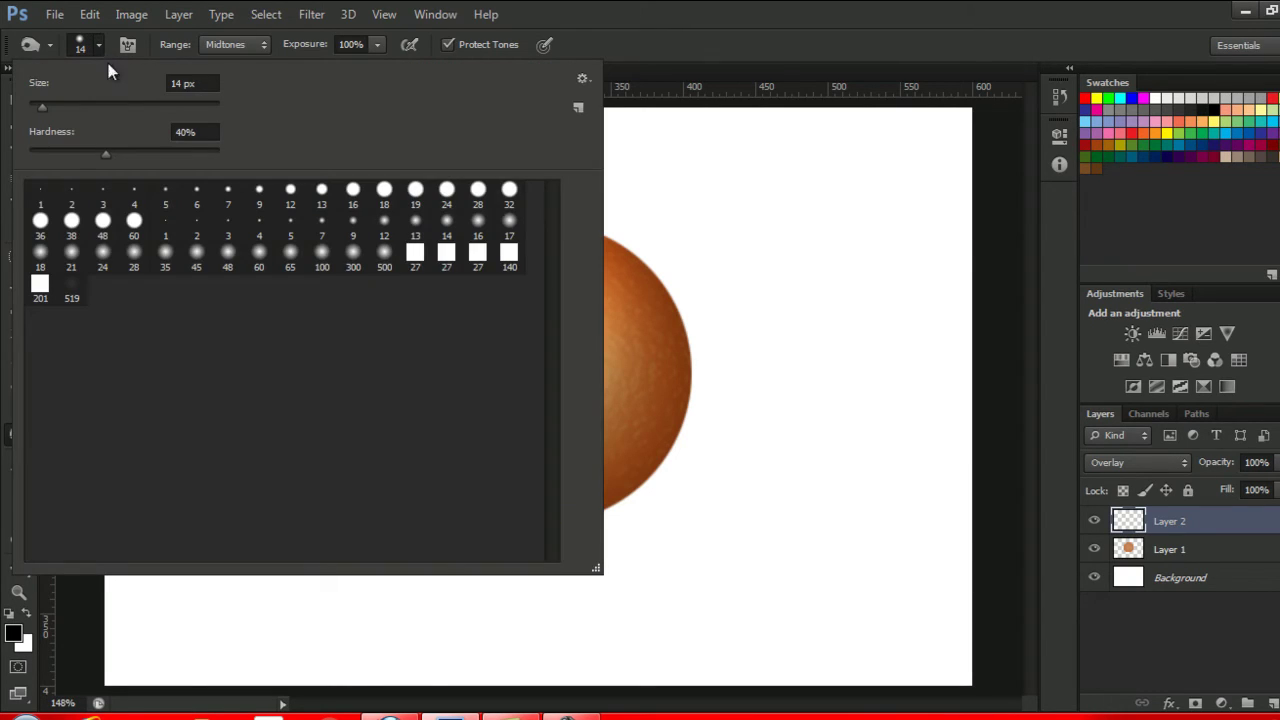
drag(38, 109, 35, 108)
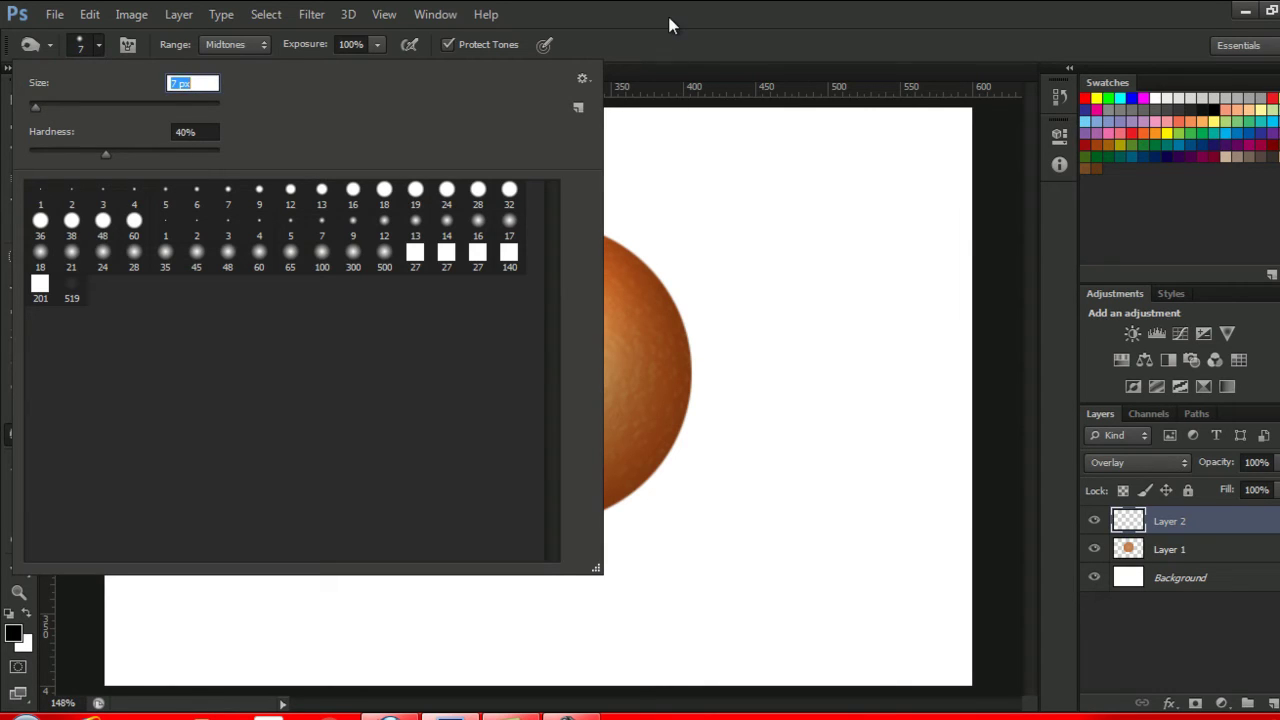
key(Return)
- Burn the stem mark and its arms to darken them
drag(536, 256, 538, 260)
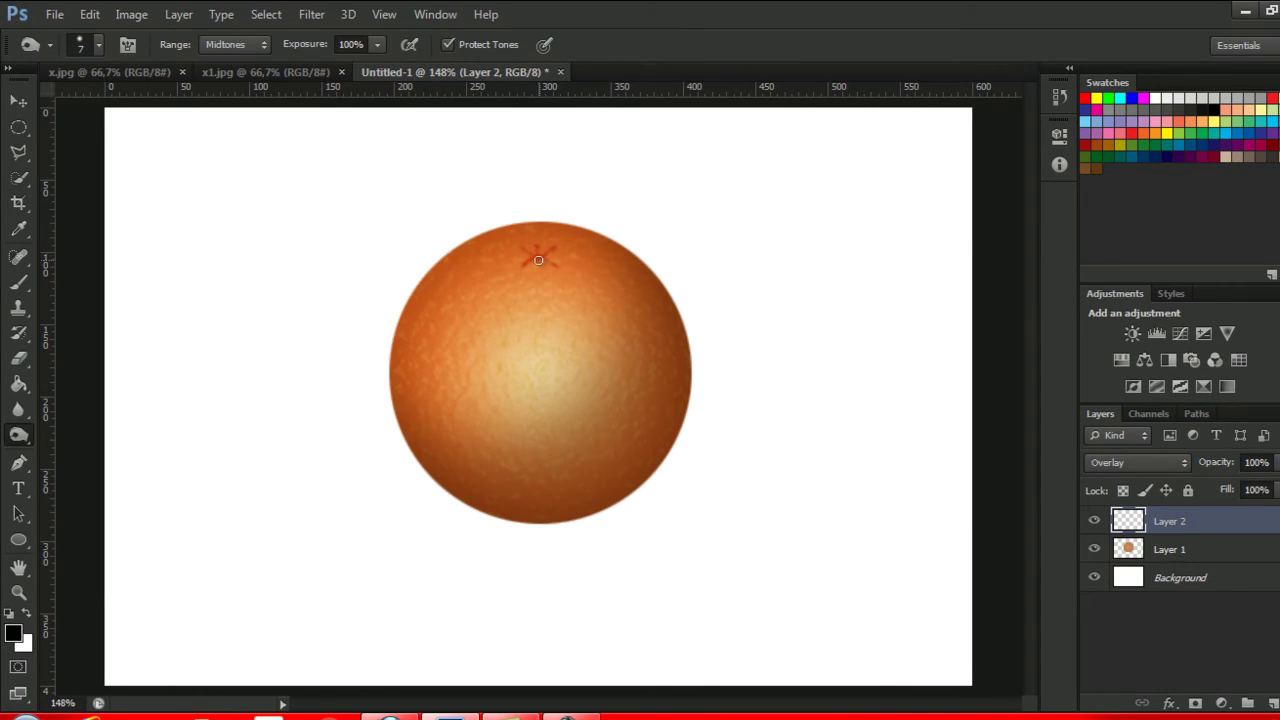
click(537, 256)
click(539, 257)
drag(536, 258, 530, 252)
click(536, 258)
- Lighten parts of the stem mark with Dodge, with Layer 2 set to Normal blending
right_click(18, 434)
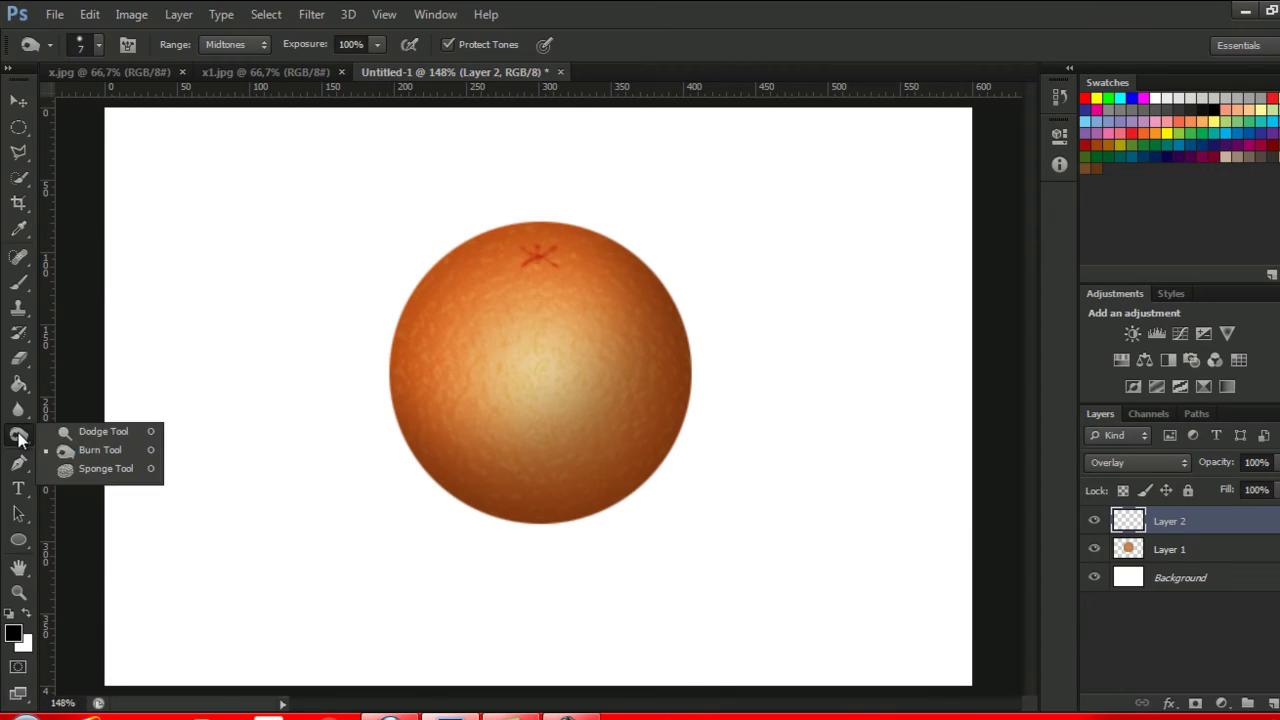
click(97, 434)
drag(536, 256, 530, 267)
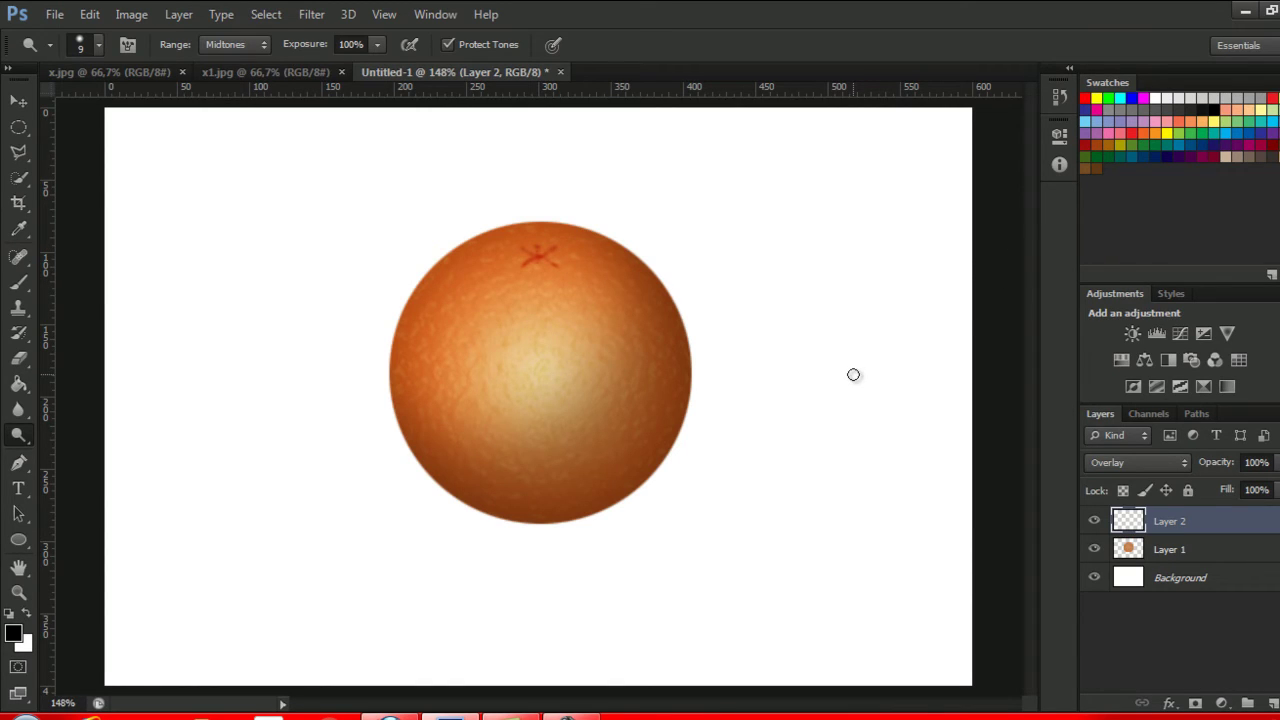
click(1183, 465)
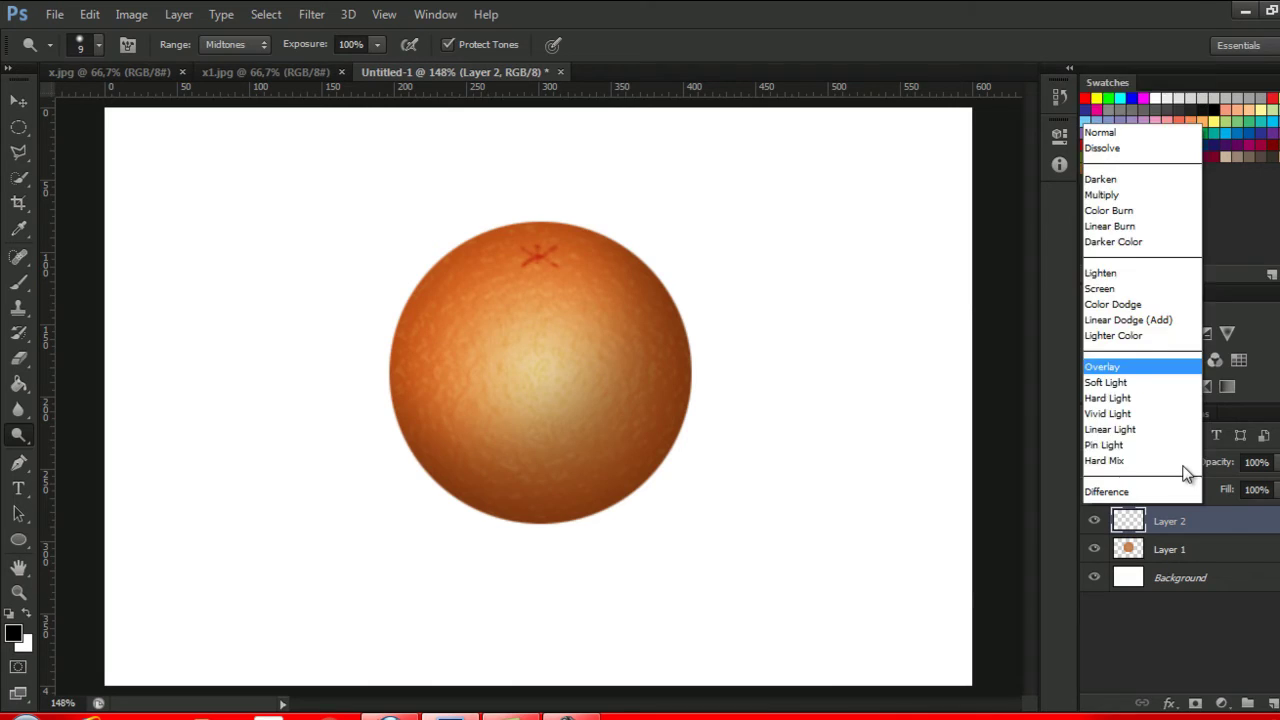
click(1100, 12)
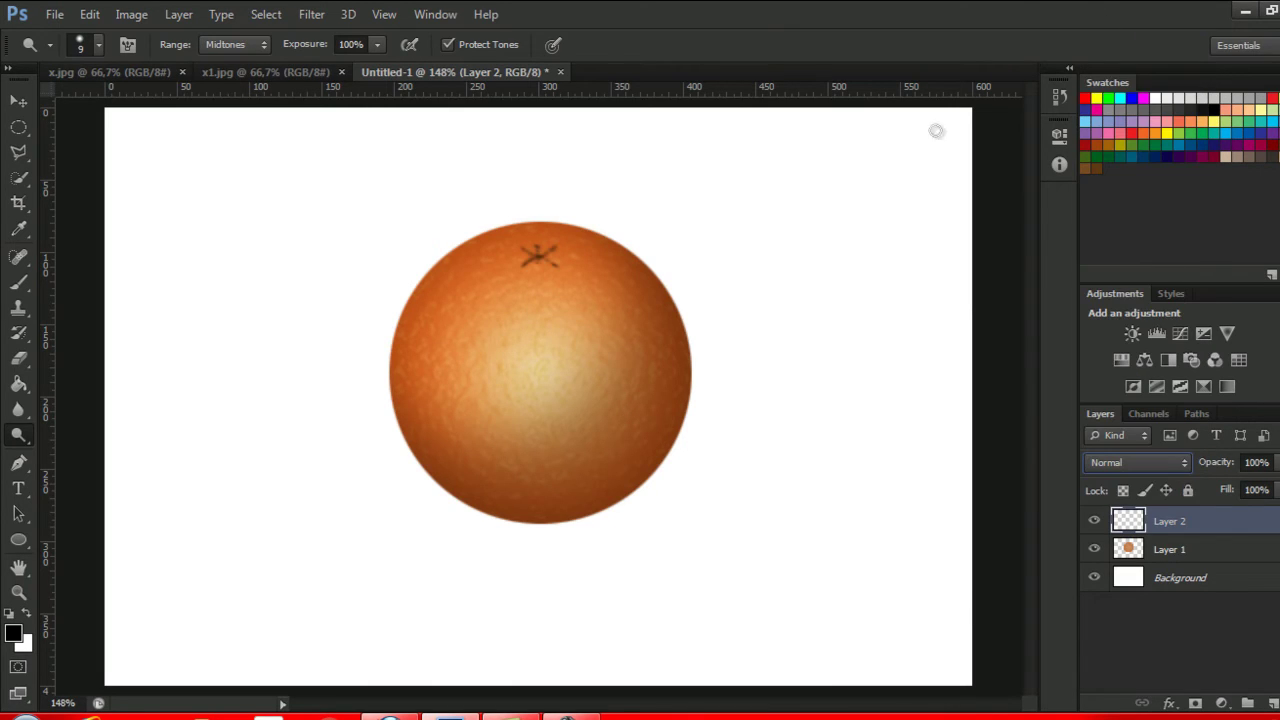
mouse_move(545, 263)
mouse_down()
mouse_move(533, 261)
mouse_move(555, 260)
mouse_up()
- Burn the stem mark again along its arms to darken it
right_click(28, 438)
click(70, 451)
drag(521, 264, 551, 260)
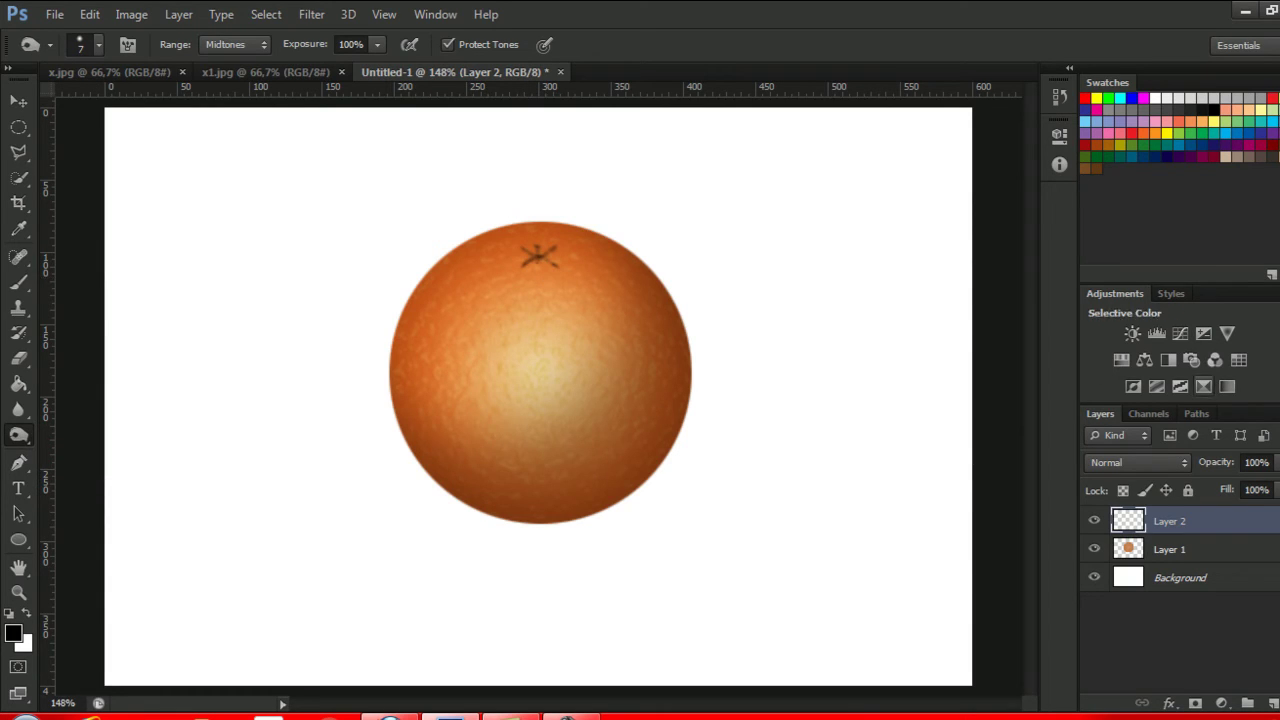
- Add an empty Layer 3 and set Layer 2 back to Overlay blending
click(1272, 704)
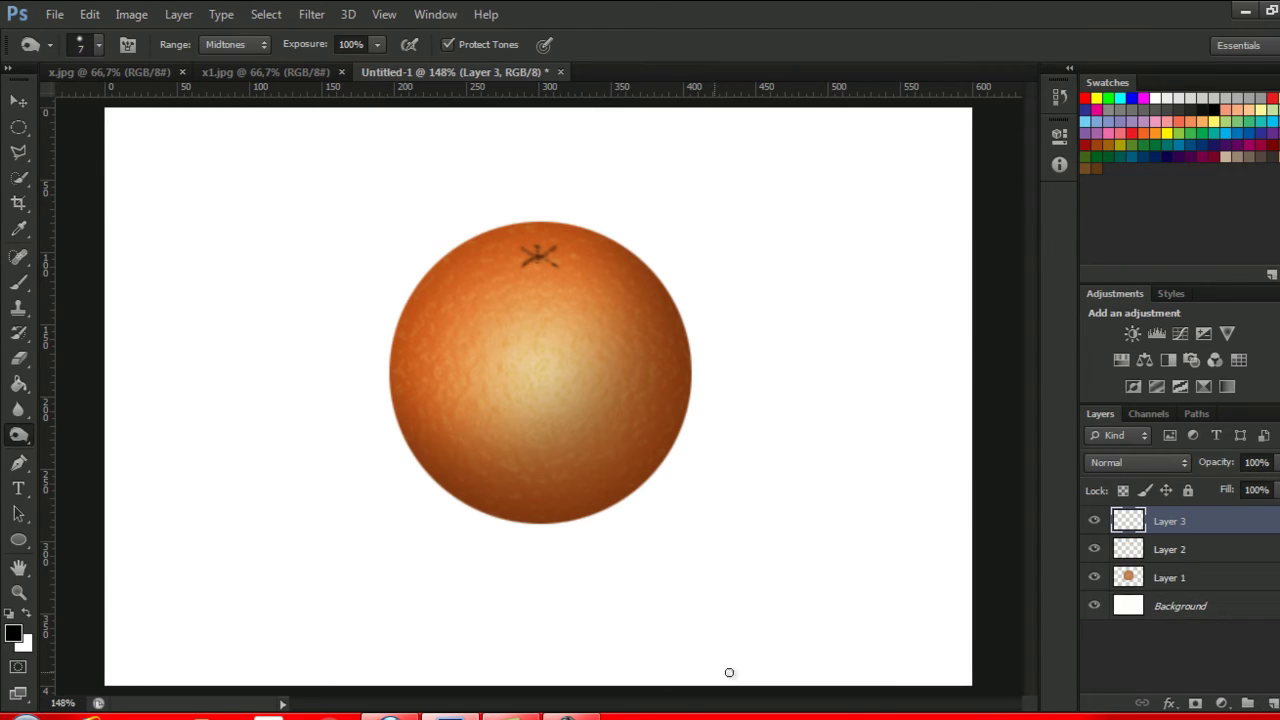
click(1184, 560)
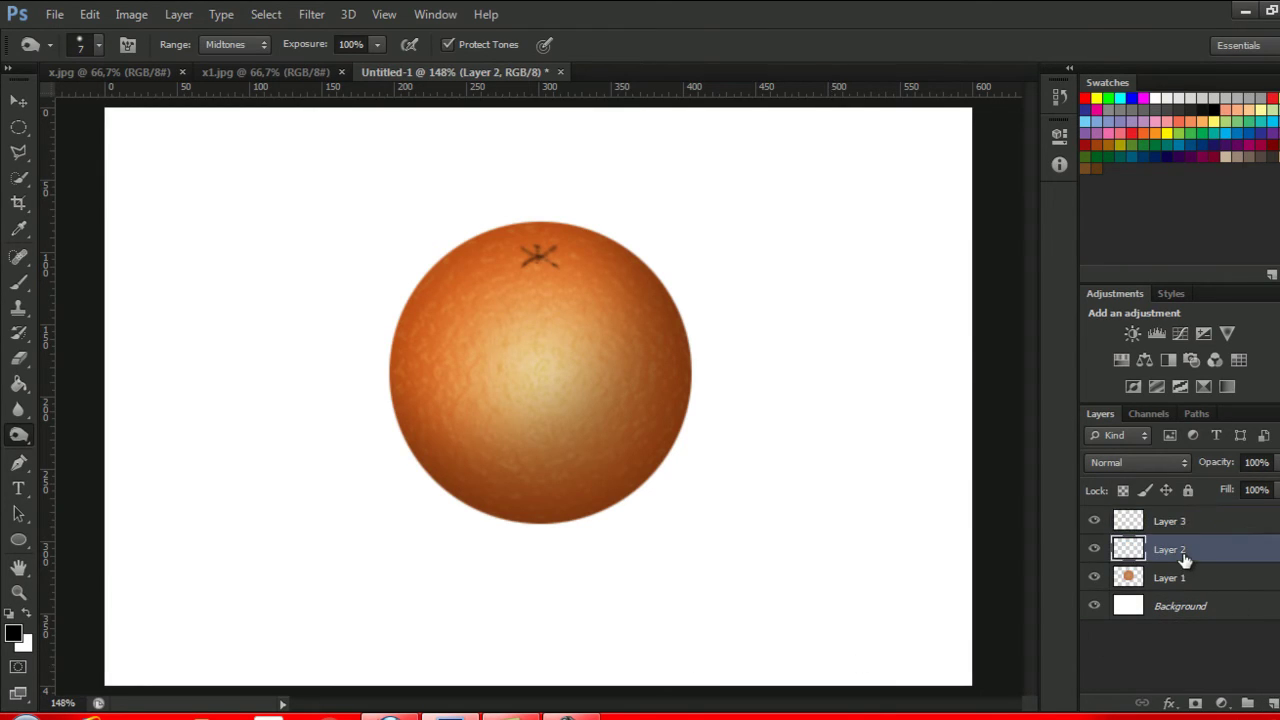
click(1169, 464)
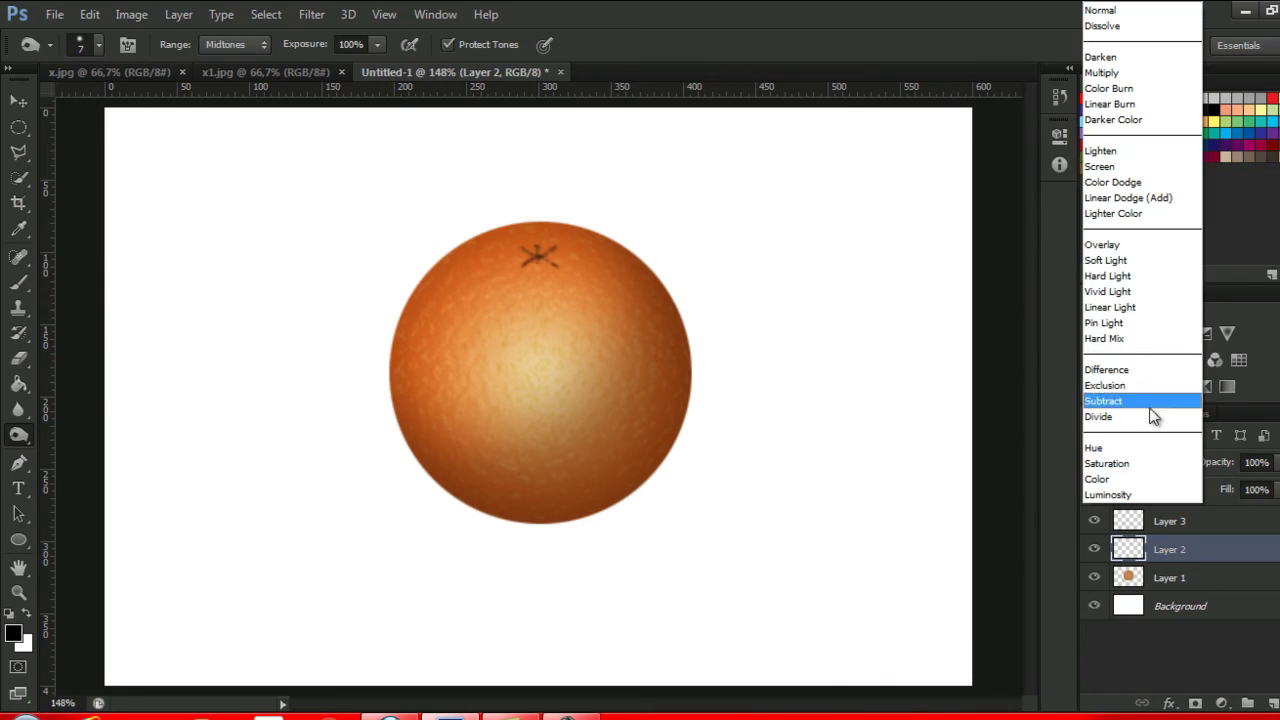
click(1103, 245)
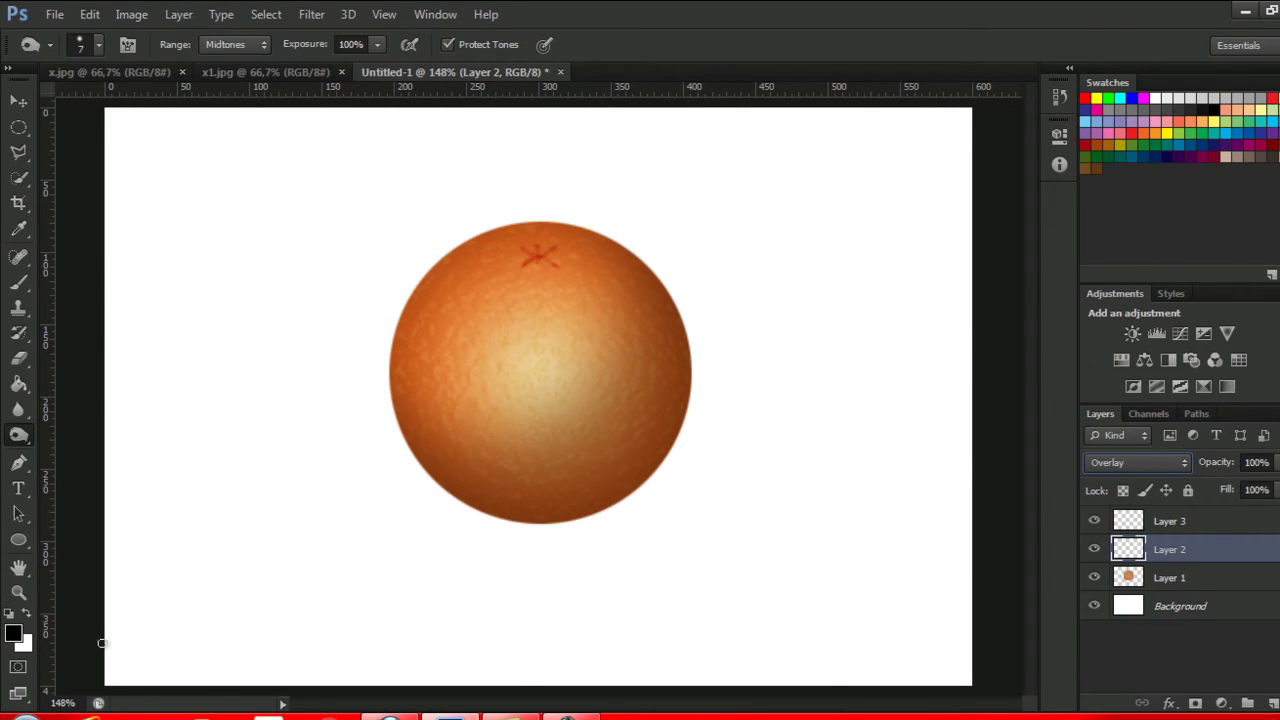
click(18, 540)
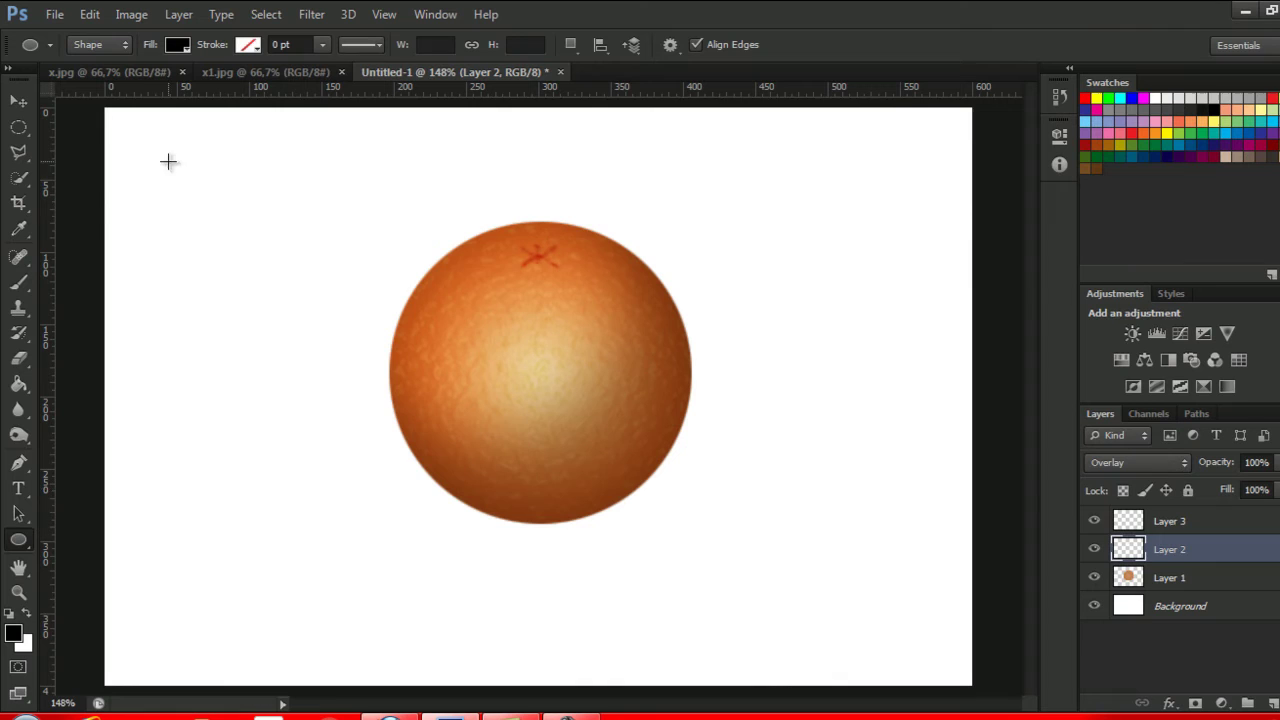
- Draw a flat light-grey ellipse below the orange as its shadow
click(13, 633)
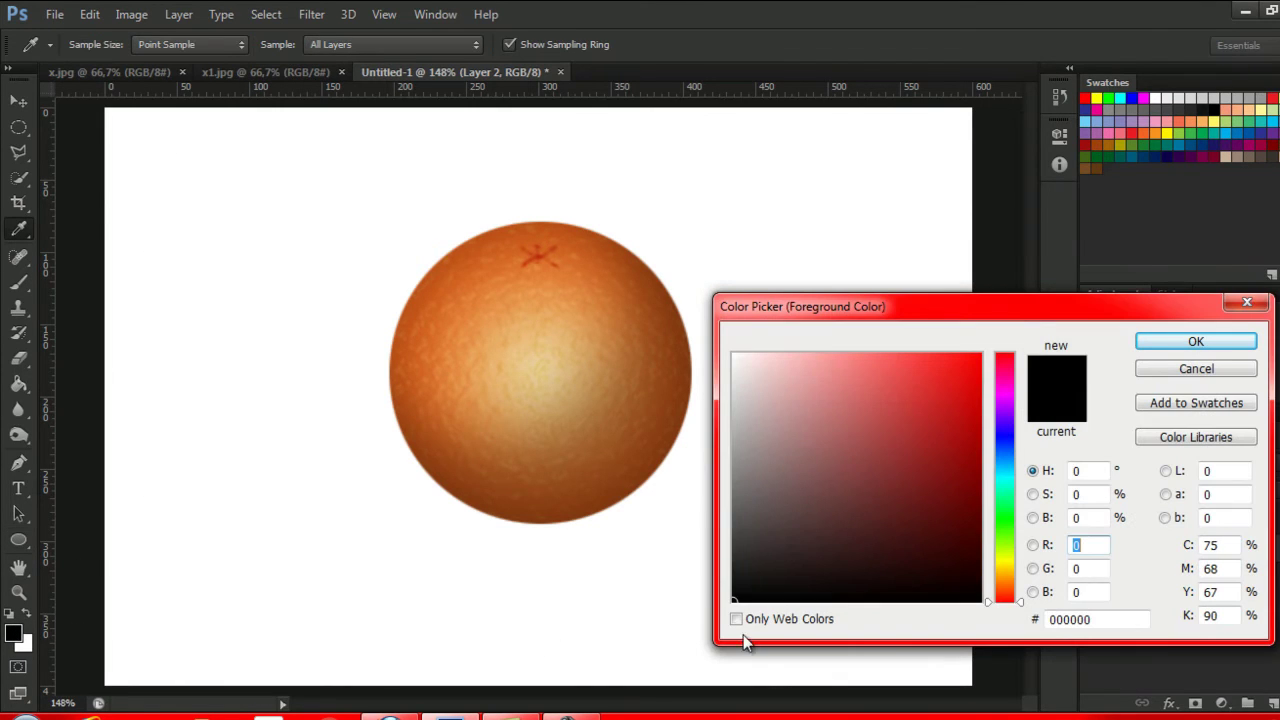
drag(747, 516, 733, 418)
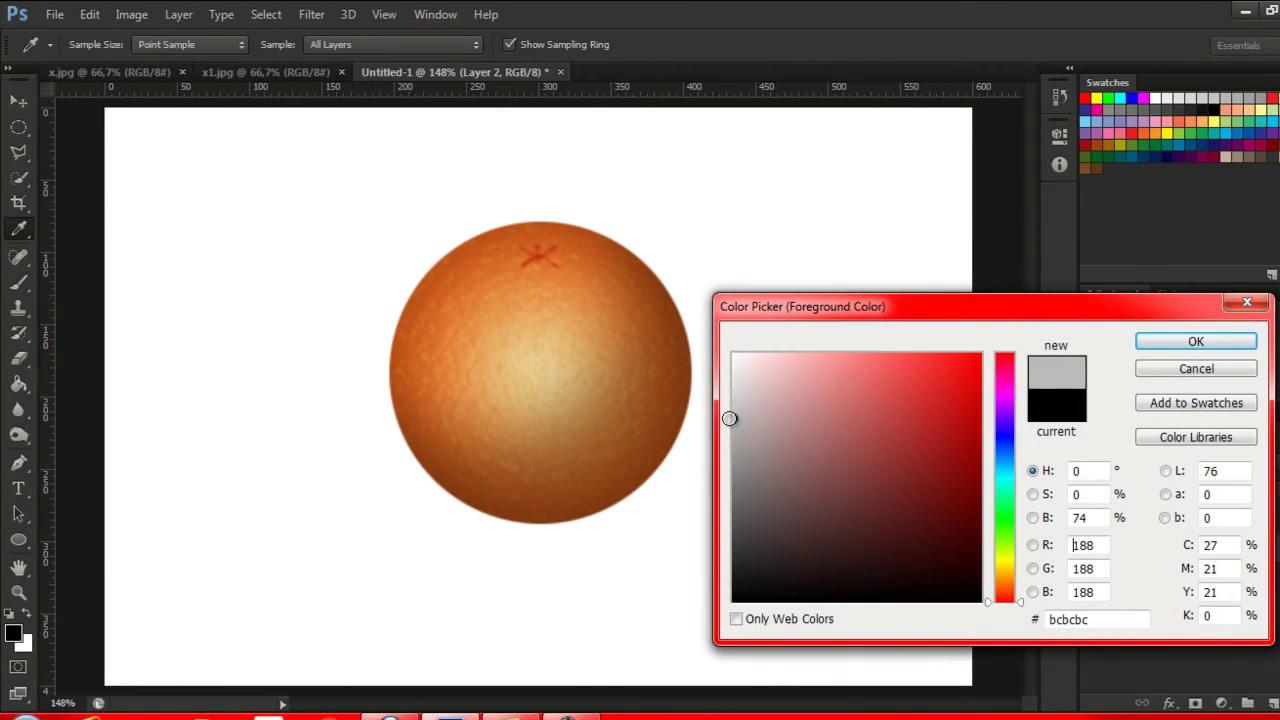
click(1197, 343)
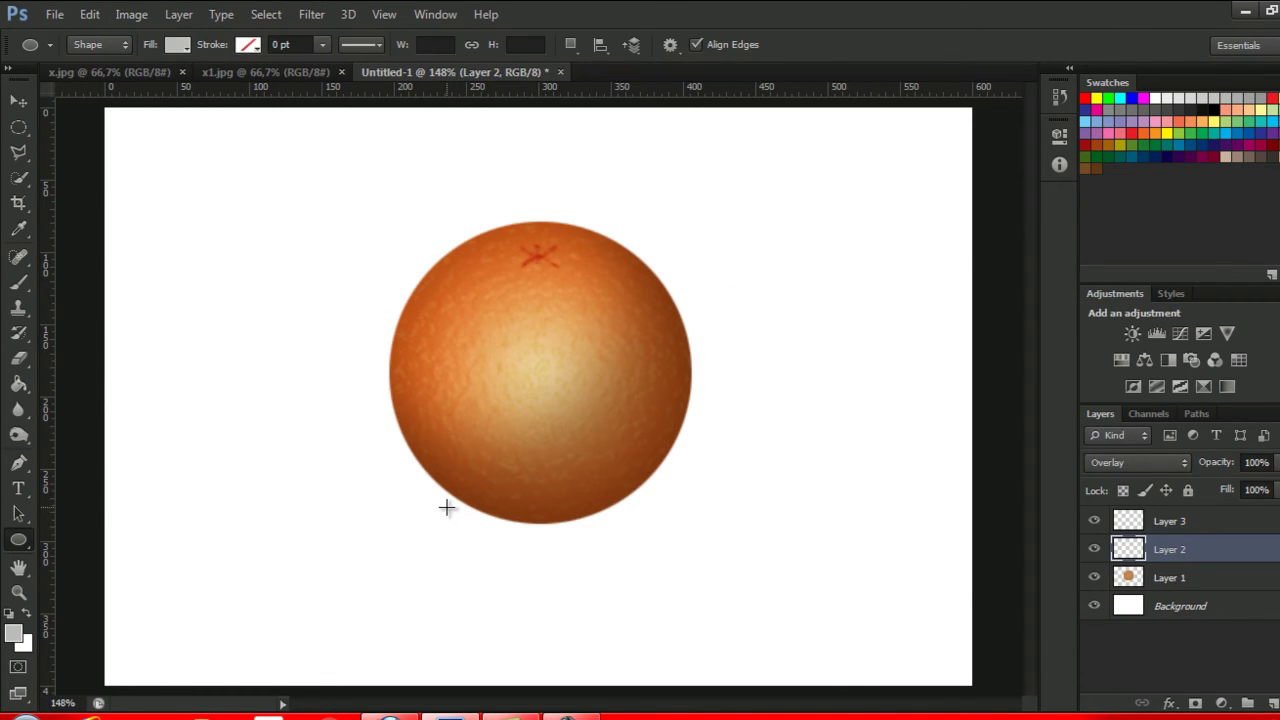
drag(446, 508, 655, 544)
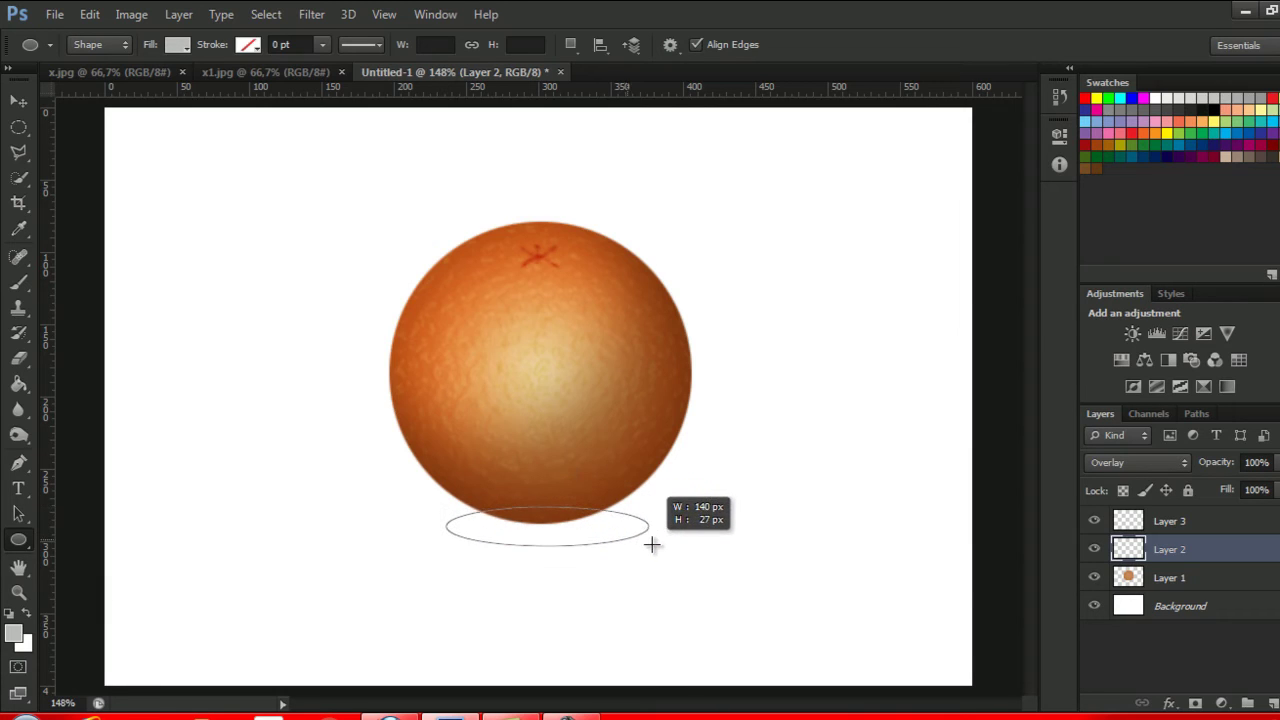
drag(655, 544, 655, 544)
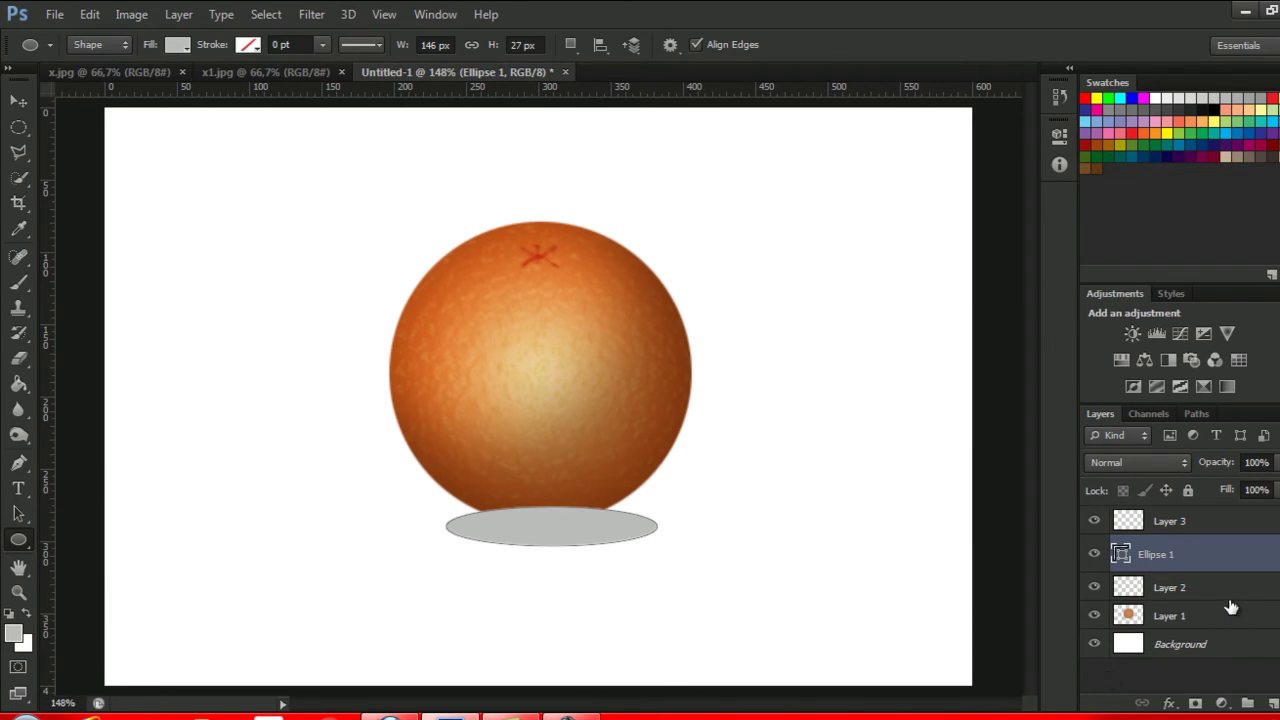
- Place Ellipse 1 just above Background and shift the shadow left and slightly up
drag(1226, 555, 1238, 627)
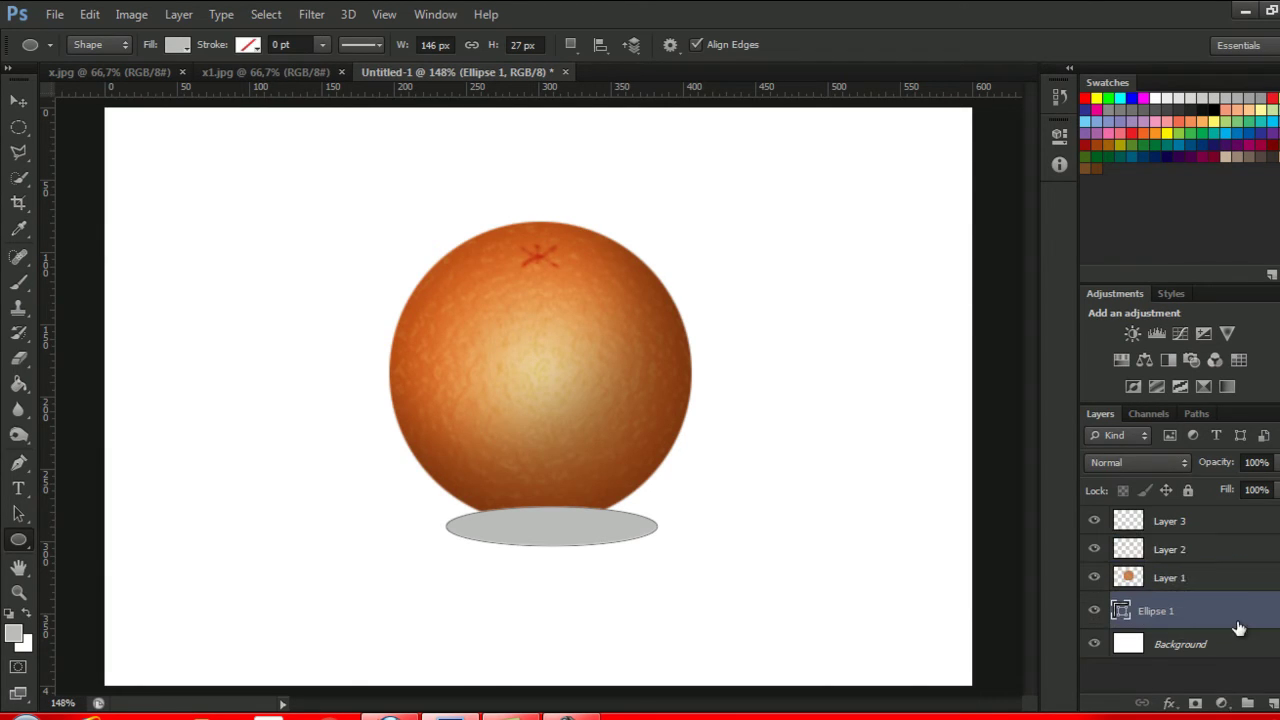
key(v)
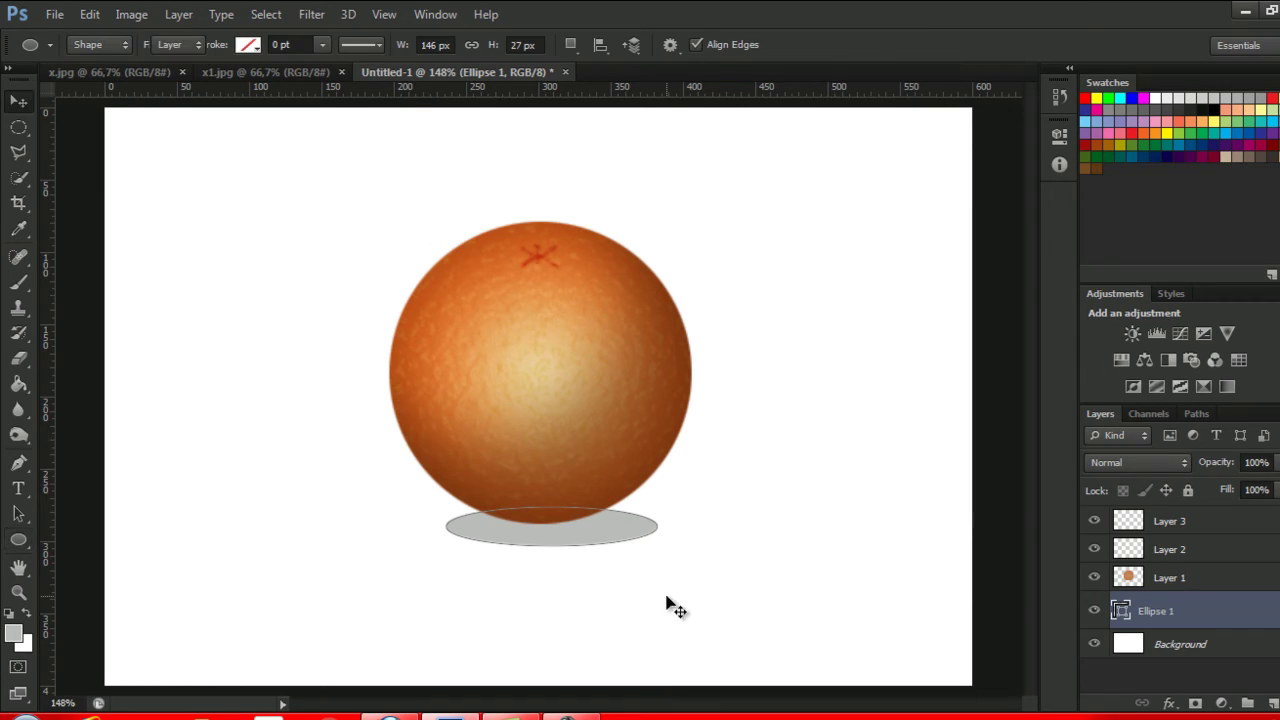
drag(621, 532, 602, 527)
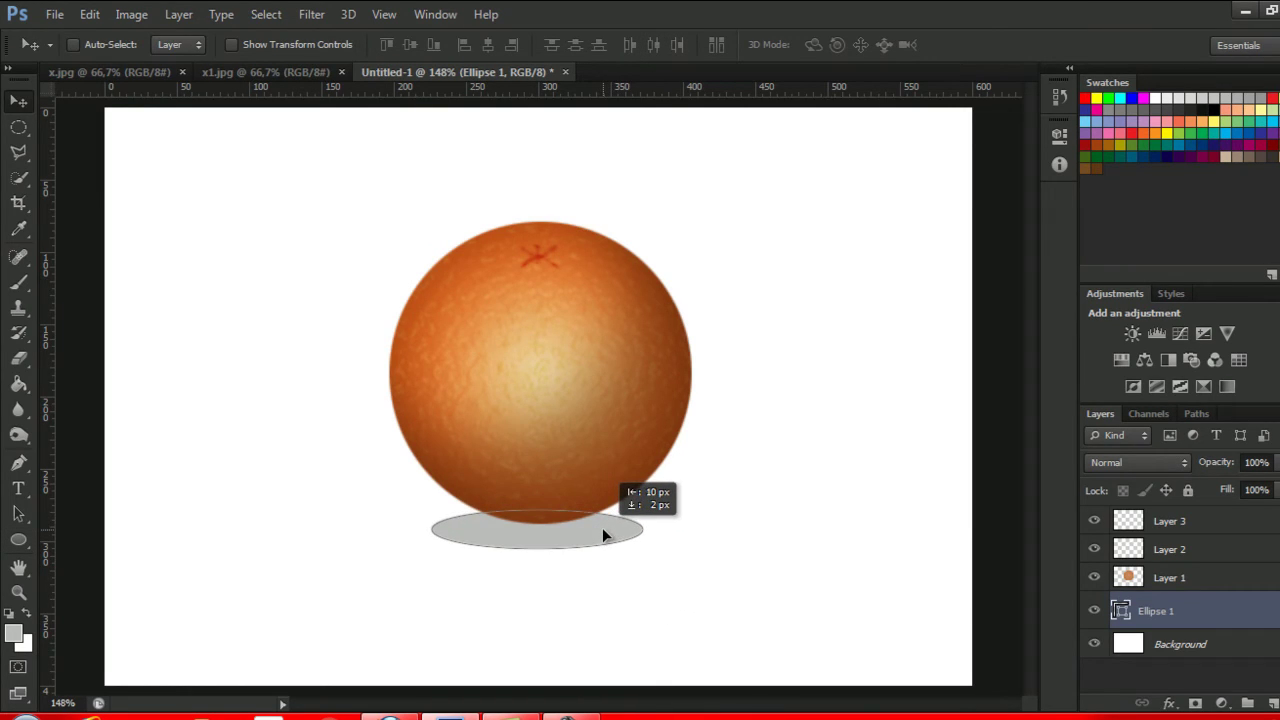
drag(602, 535, 602, 533)
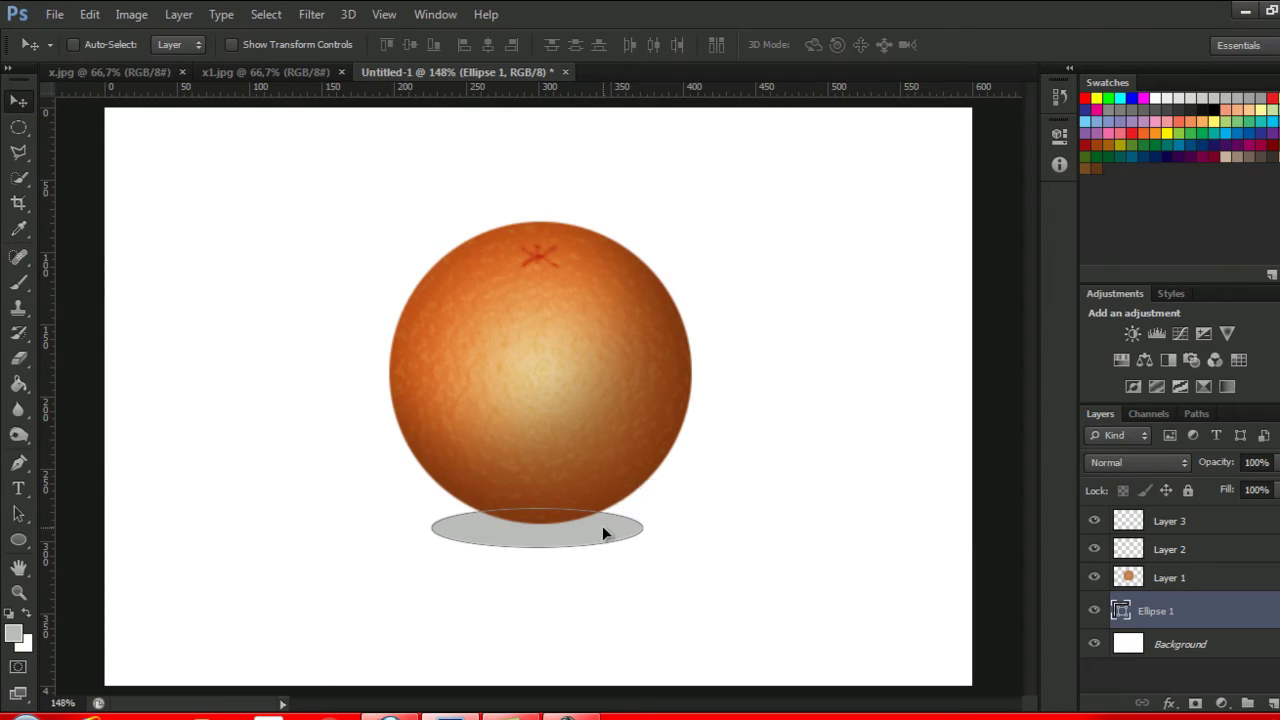
- Lower the Ellipse 1 shadow layer's opacity to 60%
click(1137, 647)
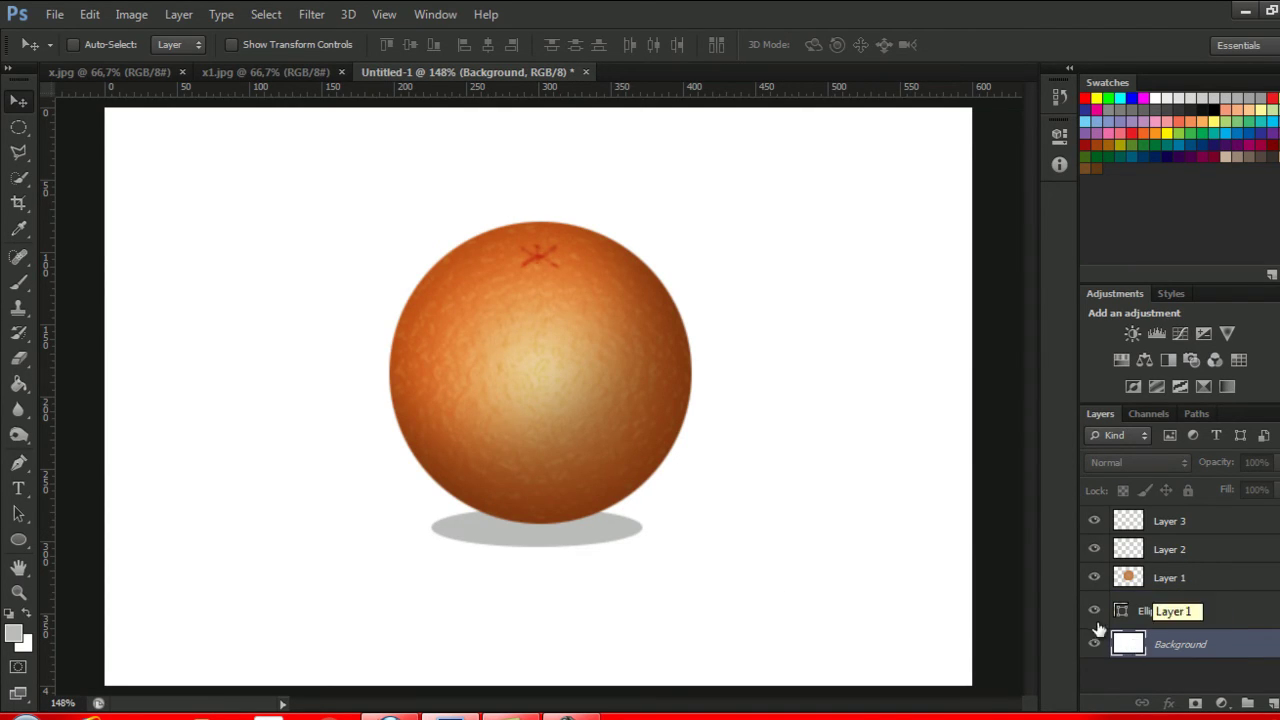
click(1177, 617)
click(1276, 462)
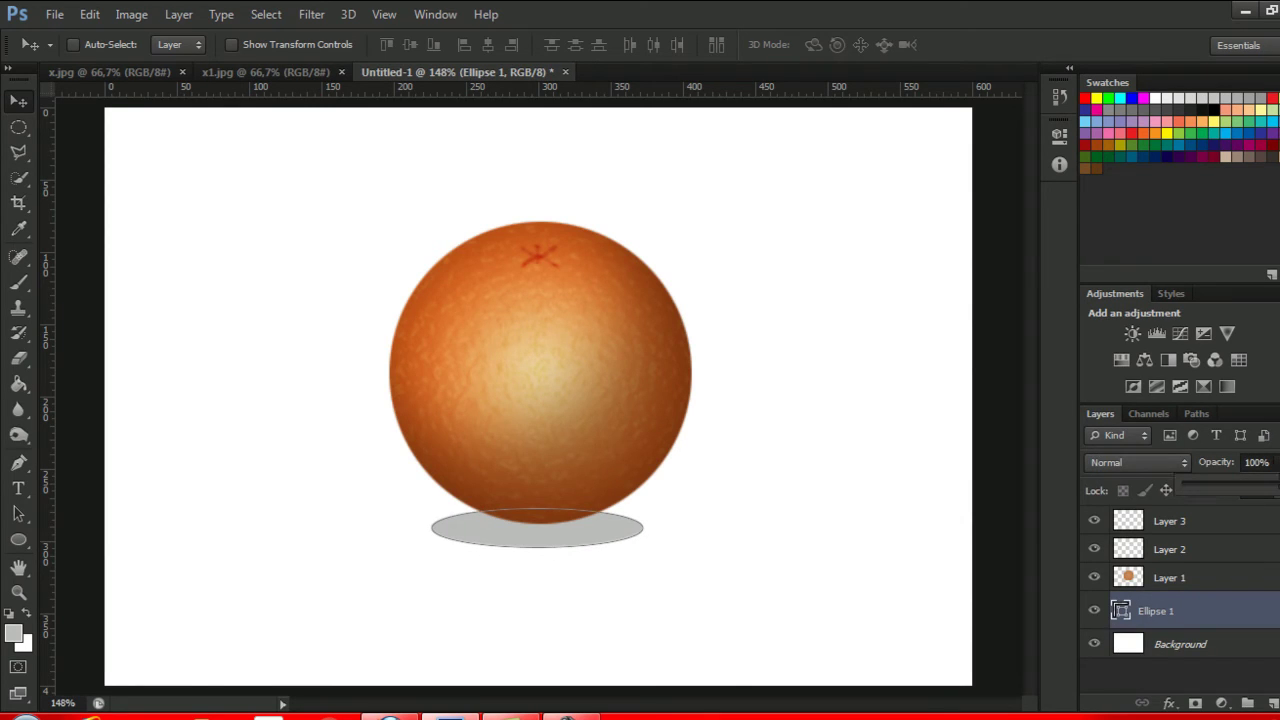
drag(1277, 492, 1242, 495)
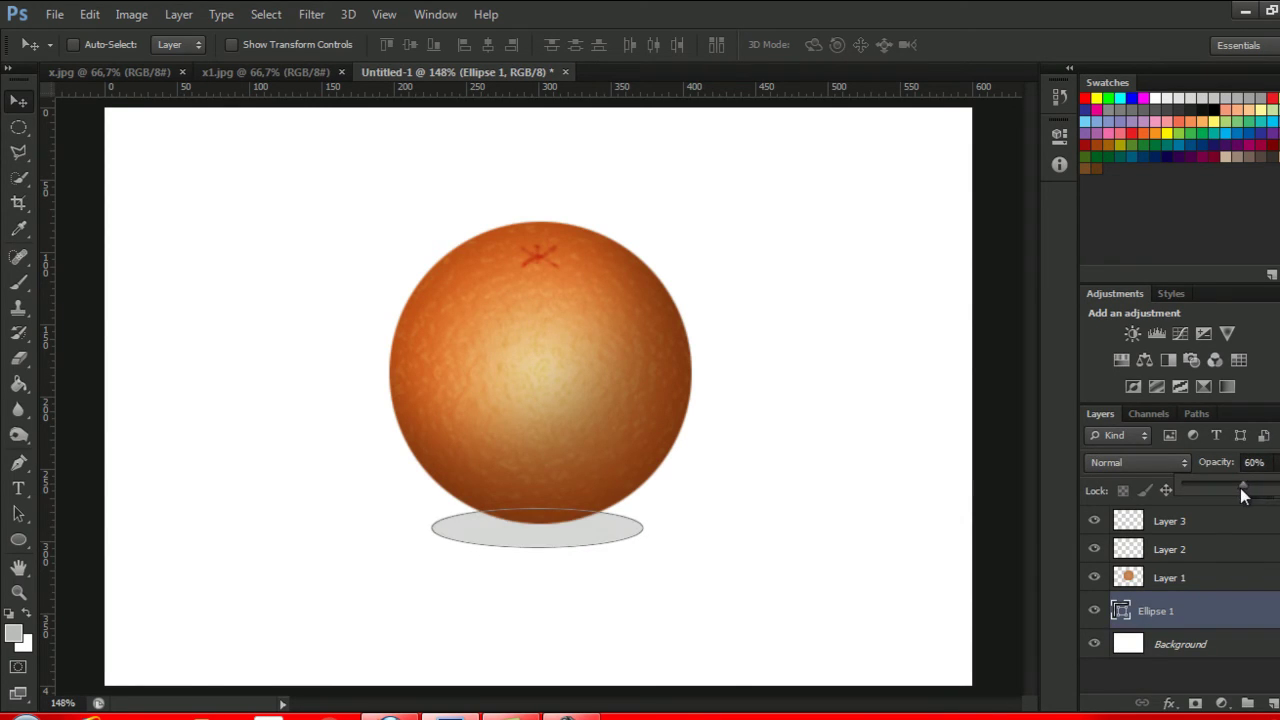
click(1148, 645)
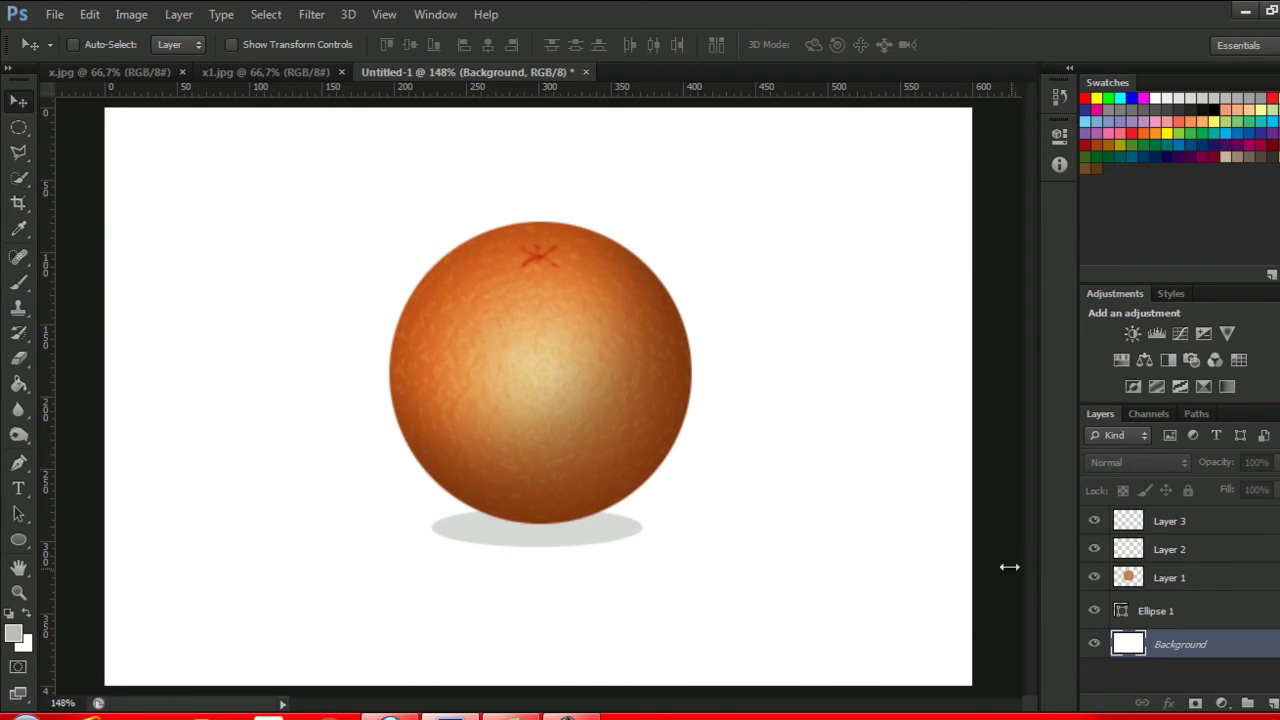
click(1218, 525)
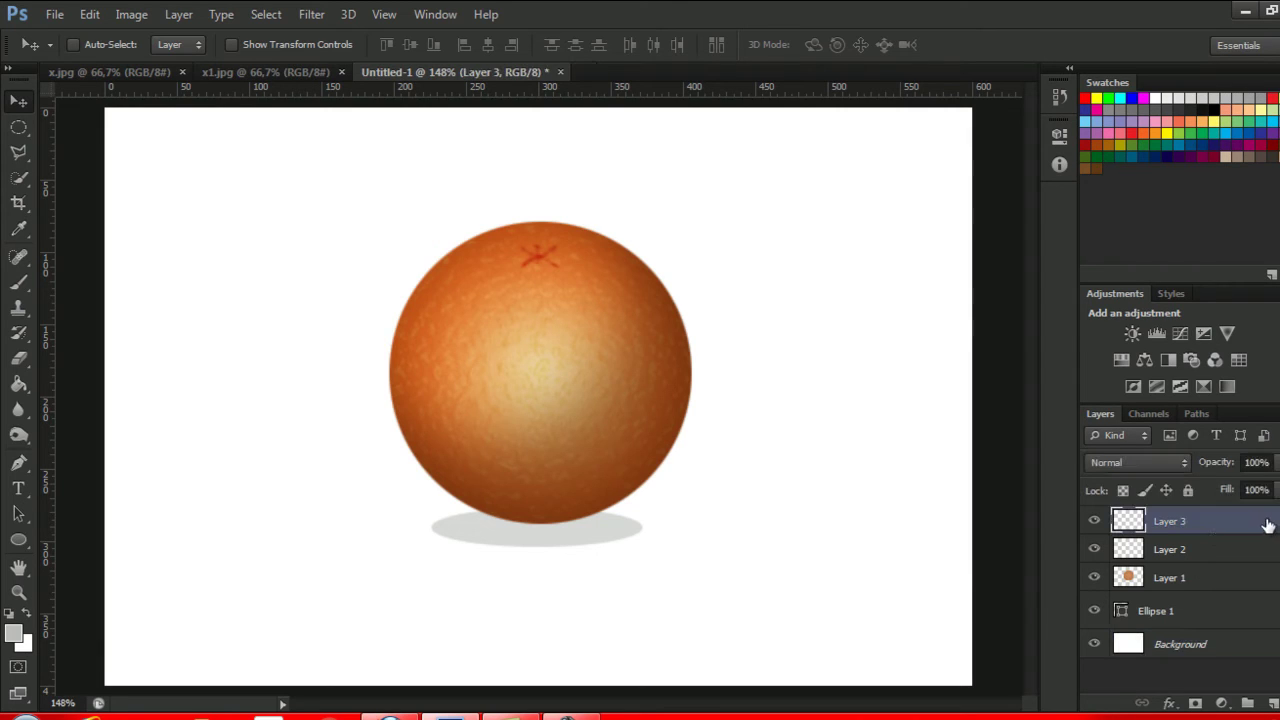
- Delete empty Layer 3, recolour the shadow grey 898787, and start converting Background to a layer
click(1093, 521)
drag(1272, 528, 1268, 703)
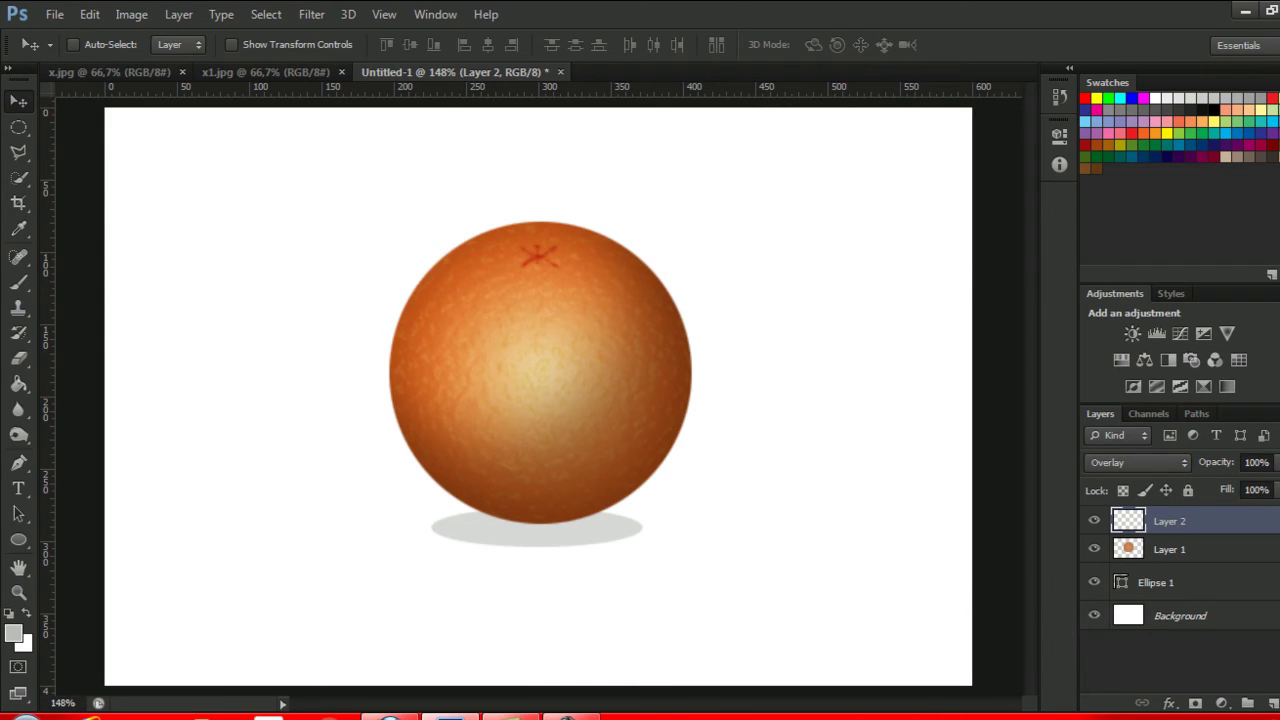
click(1178, 580)
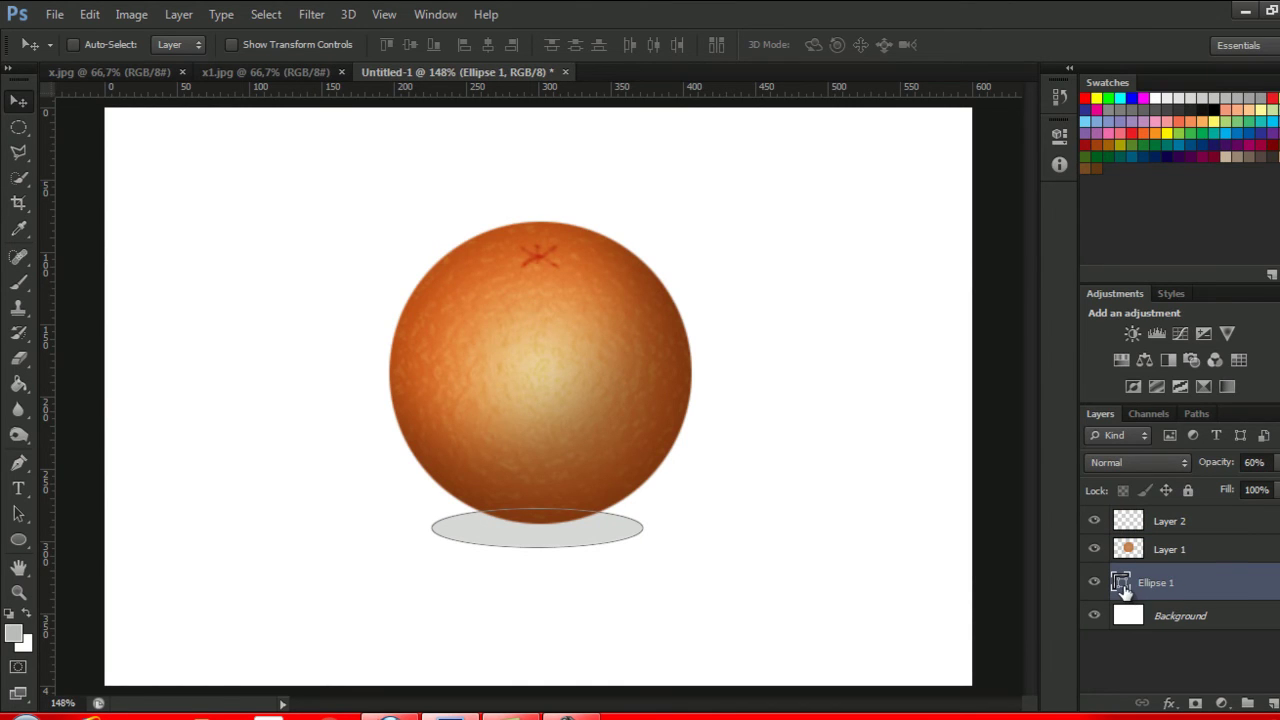
double_click(1122, 584)
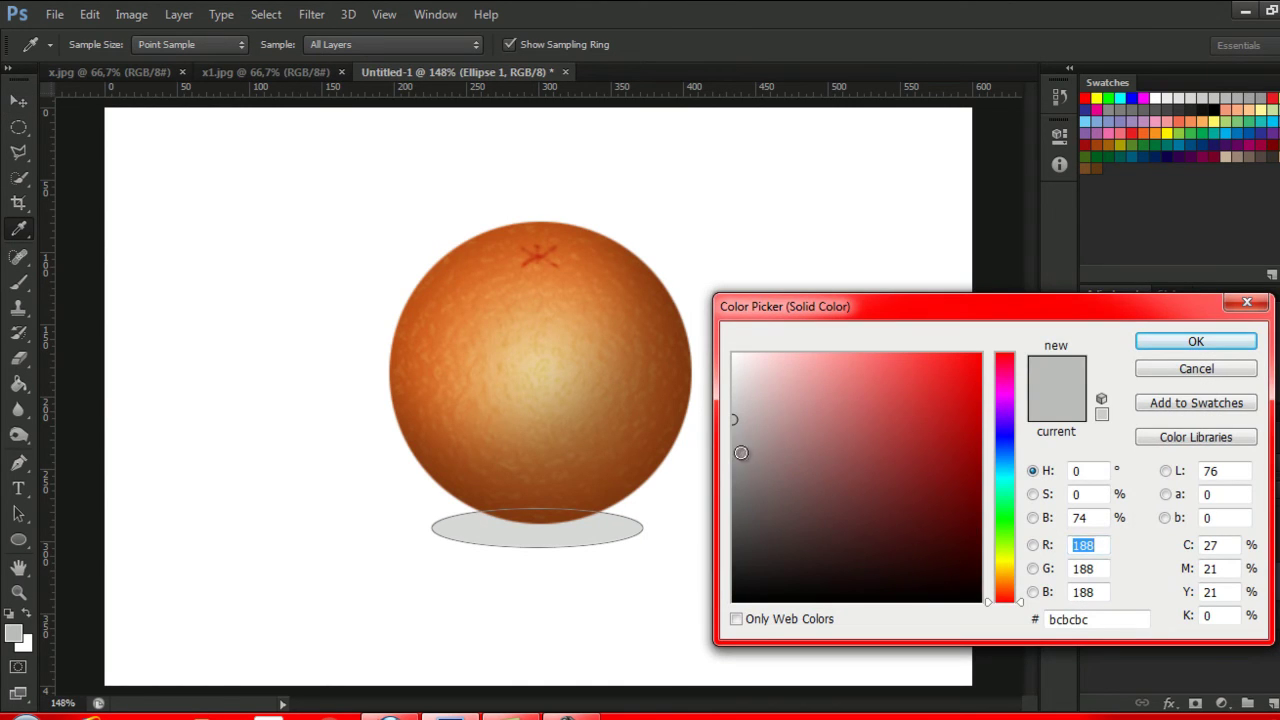
drag(735, 456, 736, 468)
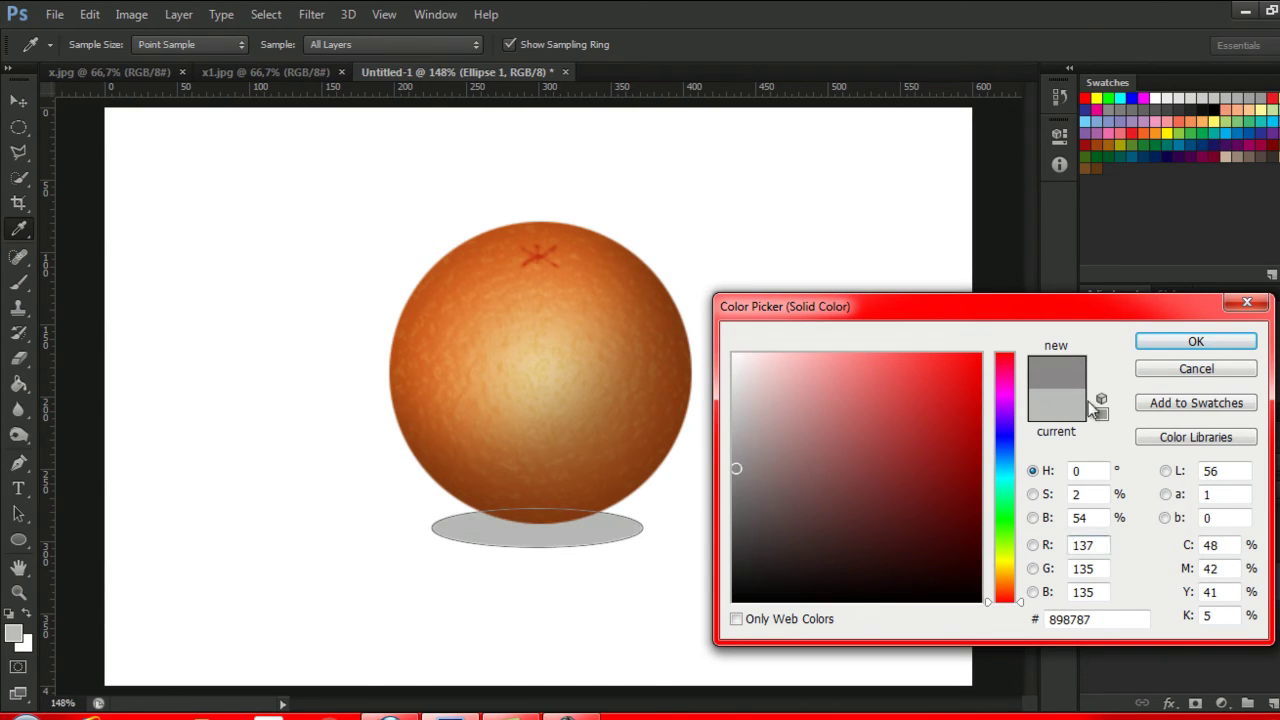
click(1222, 345)
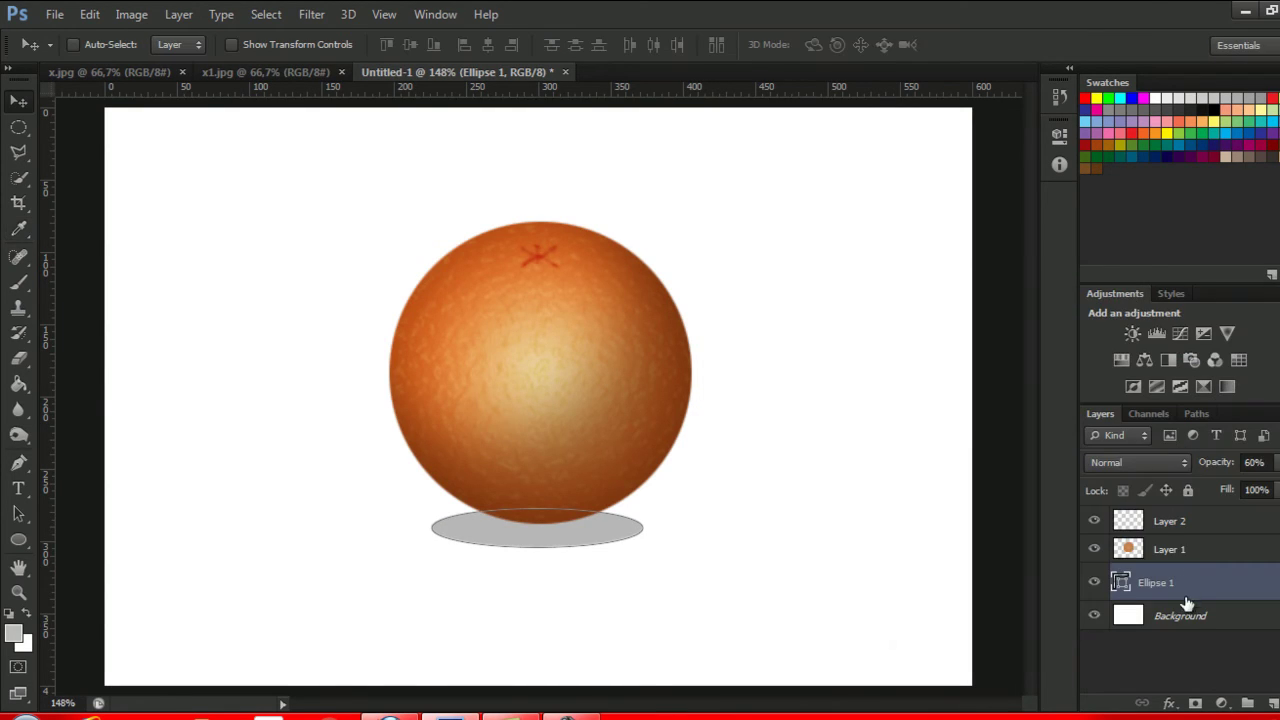
click(1160, 614)
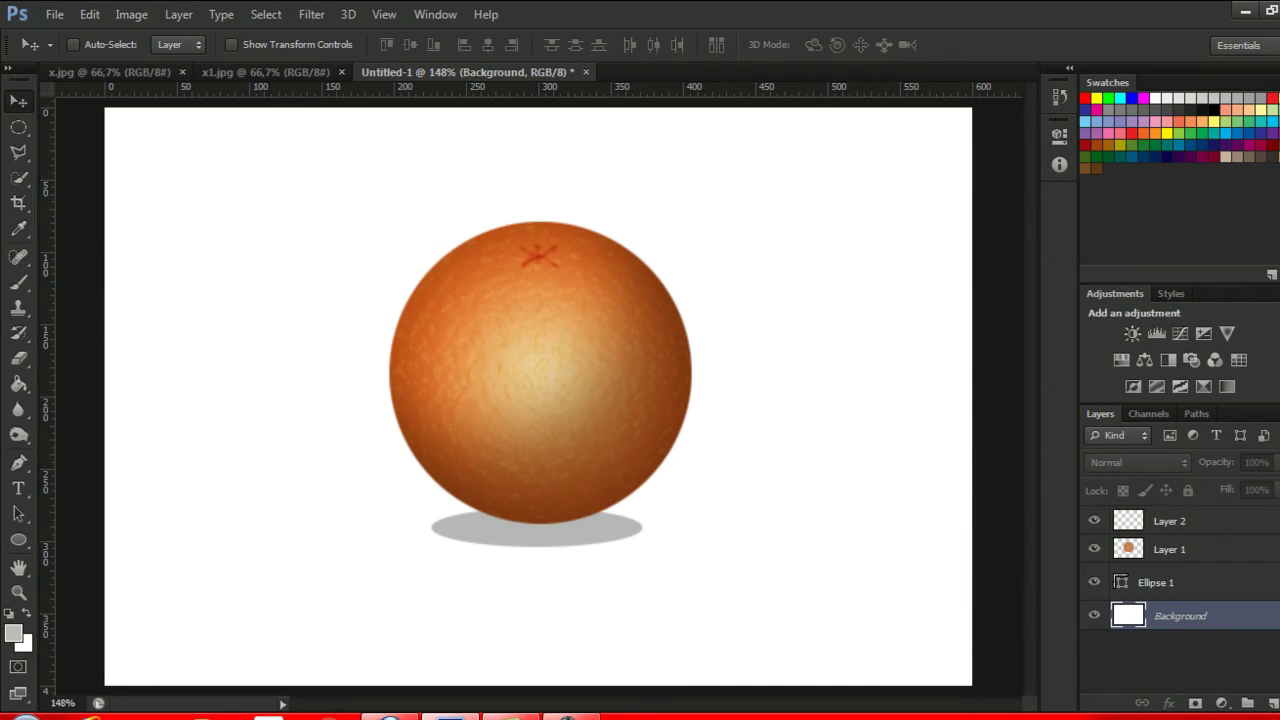
double_click(1250, 622)
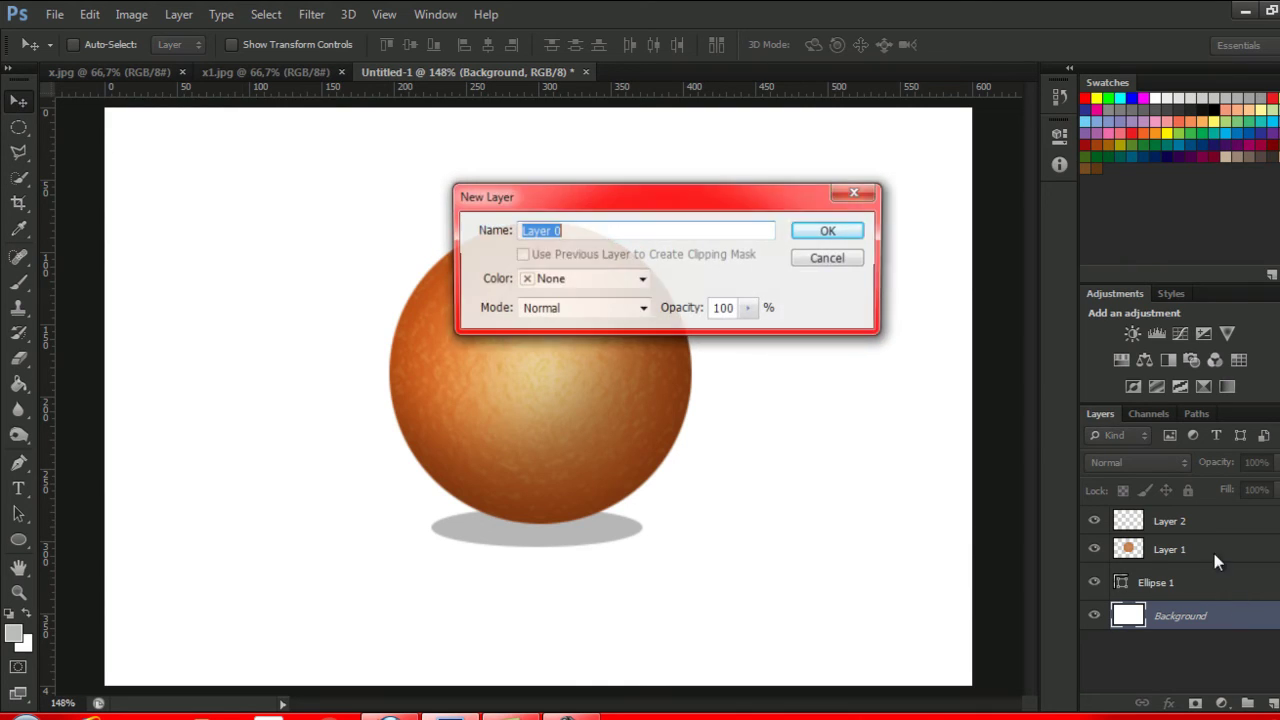
- Convert Background into Layer 0 and bring up its blending options
click(845, 232)
right_click(1215, 614)
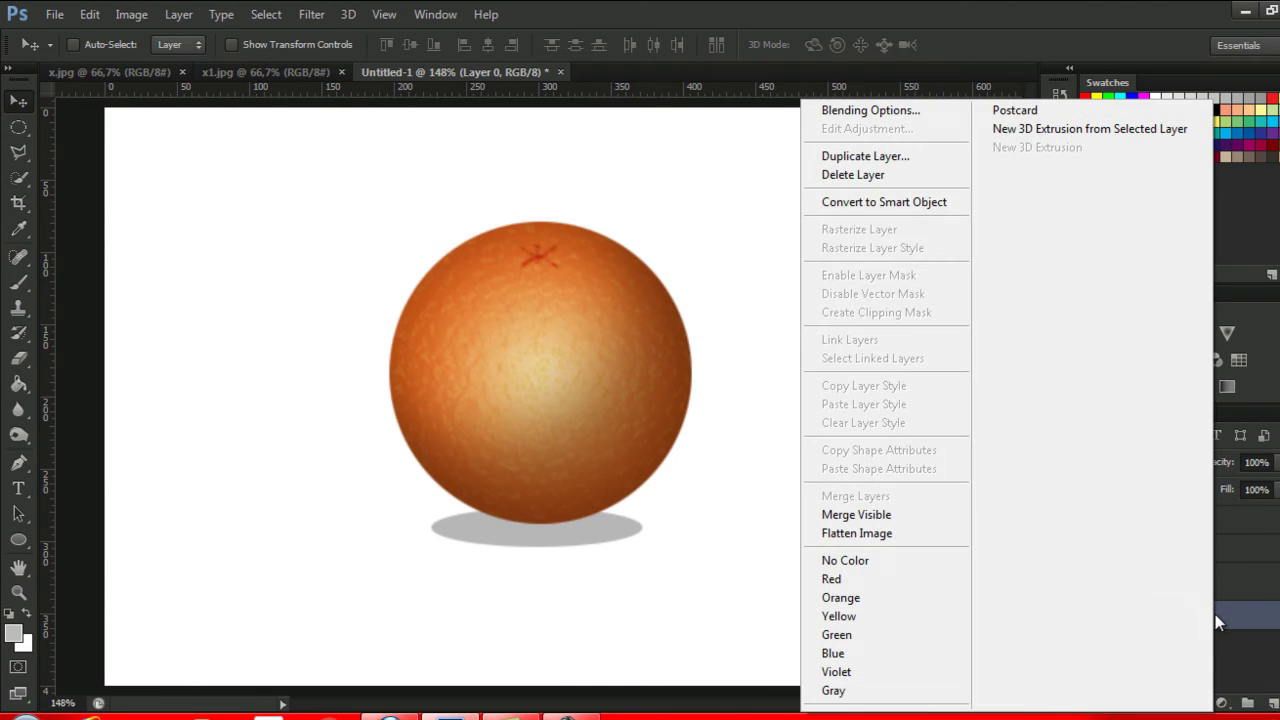
click(870, 111)
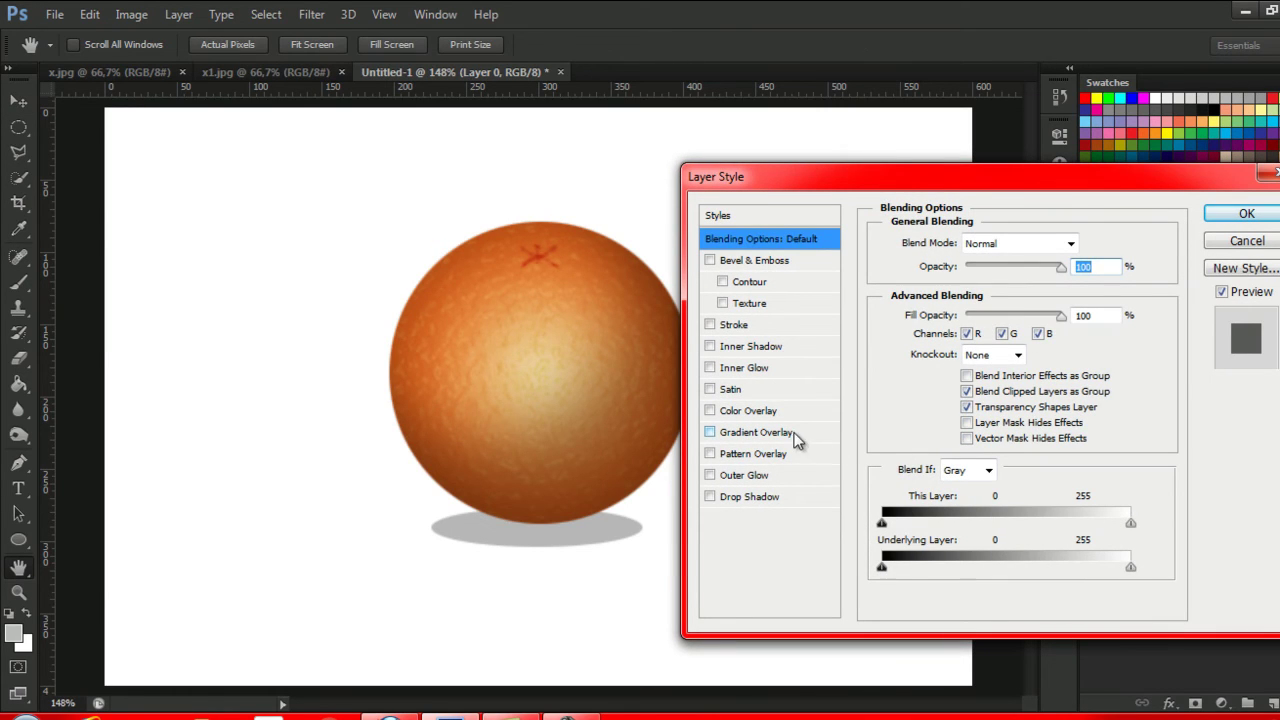
- Add a Gradient Overlay with Radial style to Layer 0
click(780, 432)
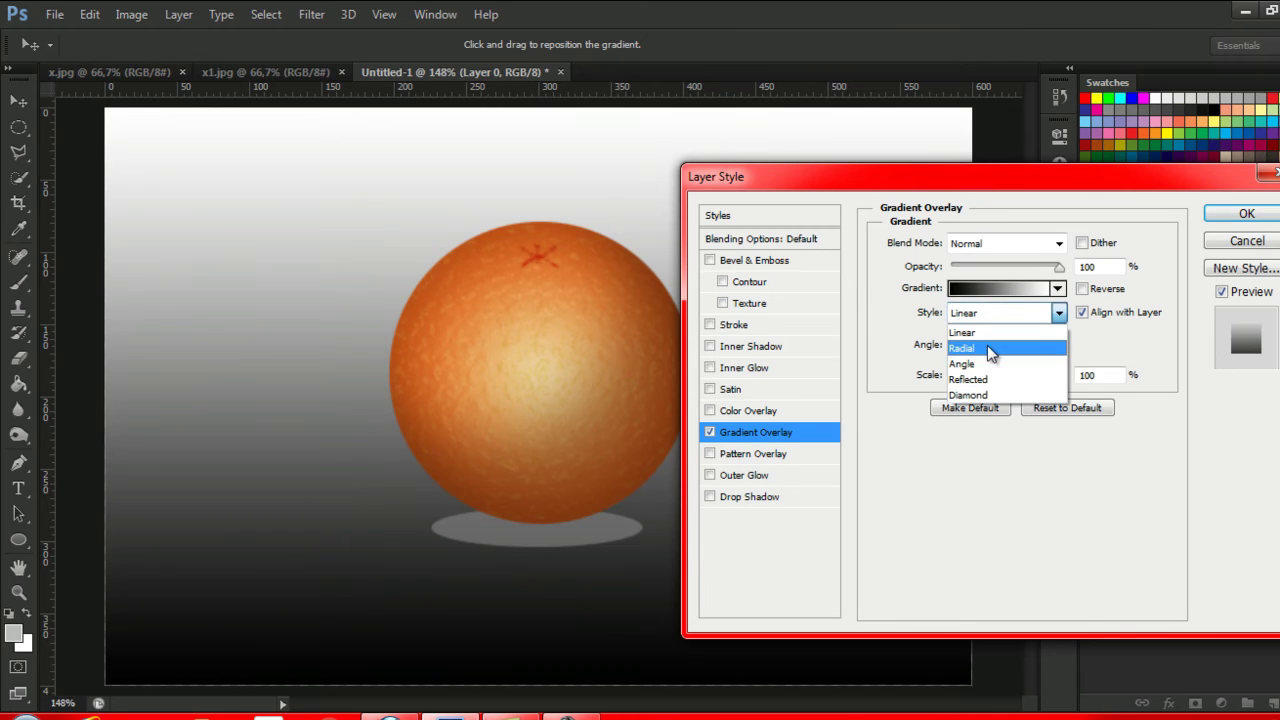
click(985, 364)
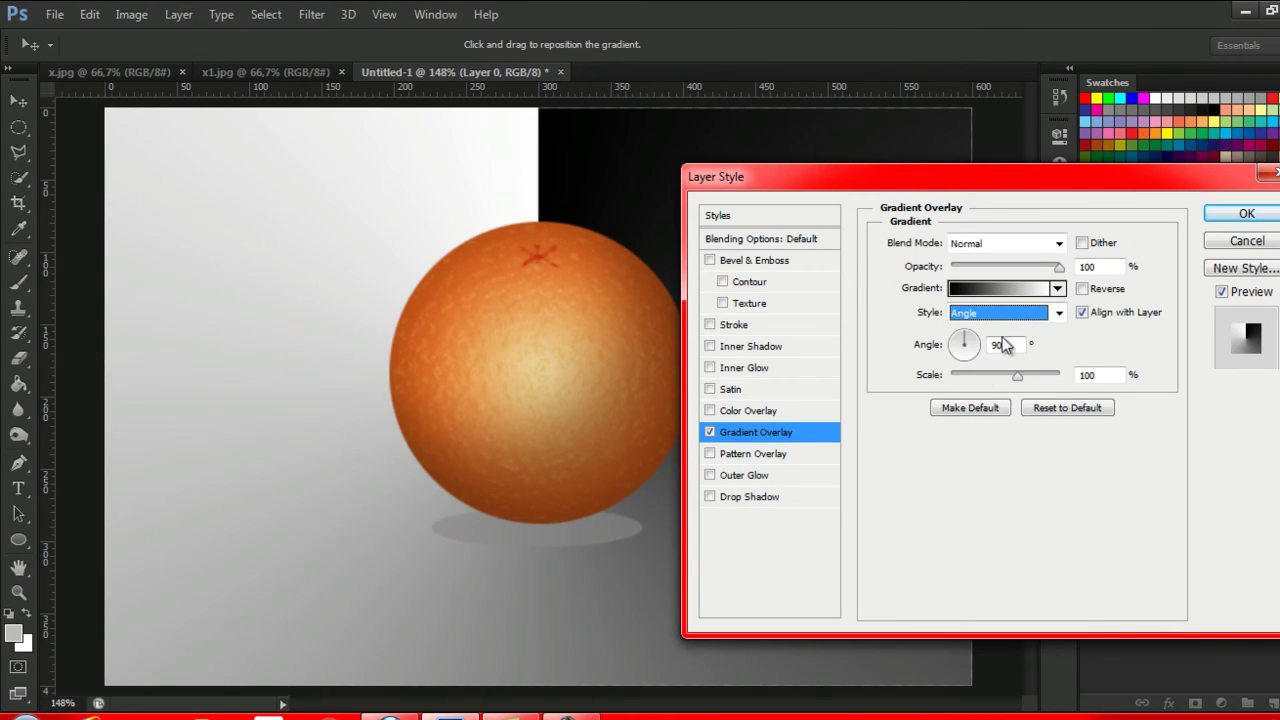
click(1010, 313)
click(989, 380)
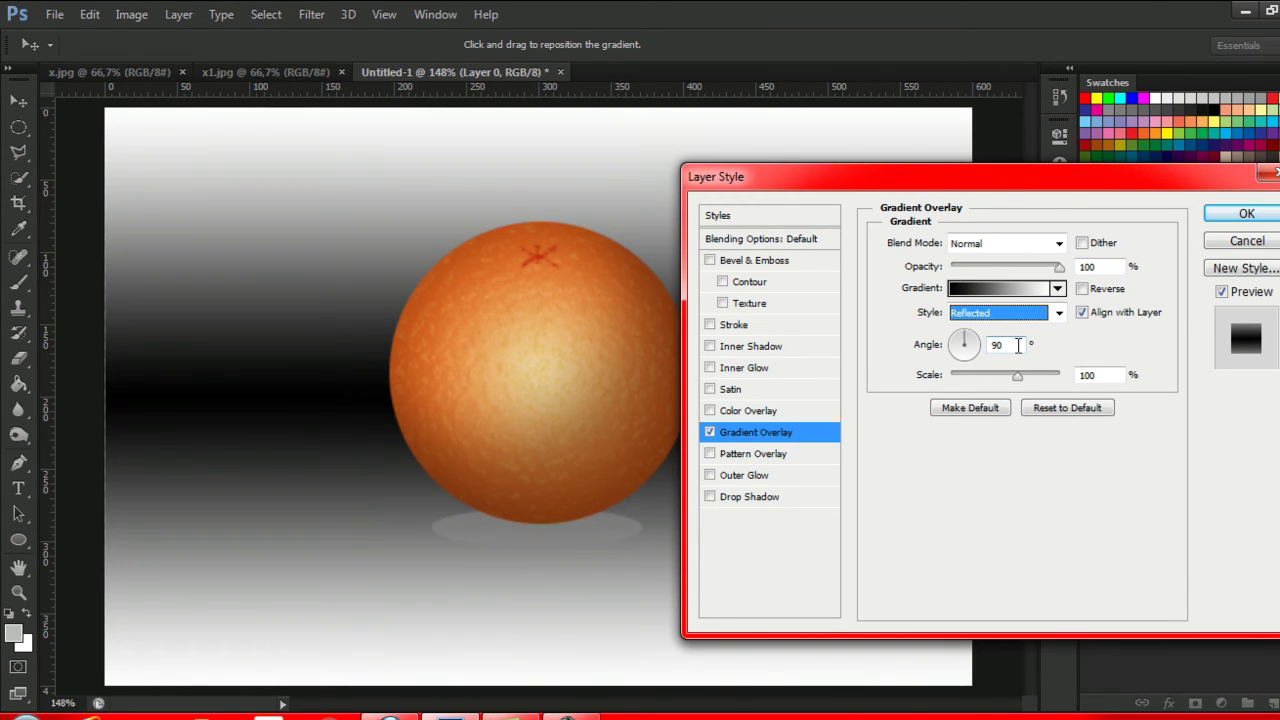
click(1035, 313)
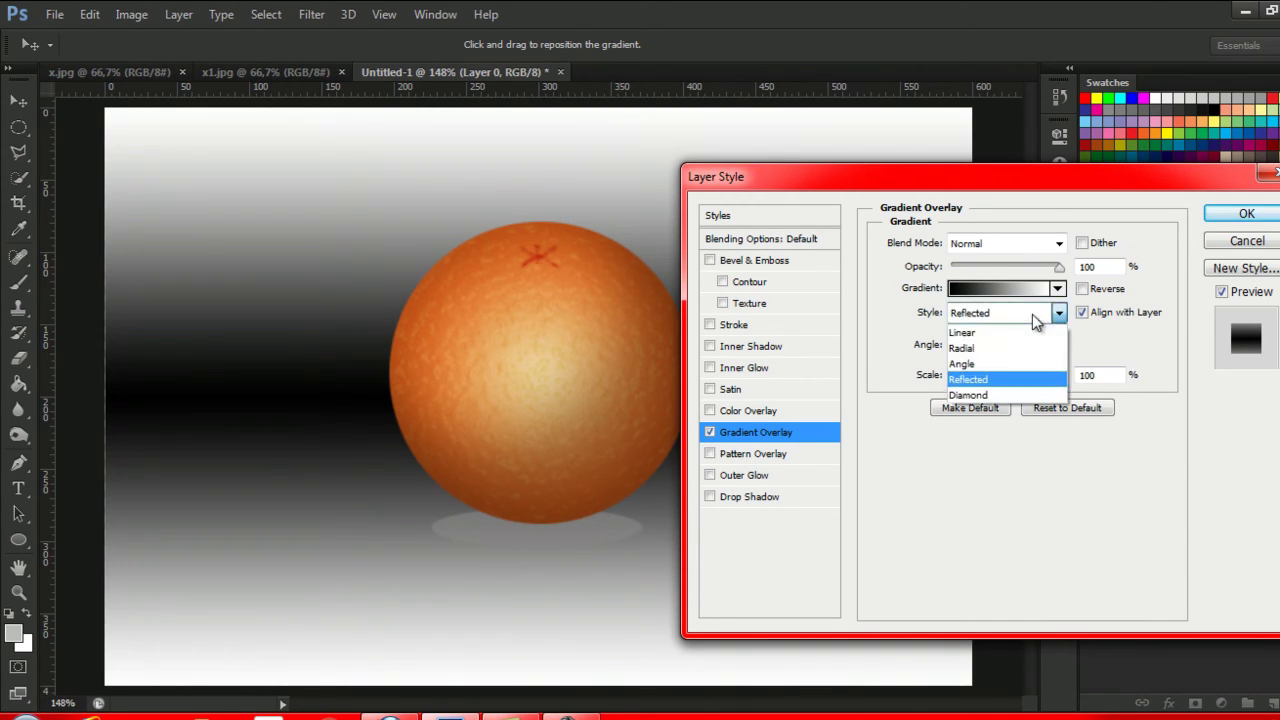
click(1009, 350)
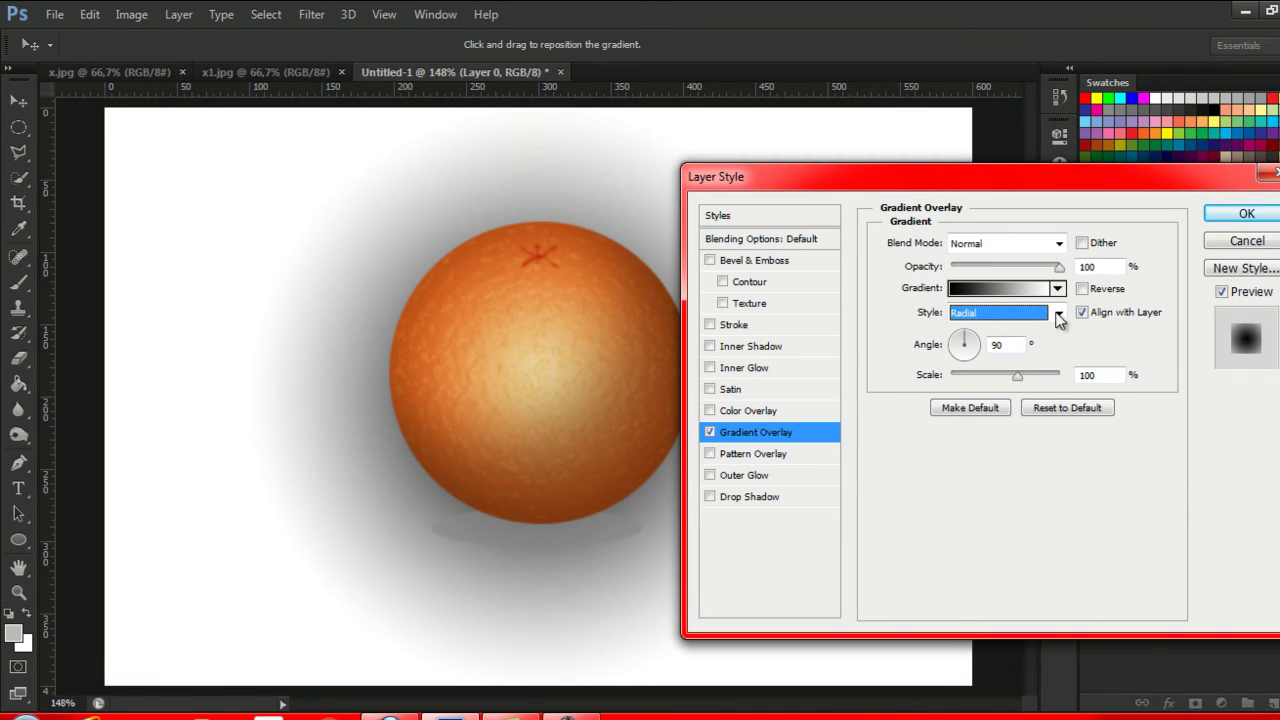
click(1015, 289)
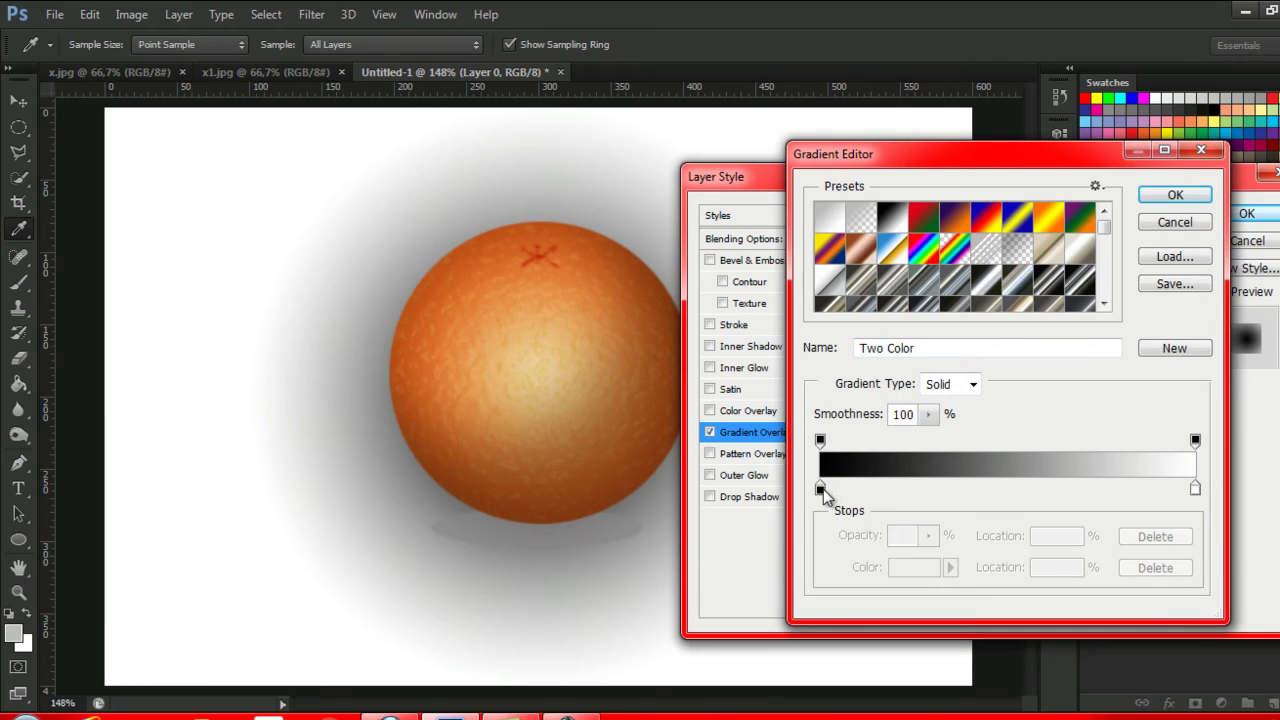
- Change the gradient's left colour stop from black to bright yellow
click(820, 488)
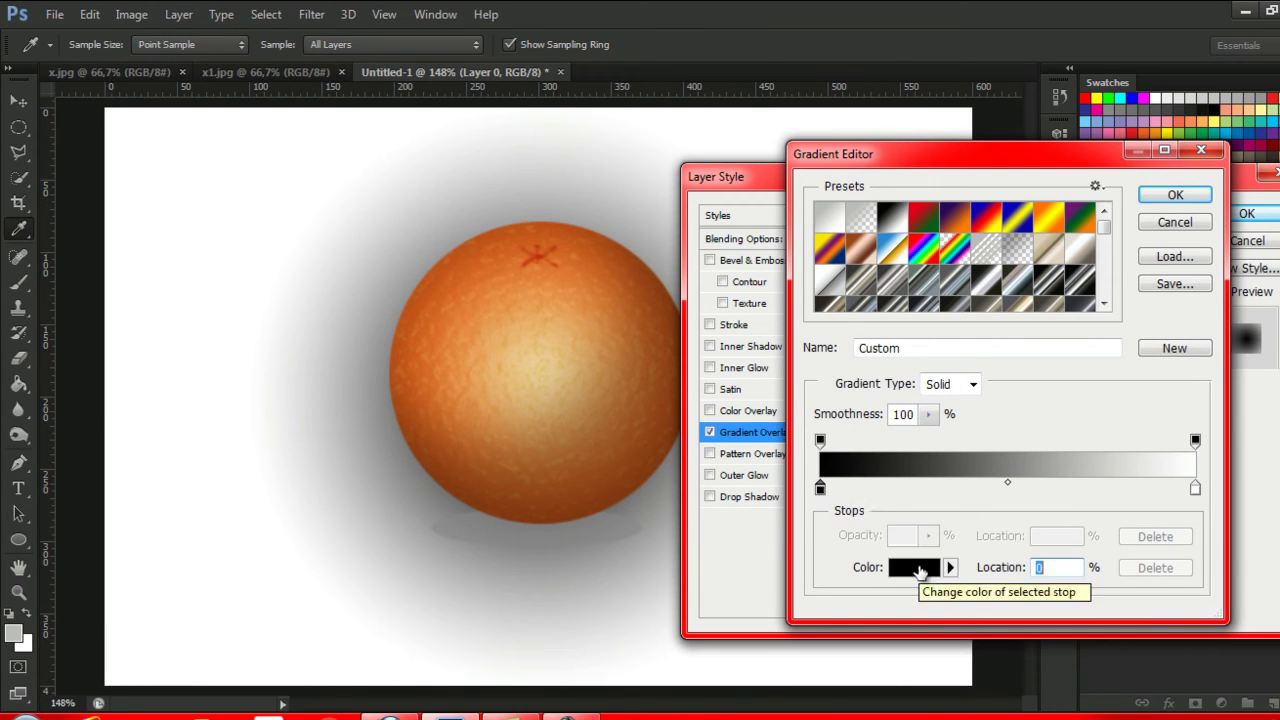
click(914, 567)
mouse_move(1005, 570)
mouse_down()
mouse_move(1005, 556)
mouse_move(1006, 567)
mouse_up()
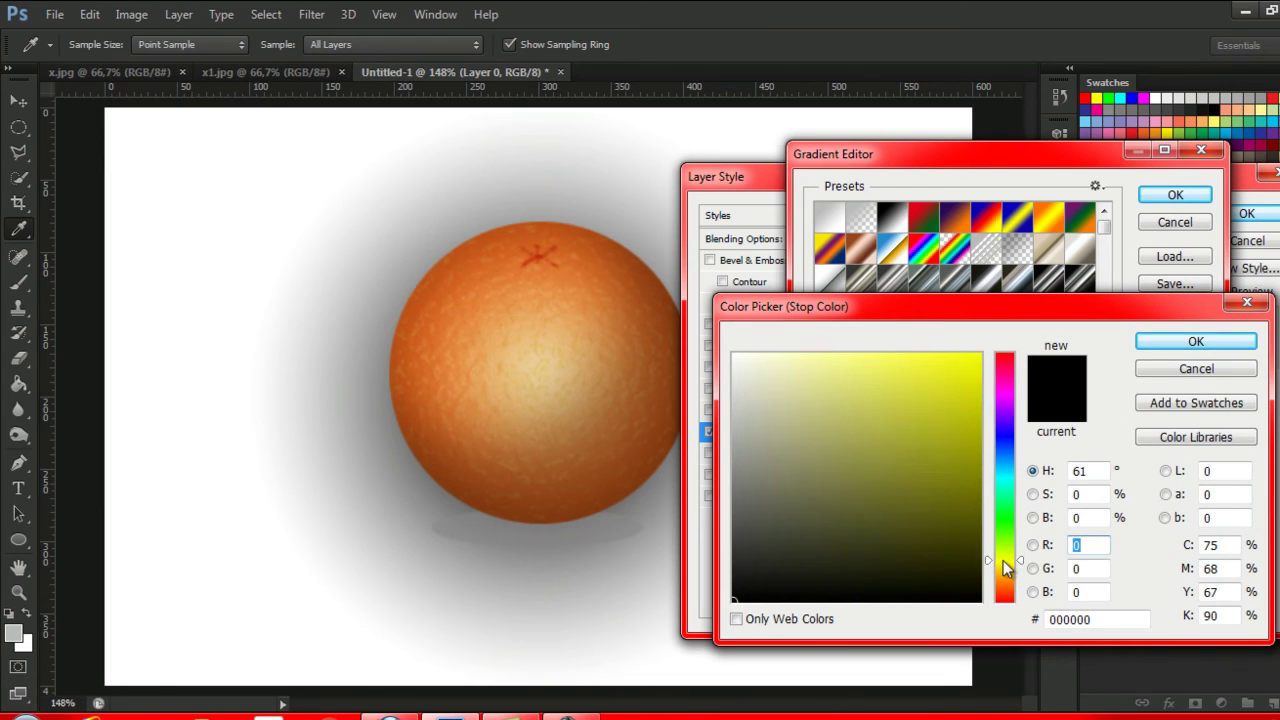
mouse_move(889, 371)
mouse_down()
mouse_move(925, 357)
mouse_move(889, 400)
mouse_move(889, 388)
mouse_up()
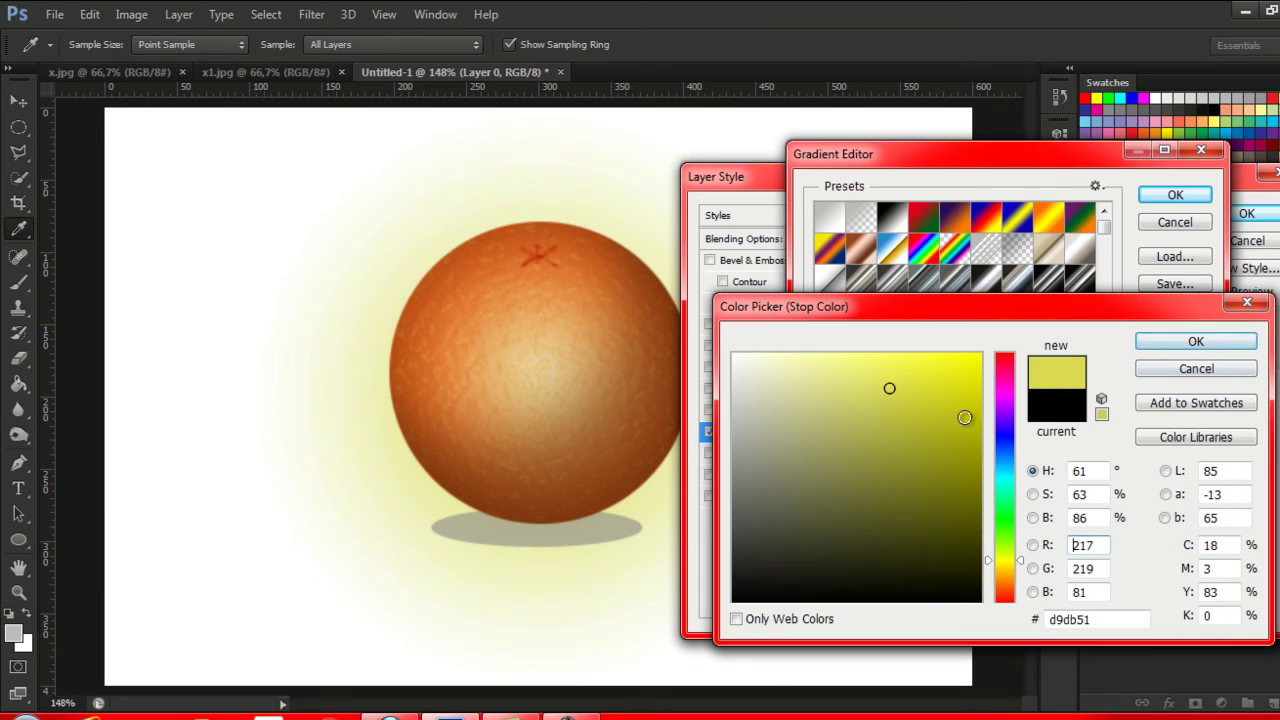
drag(889, 388, 971, 359)
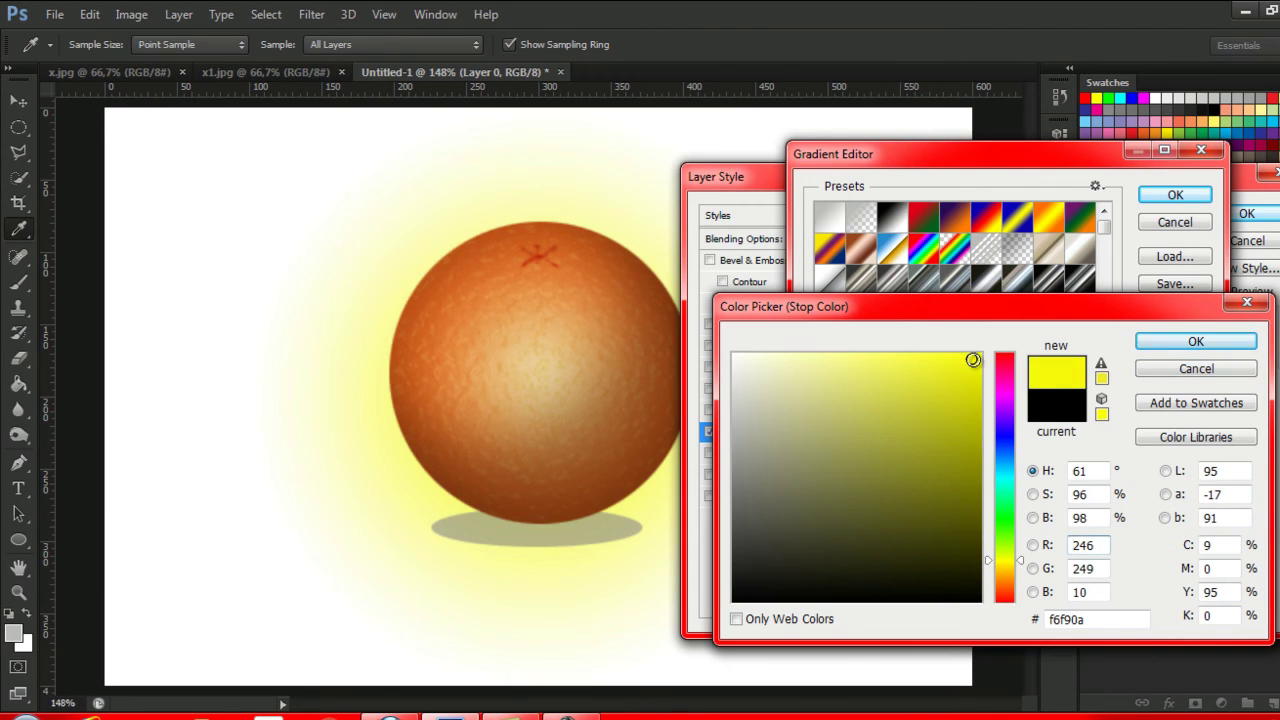
mouse_move(973, 361)
mouse_down()
mouse_move(969, 449)
mouse_move(961, 362)
mouse_up()
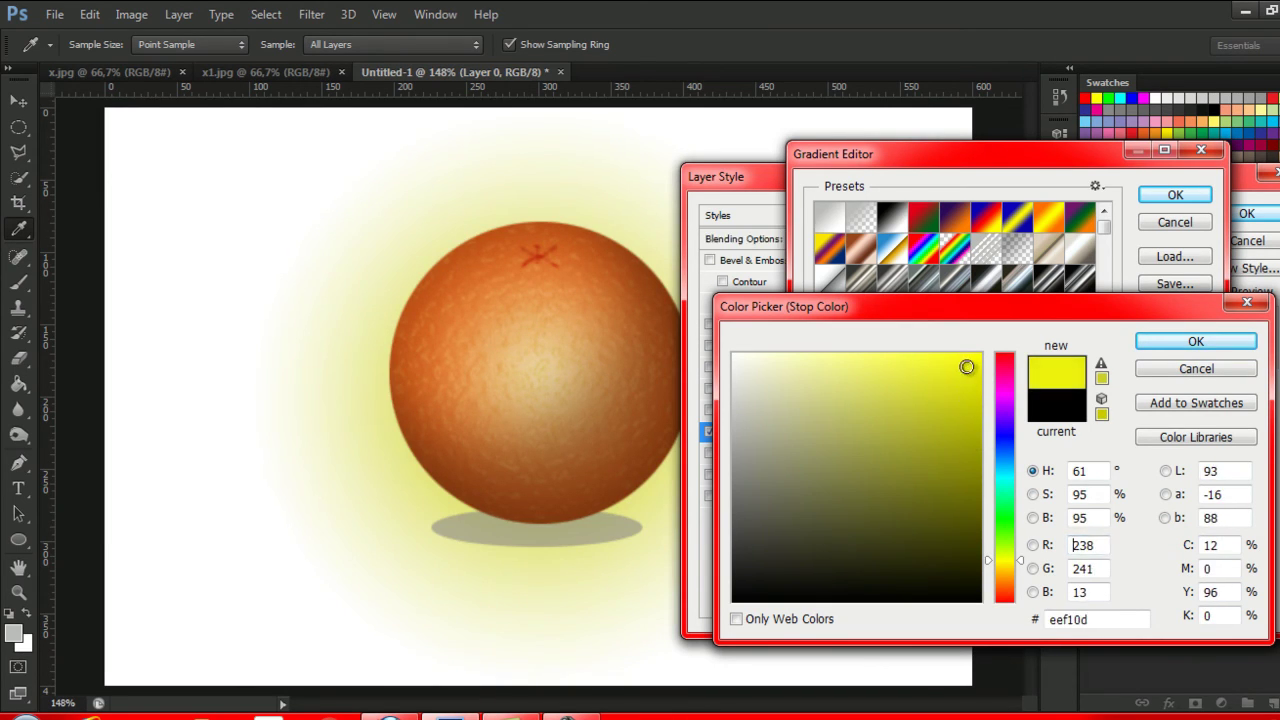
click(1178, 352)
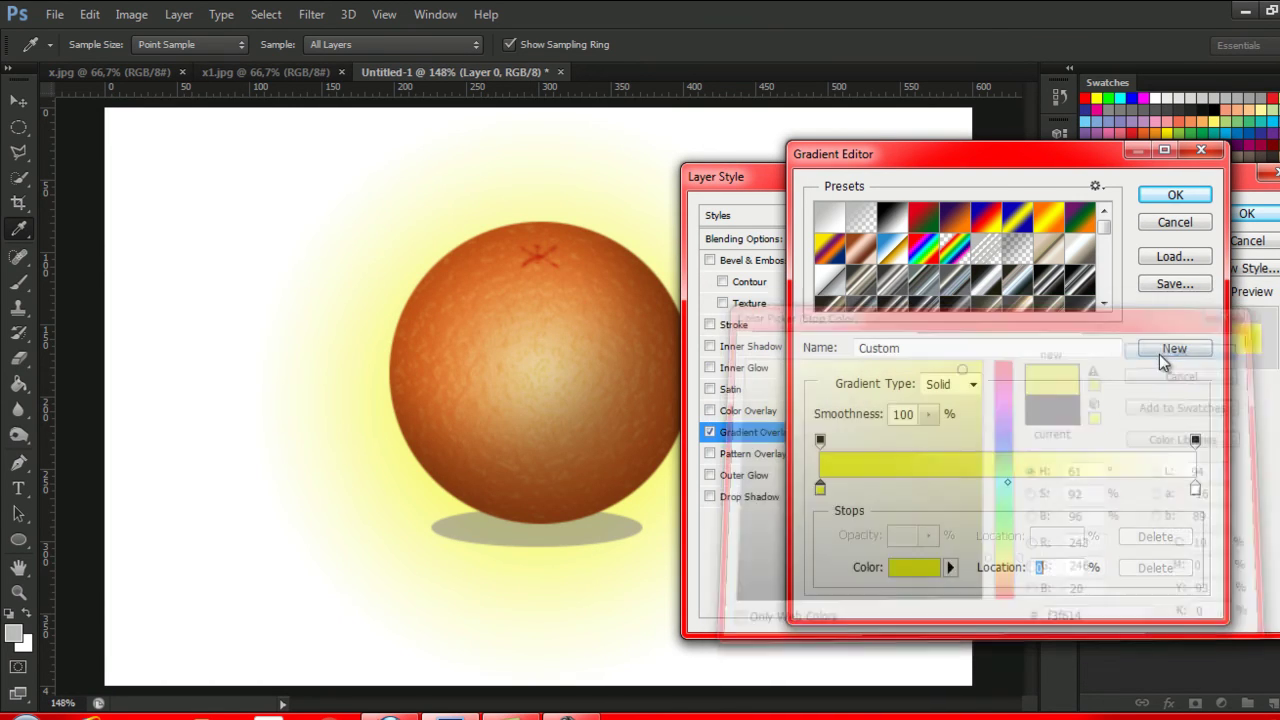
click(1195, 487)
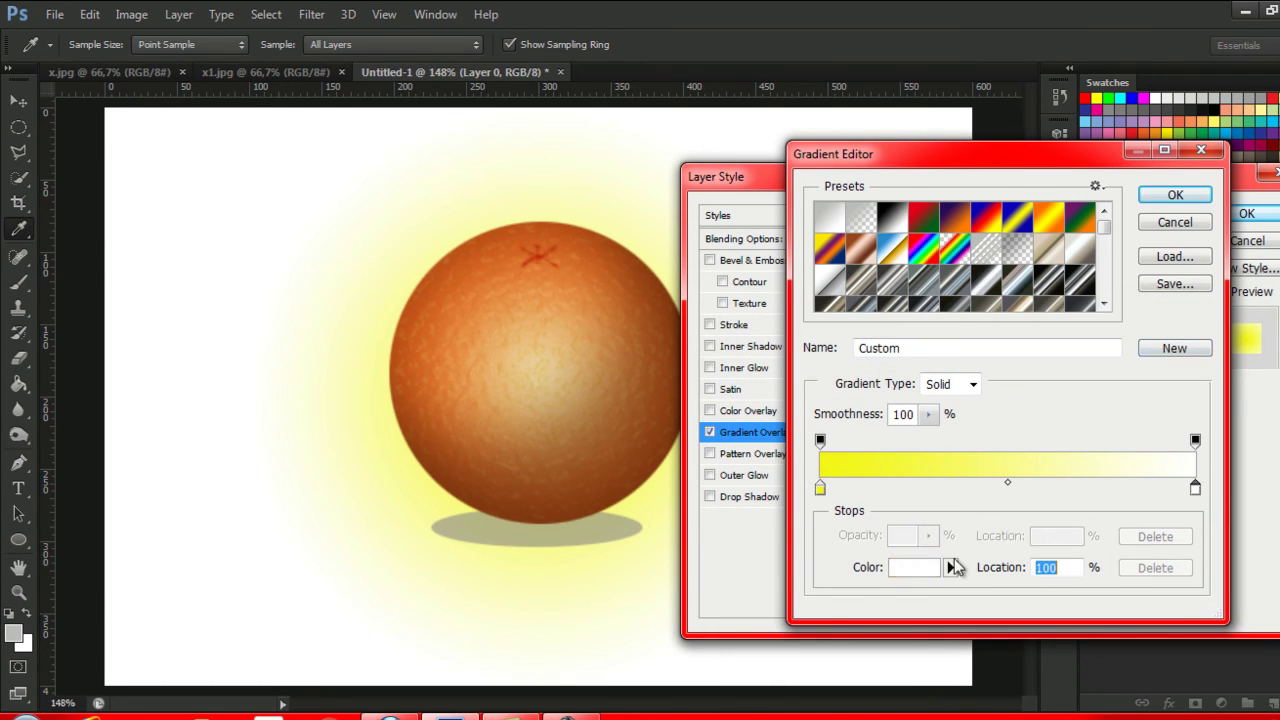
- Try a pale green on the right stop, discard it, and move the white stop to 99%
click(914, 567)
drag(1020, 547, 1016, 535)
drag(943, 497, 893, 362)
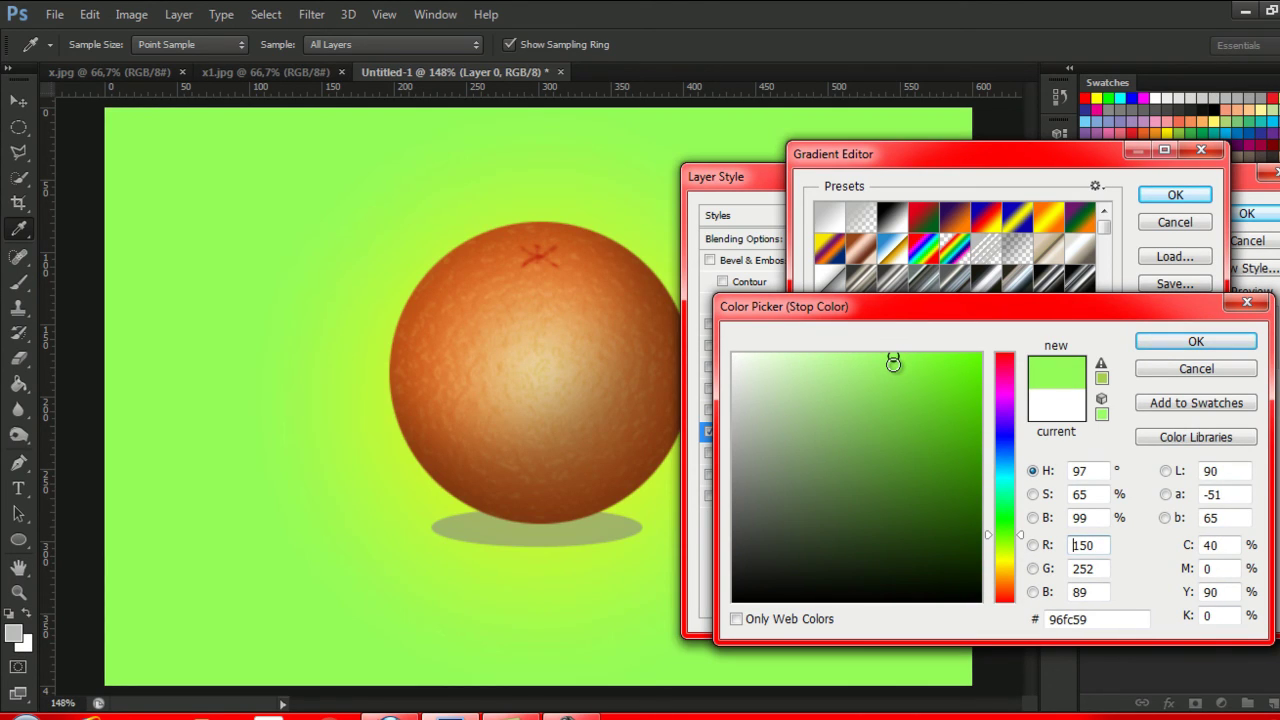
drag(893, 362, 862, 357)
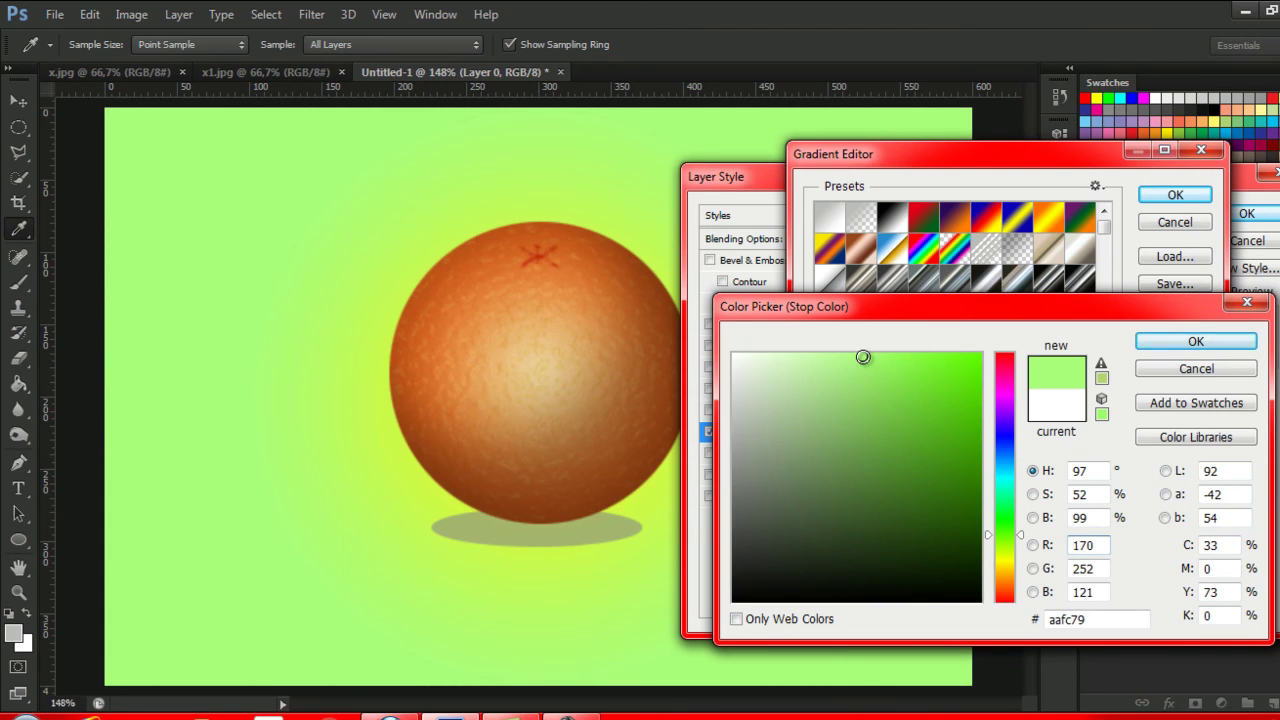
drag(863, 357, 855, 357)
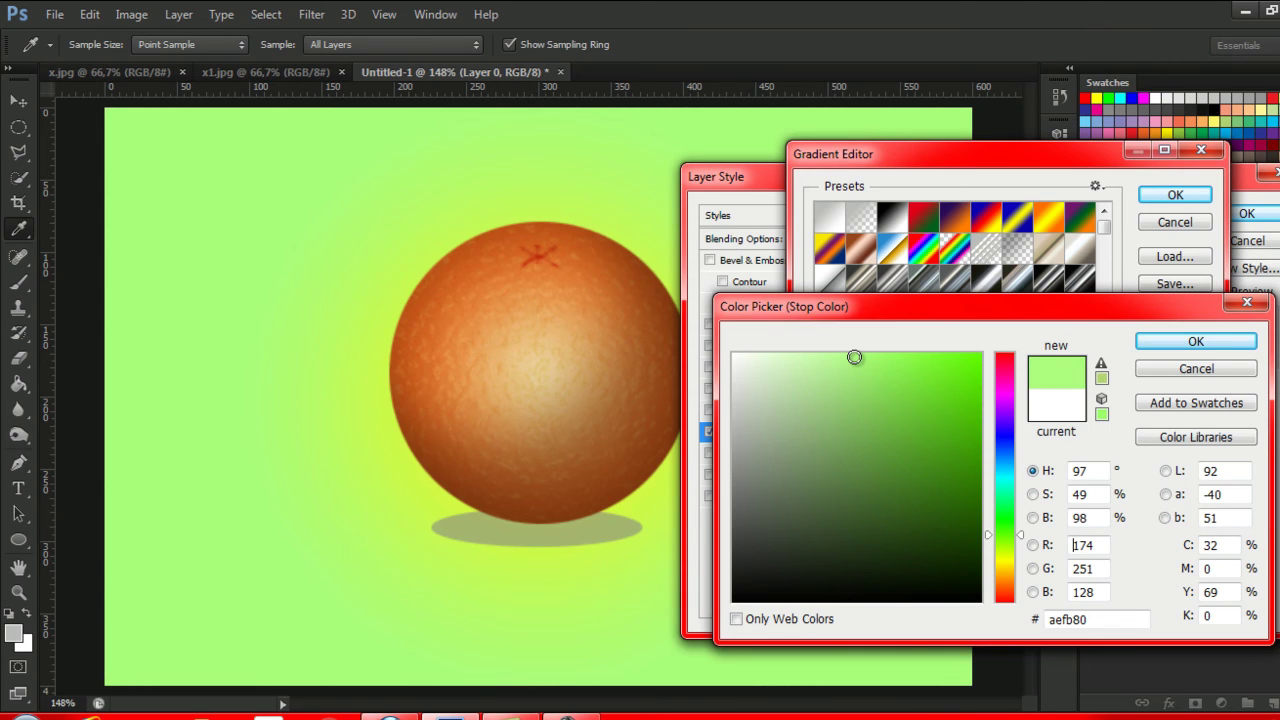
click(1175, 372)
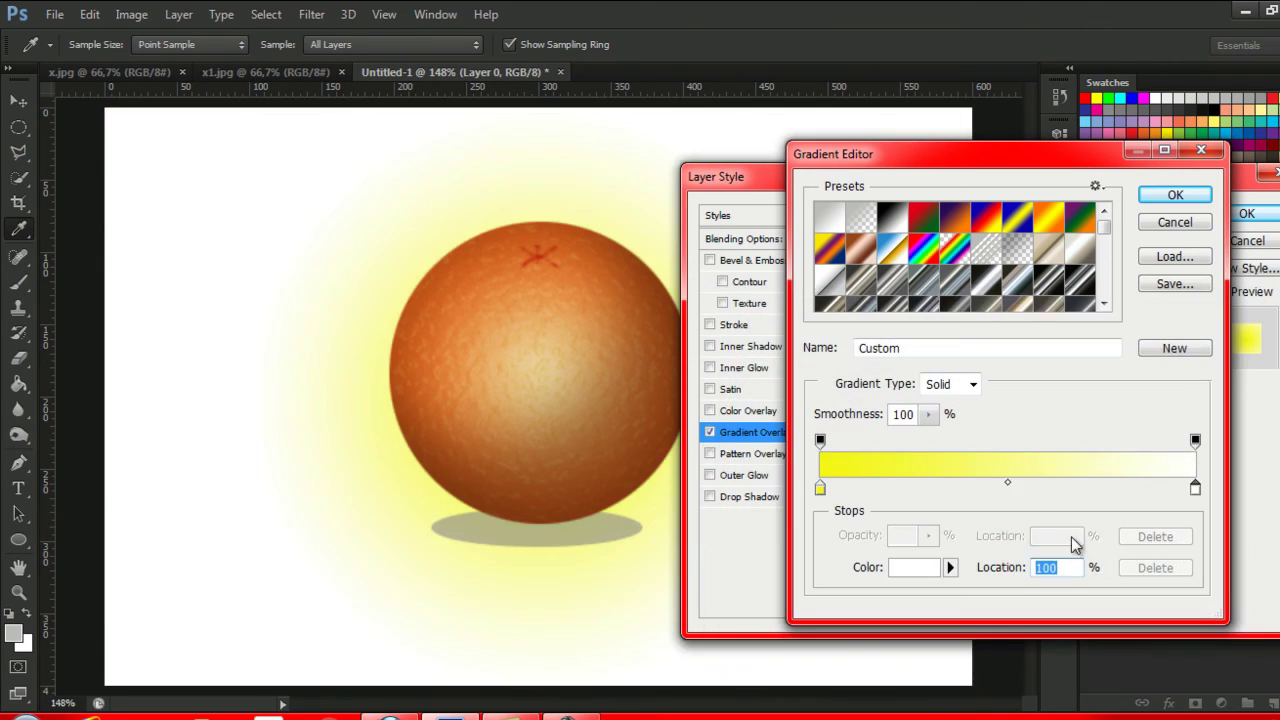
drag(1195, 488, 1192, 488)
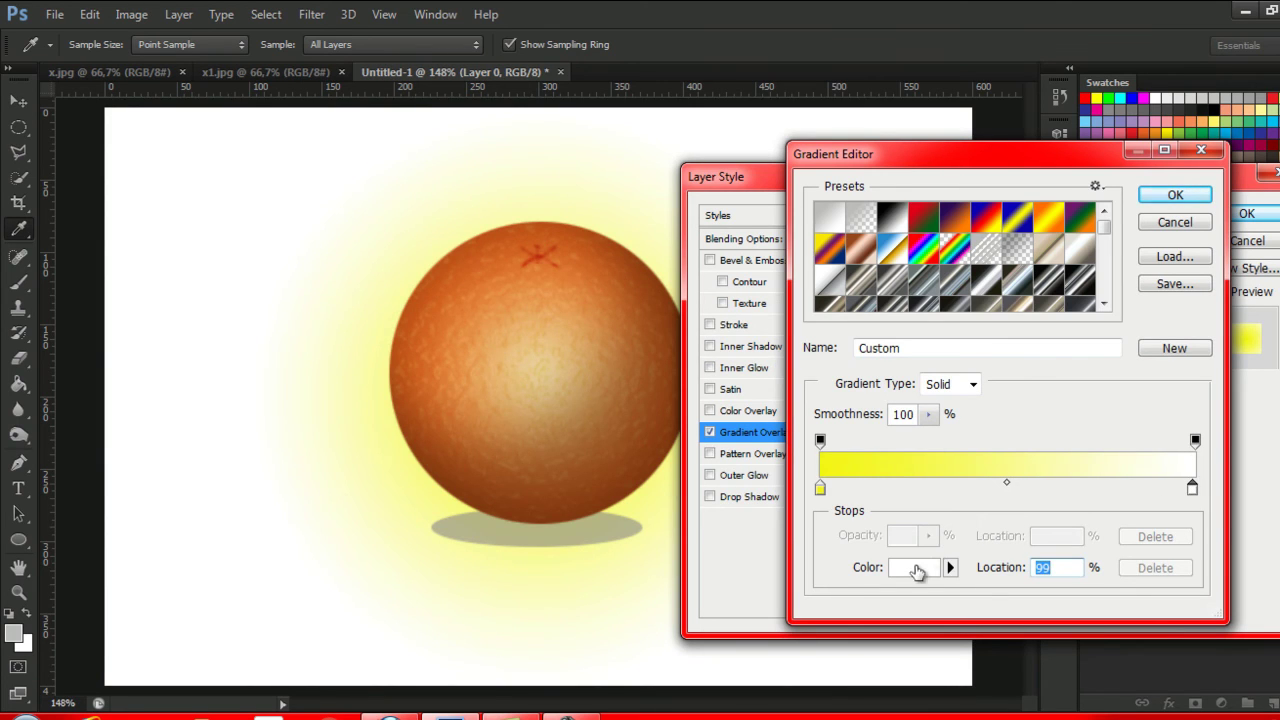
- Try pink, green and orange shades for the right gradient stop
click(917, 571)
drag(950, 585, 993, 613)
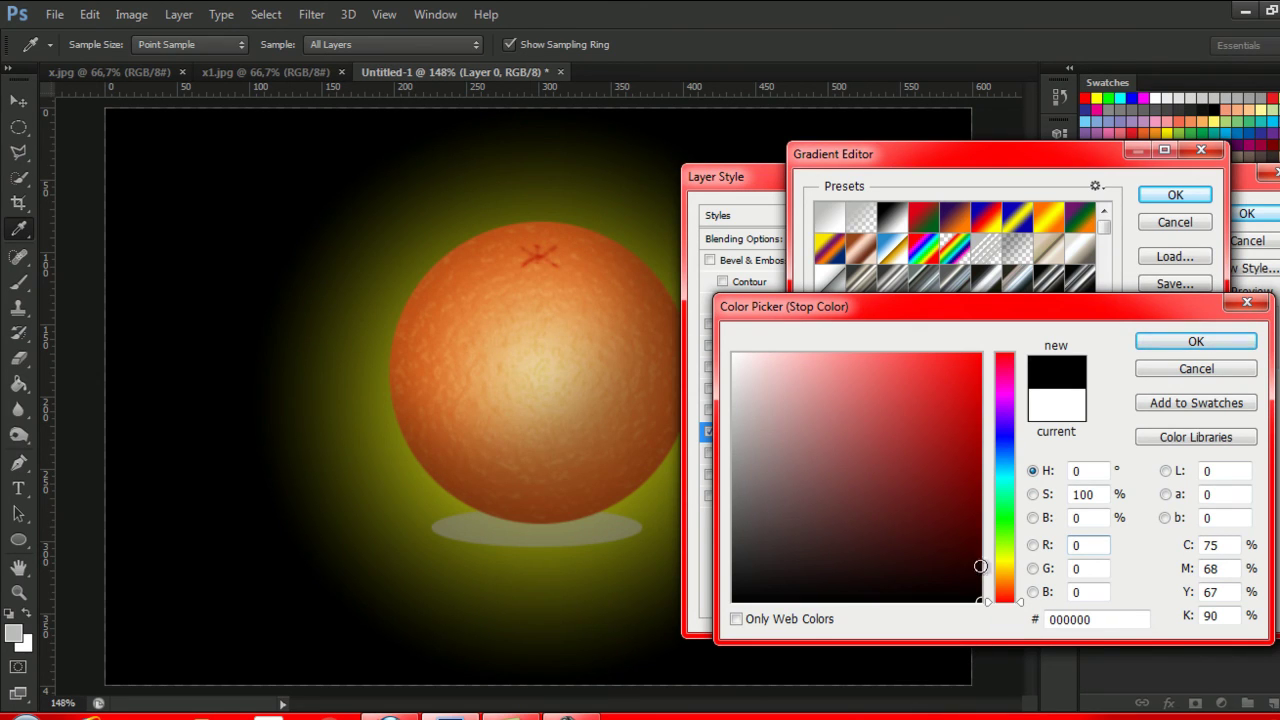
mouse_move(899, 428)
mouse_down()
mouse_move(869, 353)
mouse_move(819, 365)
mouse_up()
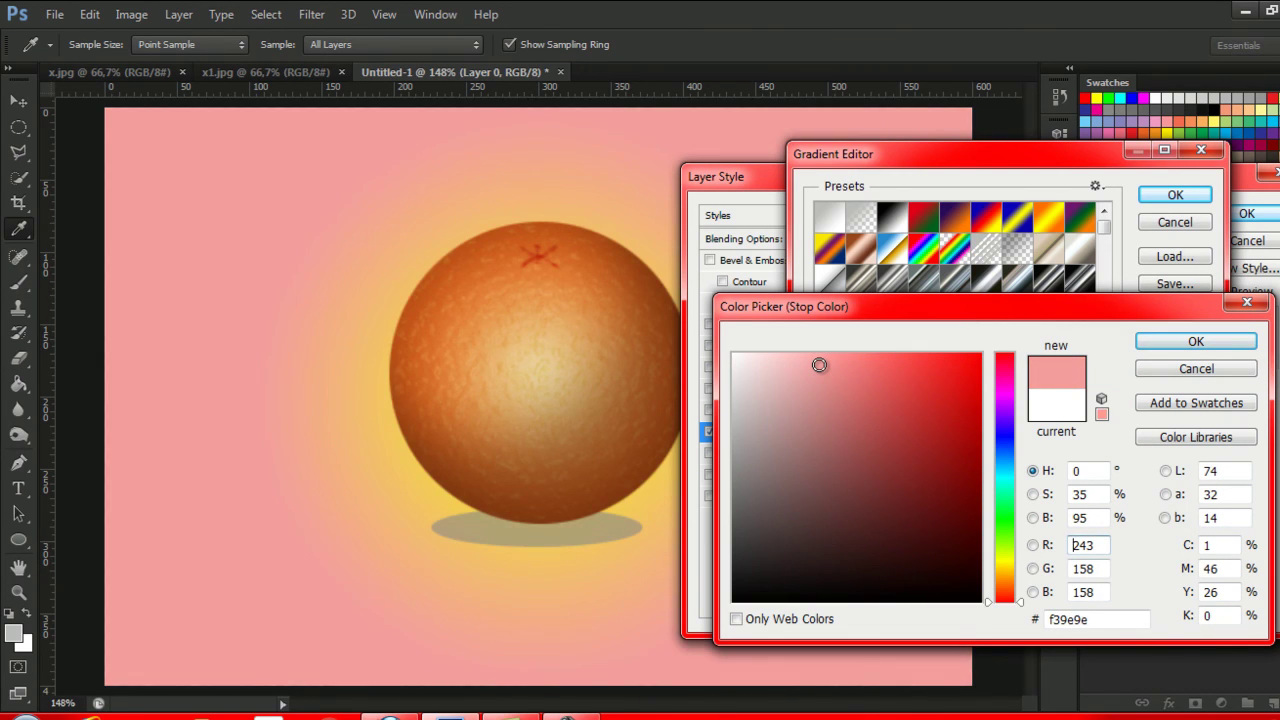
click(1012, 517)
drag(842, 361, 861, 355)
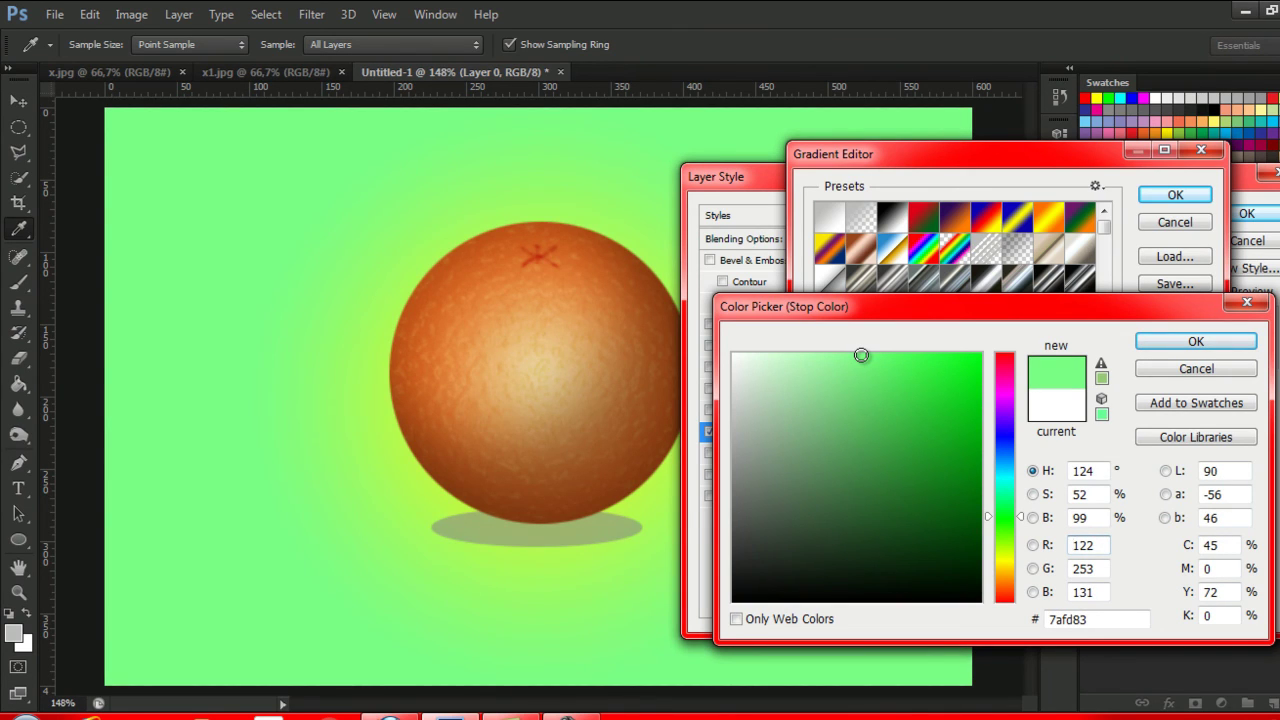
click(1008, 574)
mouse_move(888, 492)
mouse_down()
mouse_move(969, 589)
mouse_move(954, 491)
mouse_move(971, 440)
mouse_move(958, 408)
mouse_up()
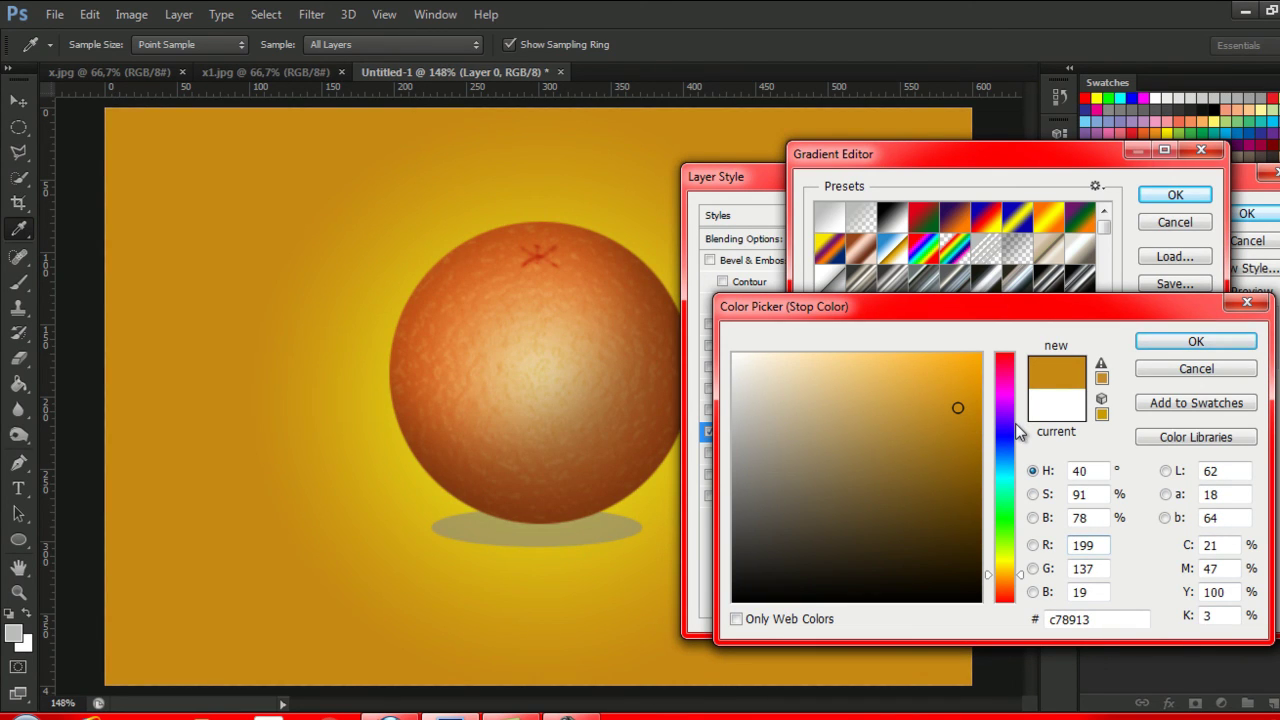
drag(960, 410, 928, 357)
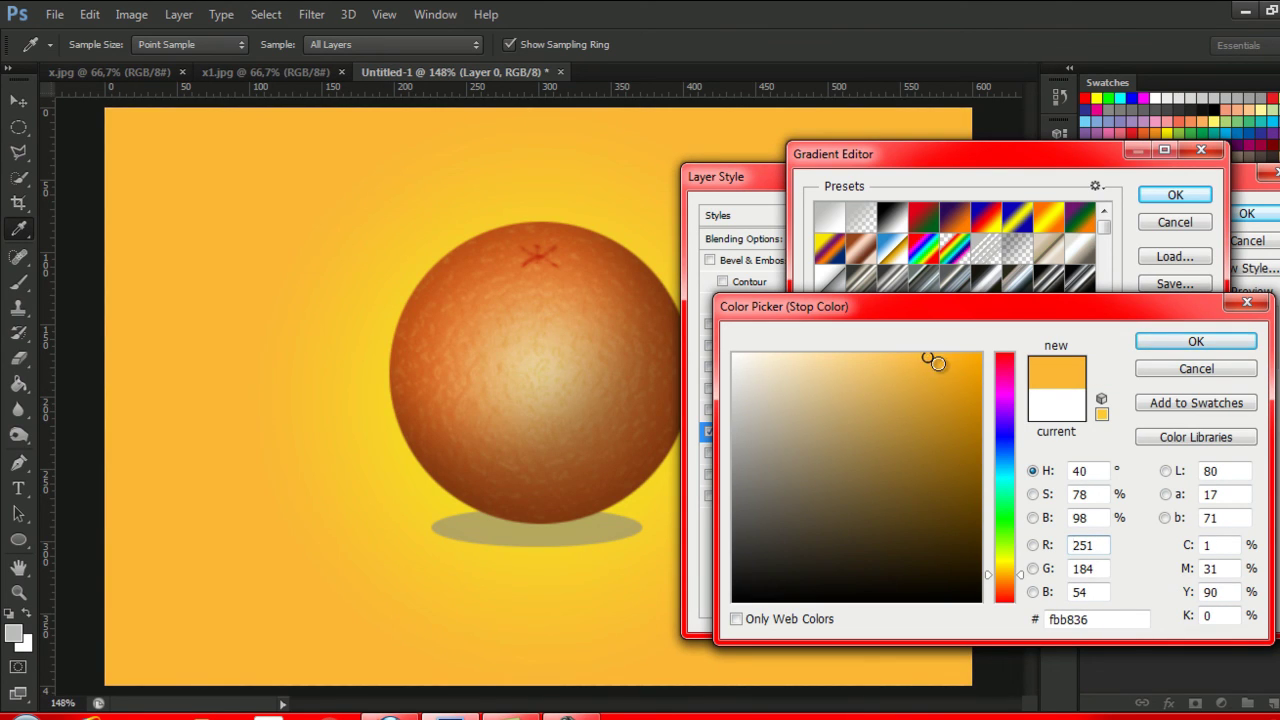
mouse_move(1072, 319)
mouse_down()
mouse_move(1076, 487)
mouse_move(1060, 310)
mouse_up()
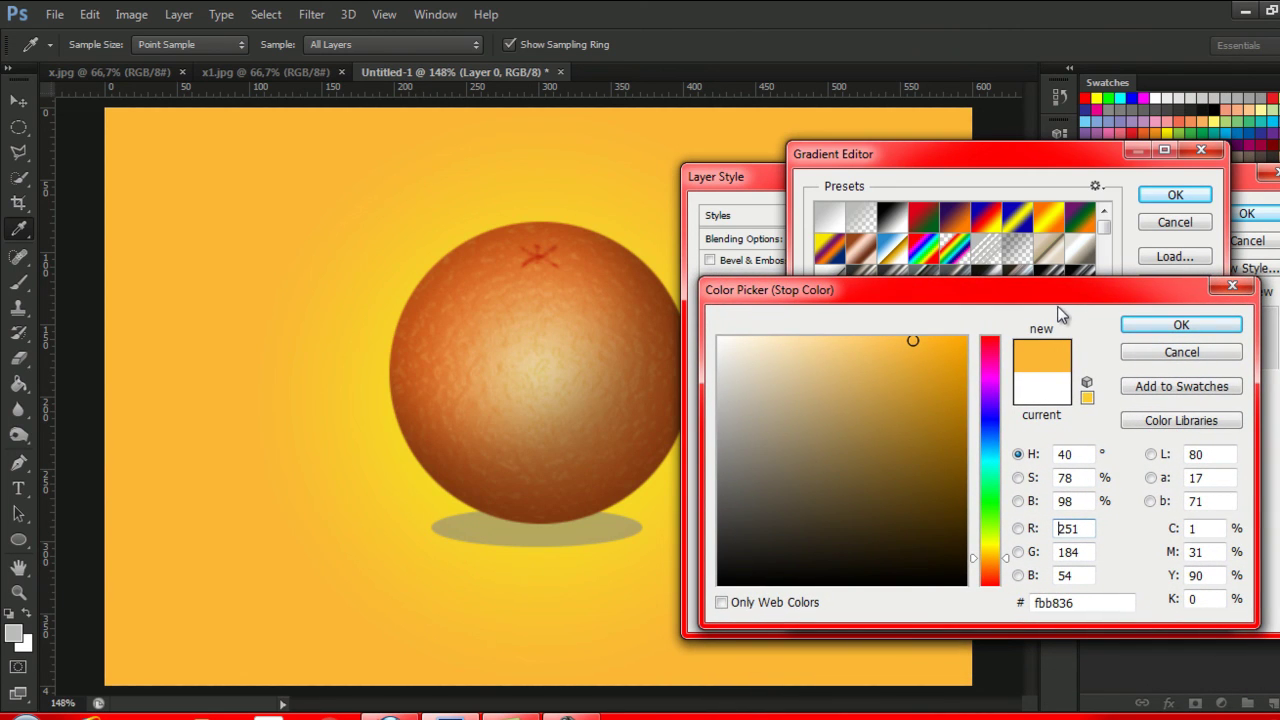
- Set the right stop to pale green 94f880 and accept the yellow-to-green gradient
drag(1078, 528, 1006, 519)
text(87)
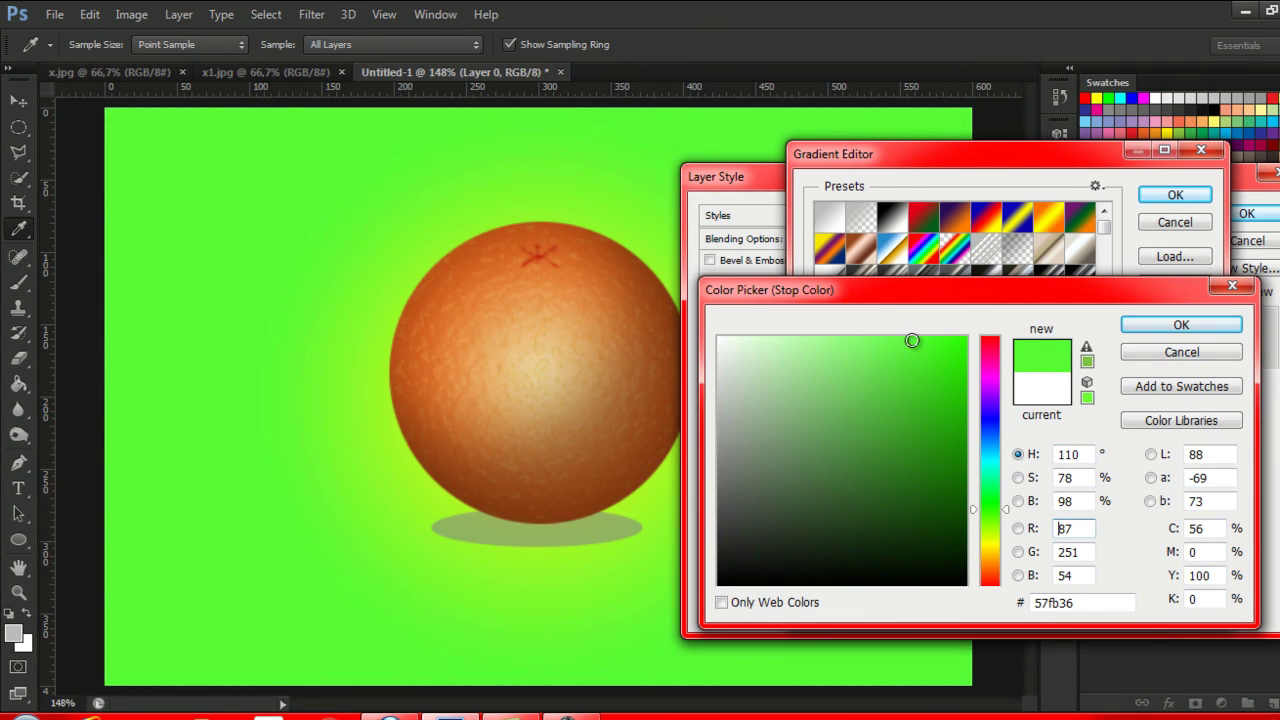
click(852, 343)
drag(852, 343, 835, 343)
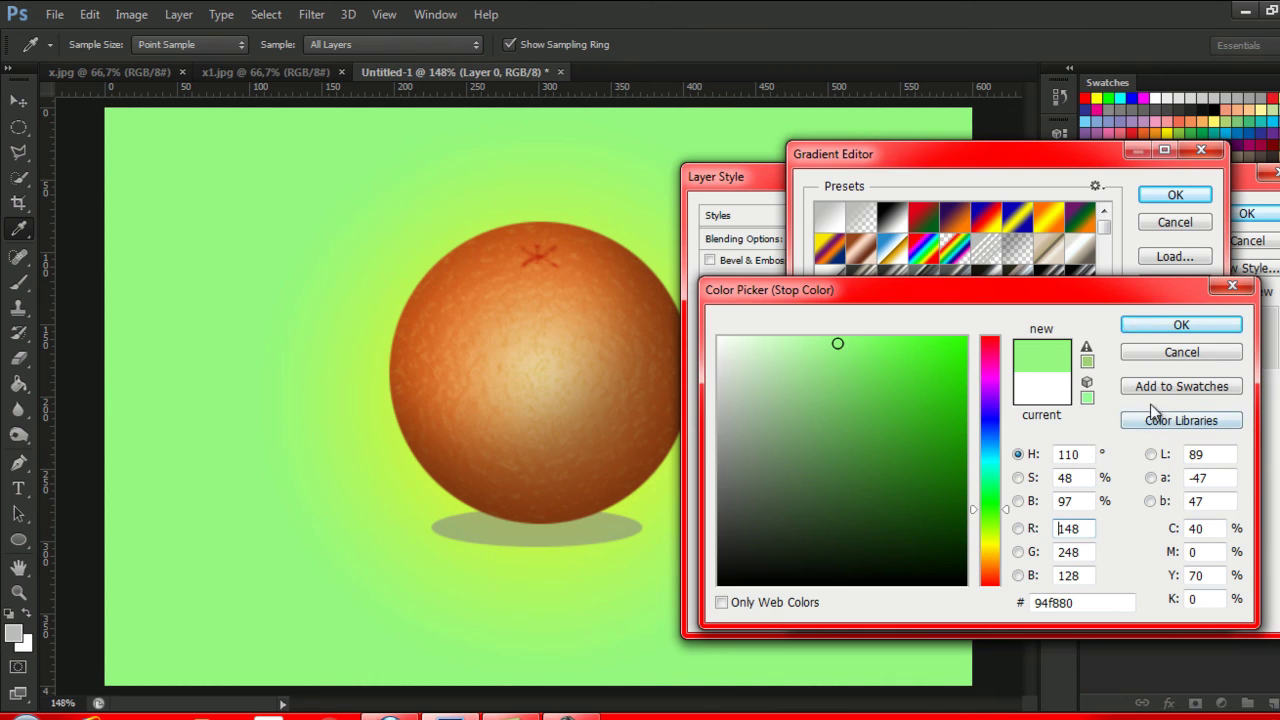
click(1190, 326)
click(1162, 199)
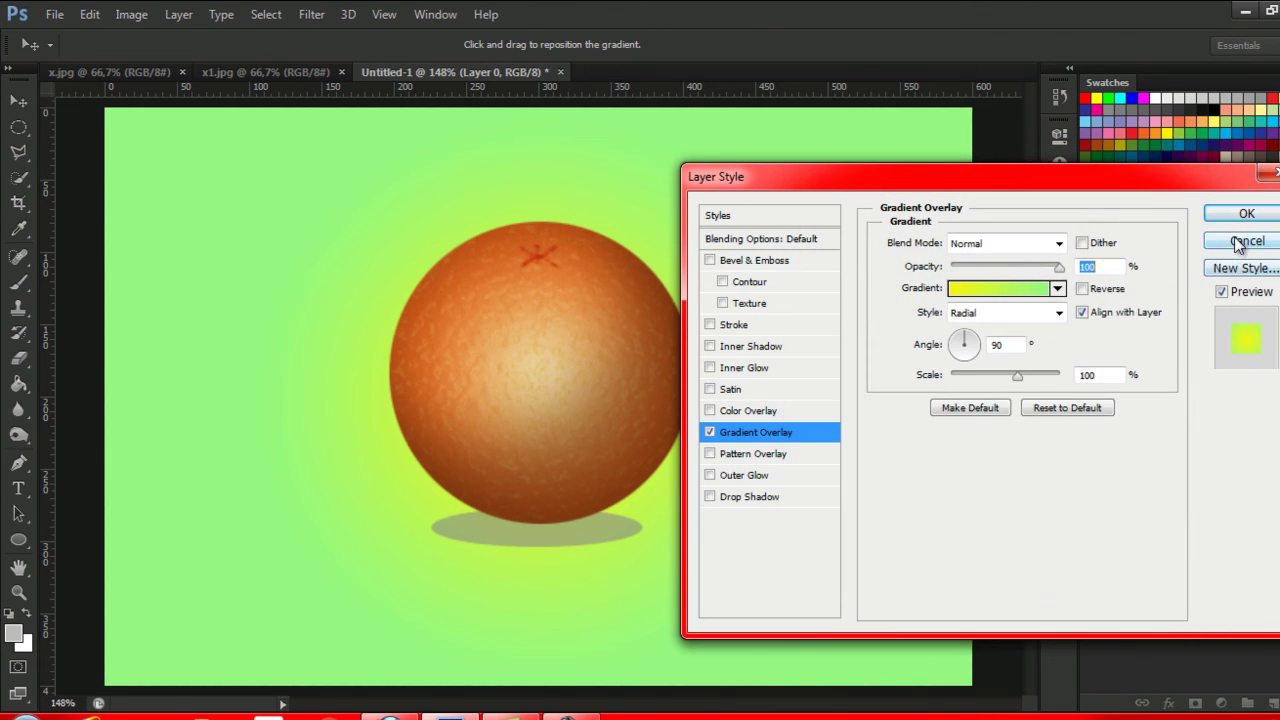
- Change the background Gradient Overlay angle from 90° to 0° and apply the layer style
drag(976, 345, 974, 347)
click(1248, 222)
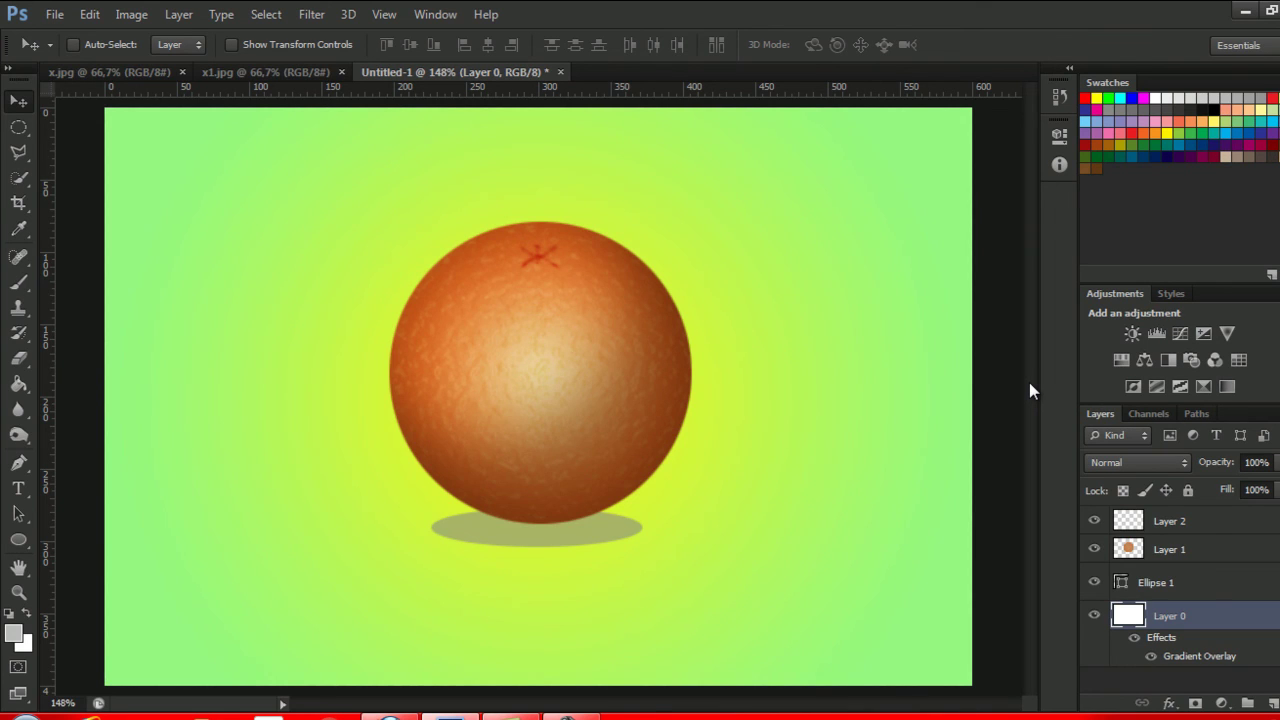
key(ctrl+plus)
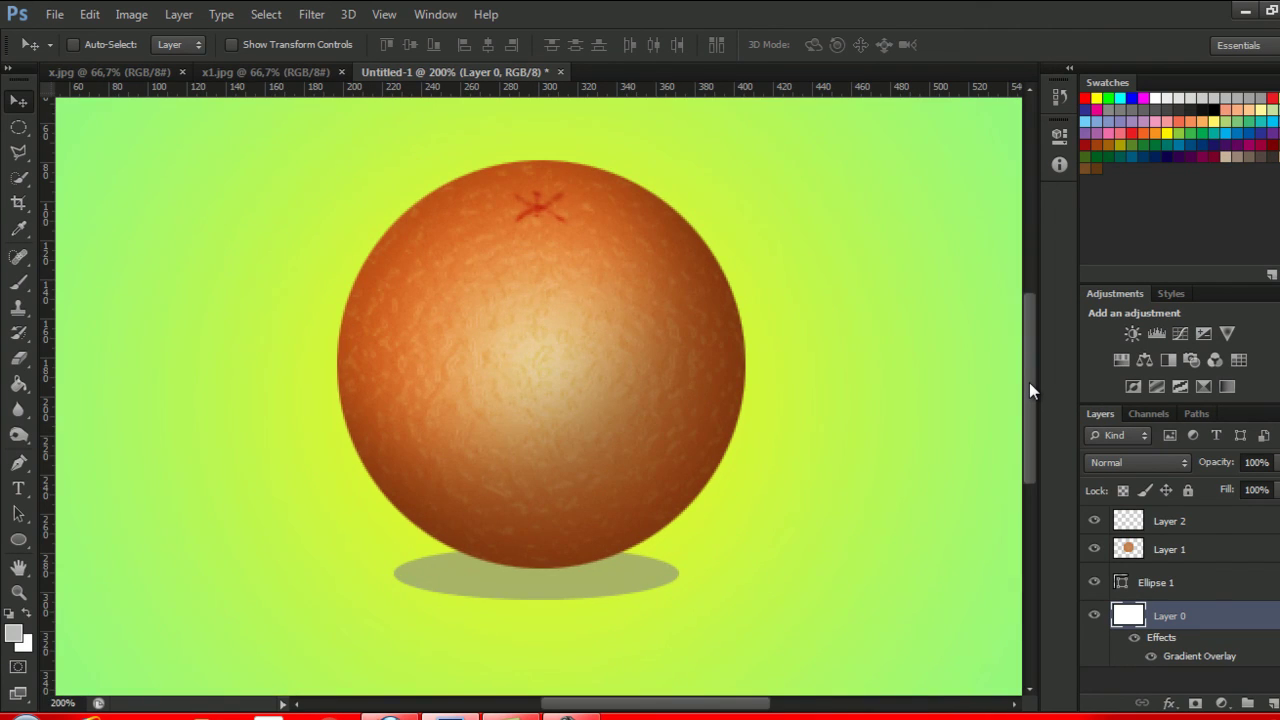
key(ctrl+minus)
key(ctrl+0)
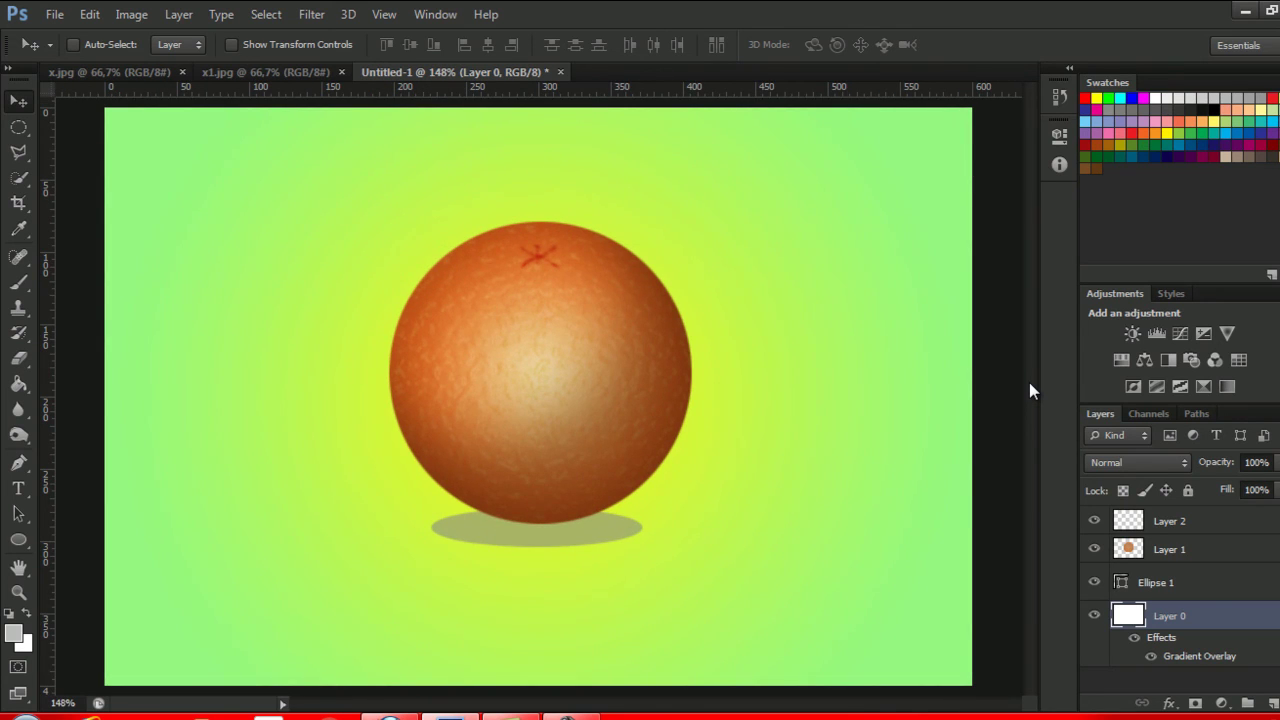
click(1201, 554)
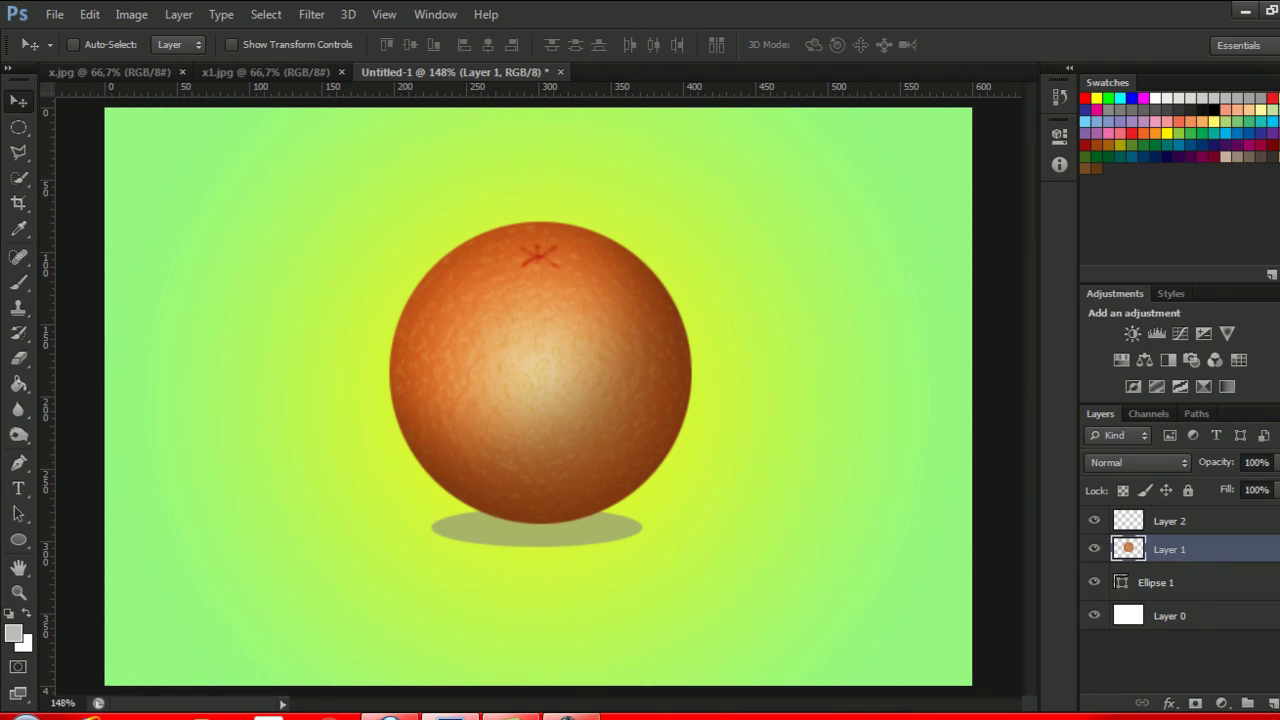
click(568, 712)
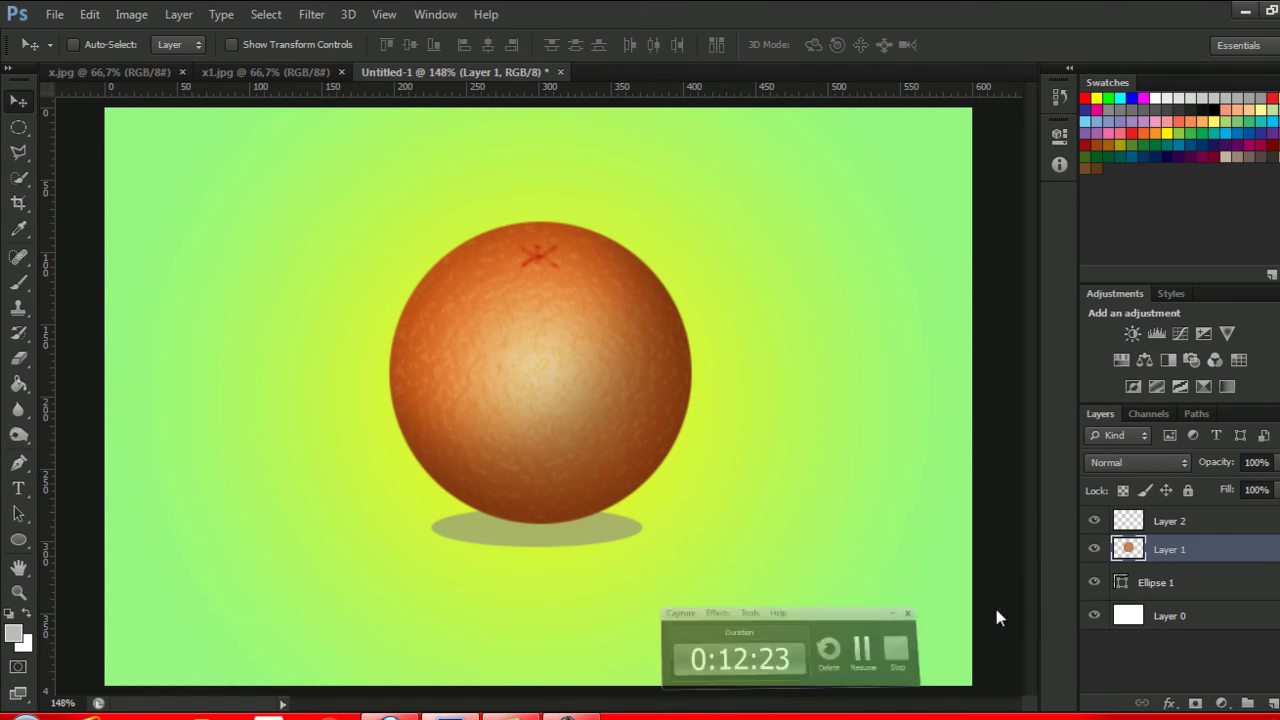